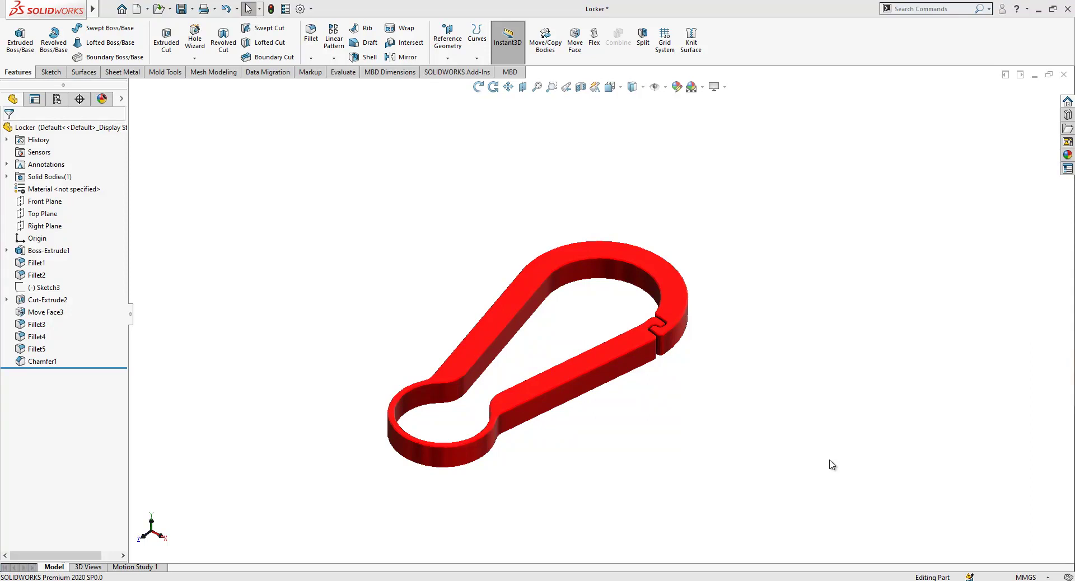
Step: Create a new blank part document, Part3
left_click(137, 8)
left_click(442, 434)
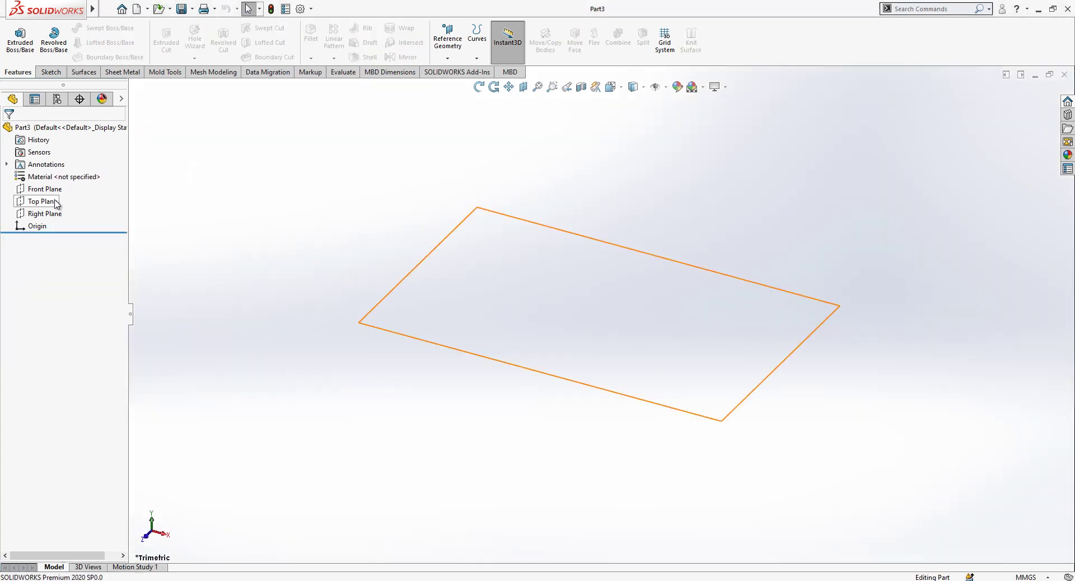
Step: Start a Top Plane sketch with two concentric circles at the origin and one above them
left_click(56, 203)
left_click(65, 185)
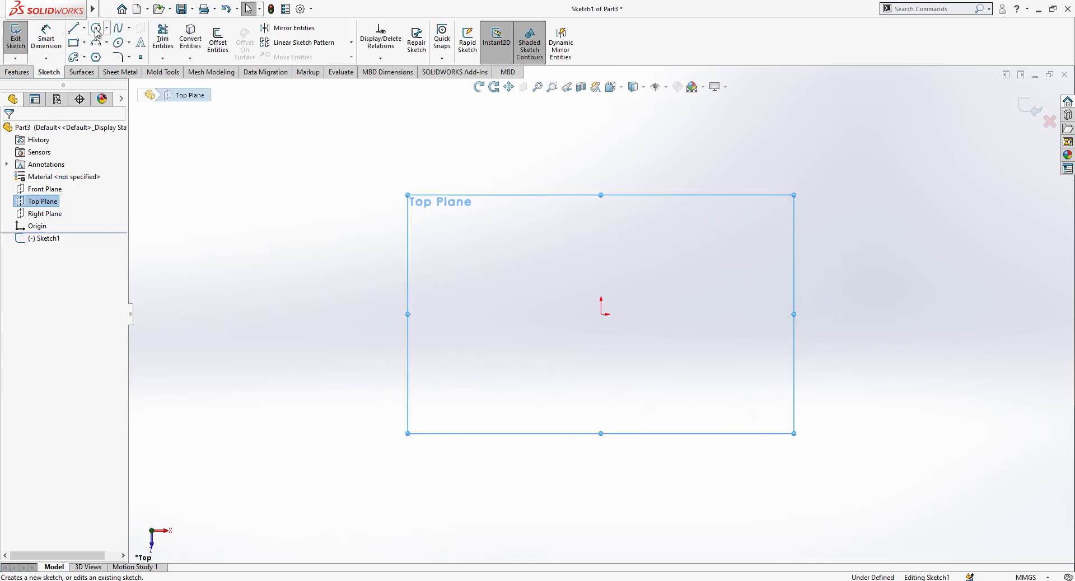
left_click(96, 28)
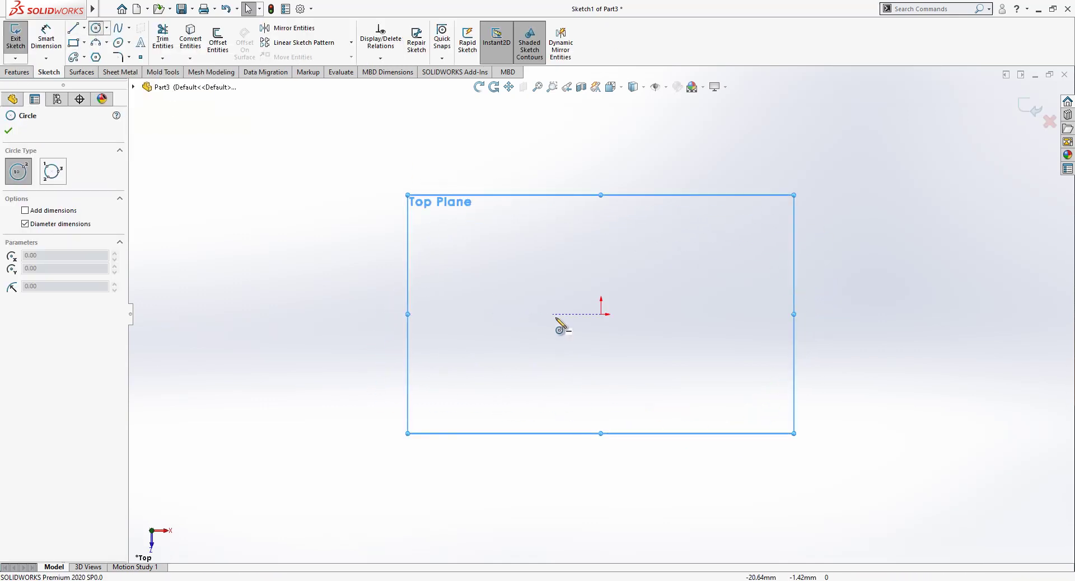
mouse_move(602, 315)
left_mouse_down()
mouse_move(650, 250)
mouse_move(655, 259)
left_mouse_up()
left_click(601, 315)
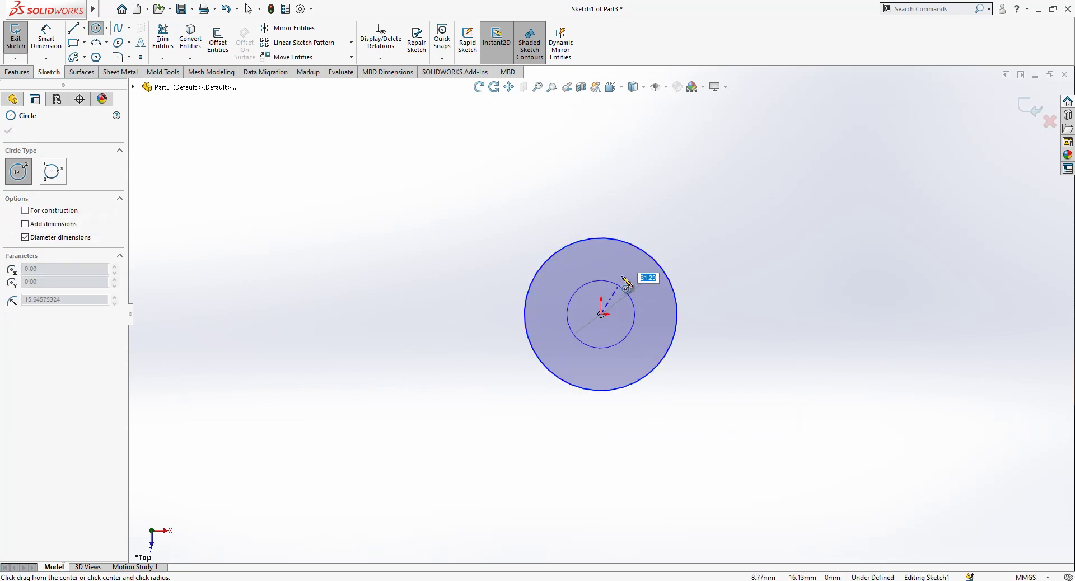
left_click(631, 263)
scroll(602, 315, "up", 4)
scroll(616, 224, "down", 2)
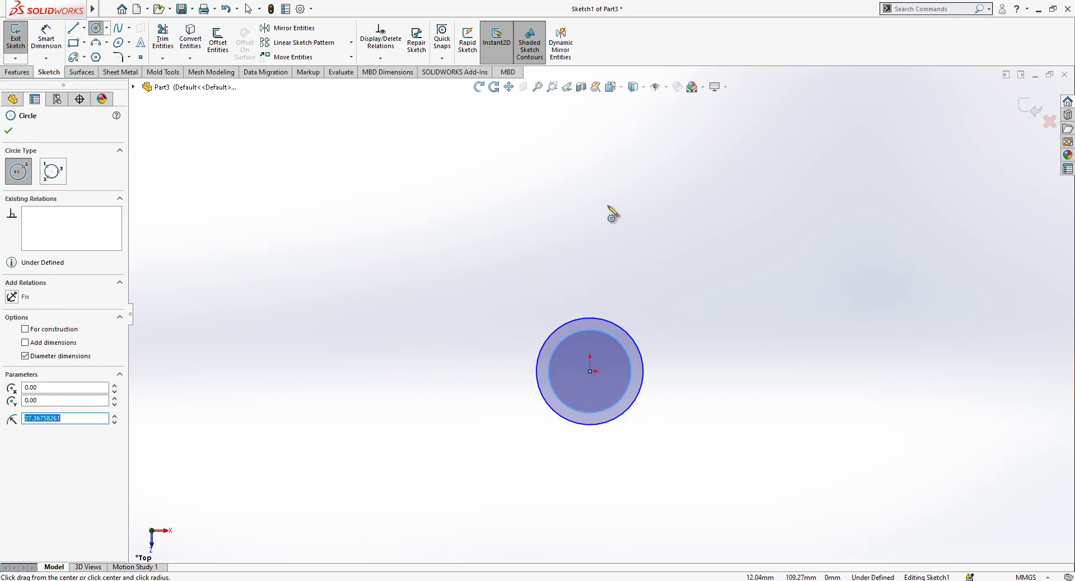
mouse_move(589, 209)
left_mouse_down()
mouse_move(629, 149)
mouse_move(619, 153)
left_mouse_up()
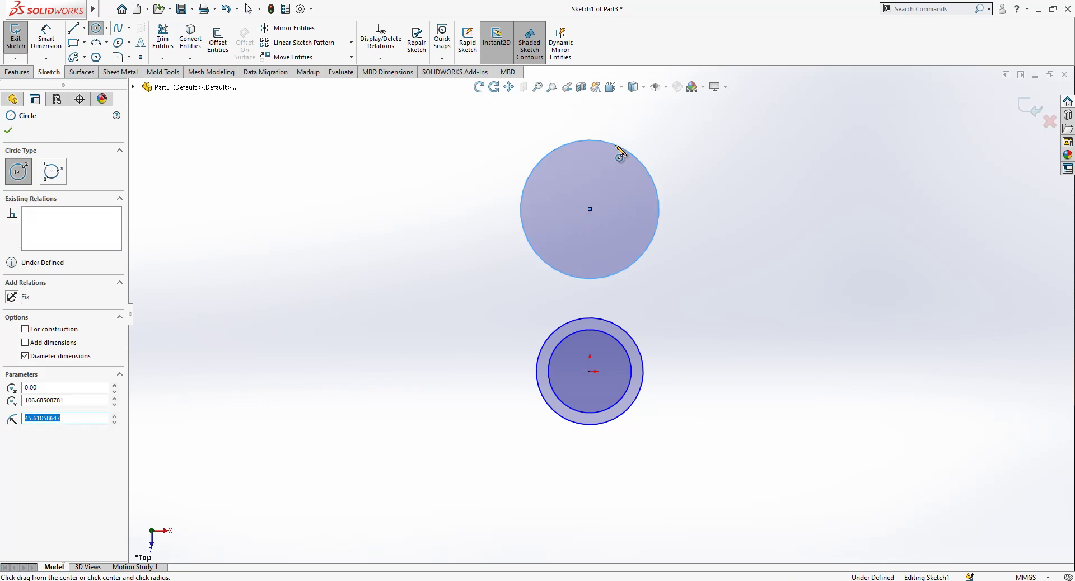
key("Escape")
Step: Dimension the circles to diameters 20 mm, 17.5 mm and 32 mm
left_click(47, 41)
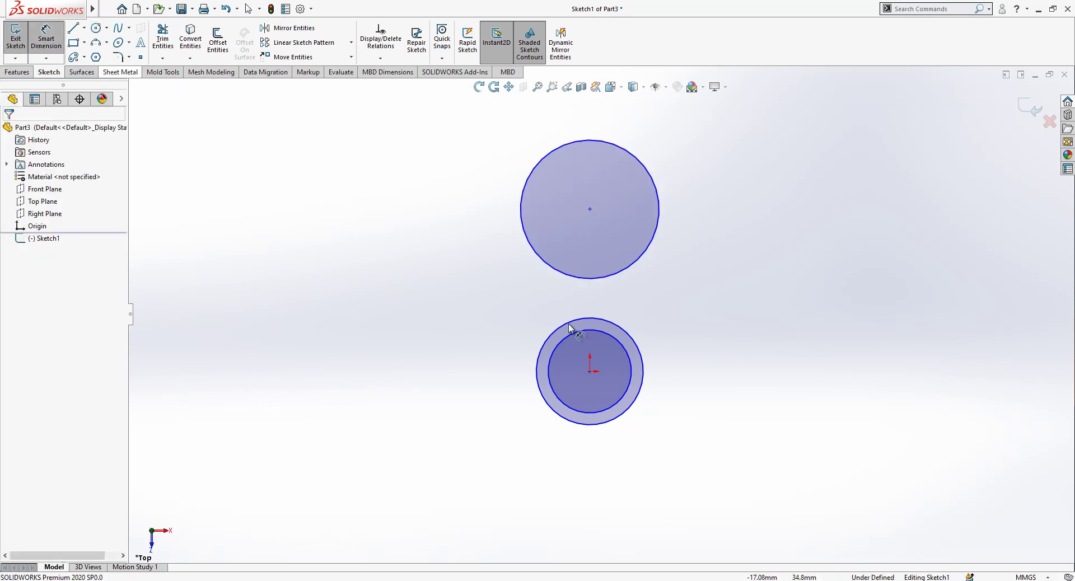
left_click(643, 385)
left_click(683, 381)
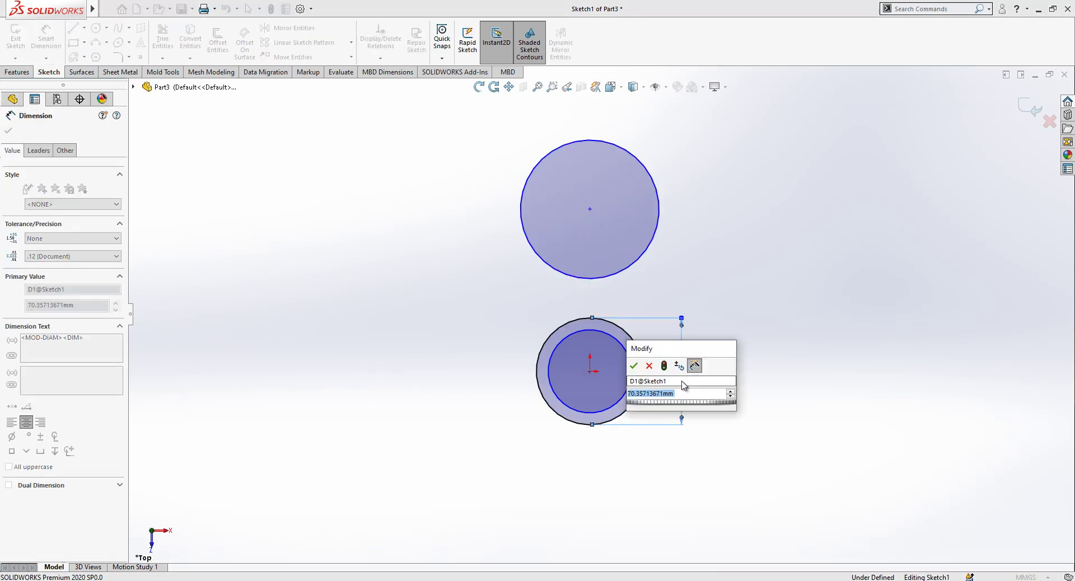
type("20")
key("Return")
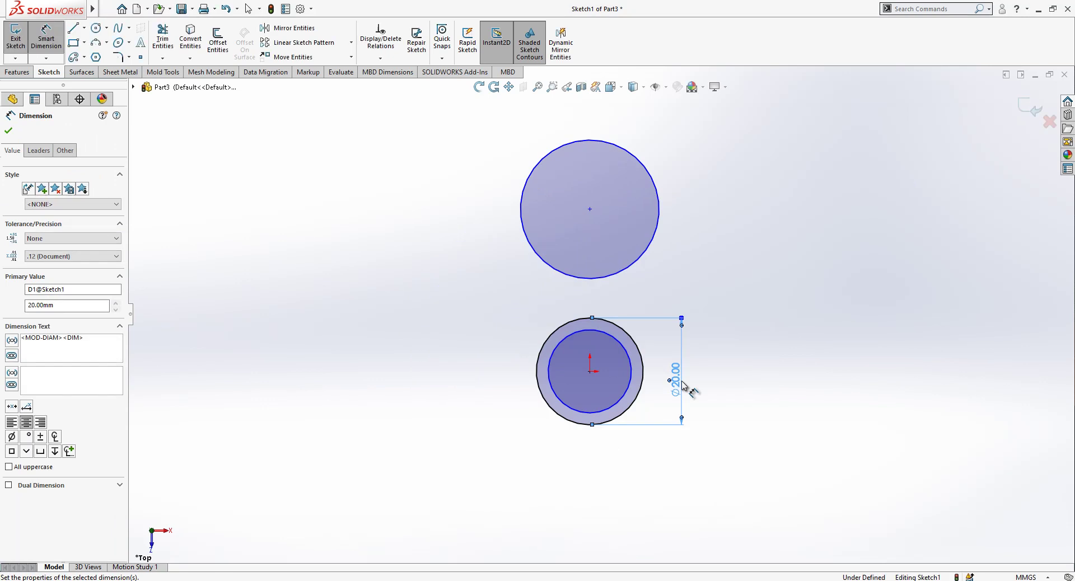
left_click(630, 360)
left_click(751, 325)
type("17.5")
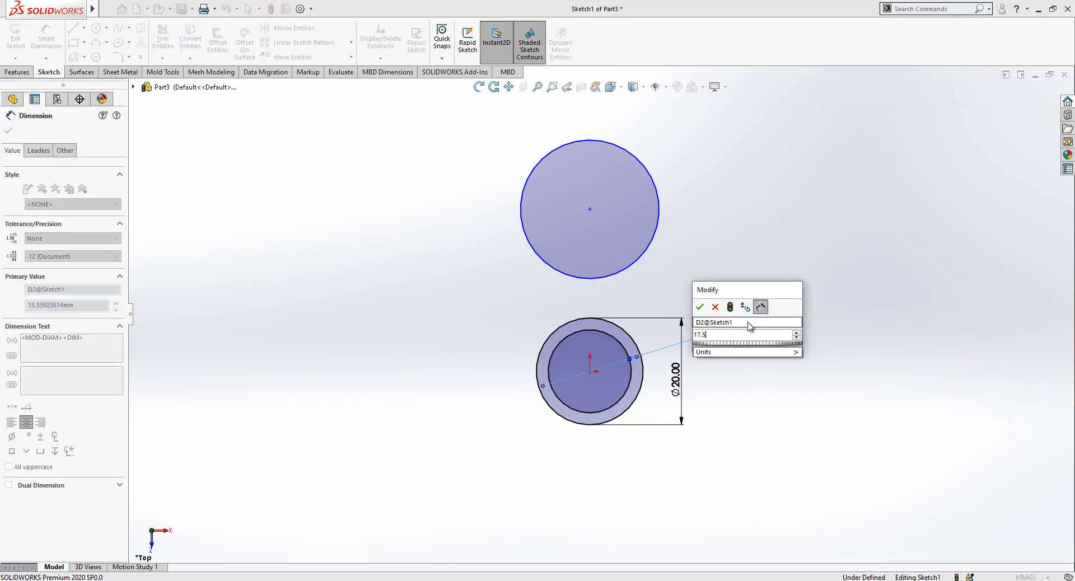
key("Return")
left_click(665, 241)
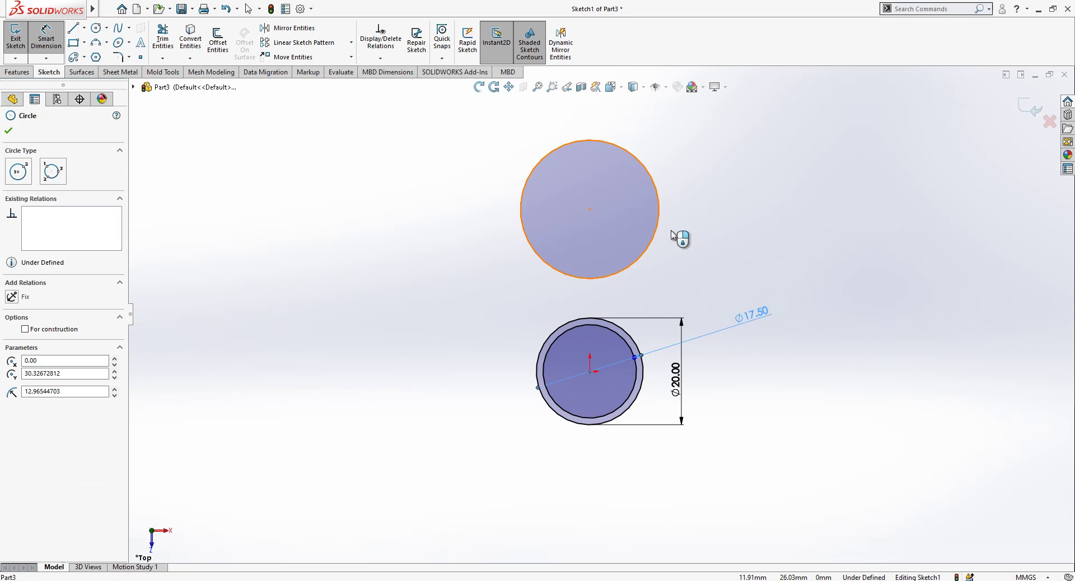
left_click(700, 231)
type("32")
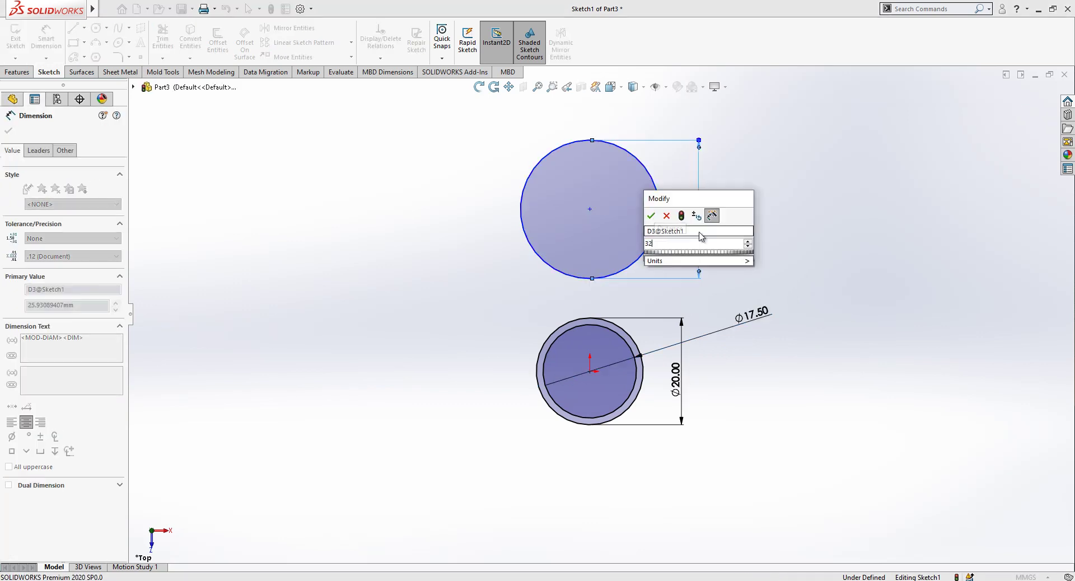
key("Return")
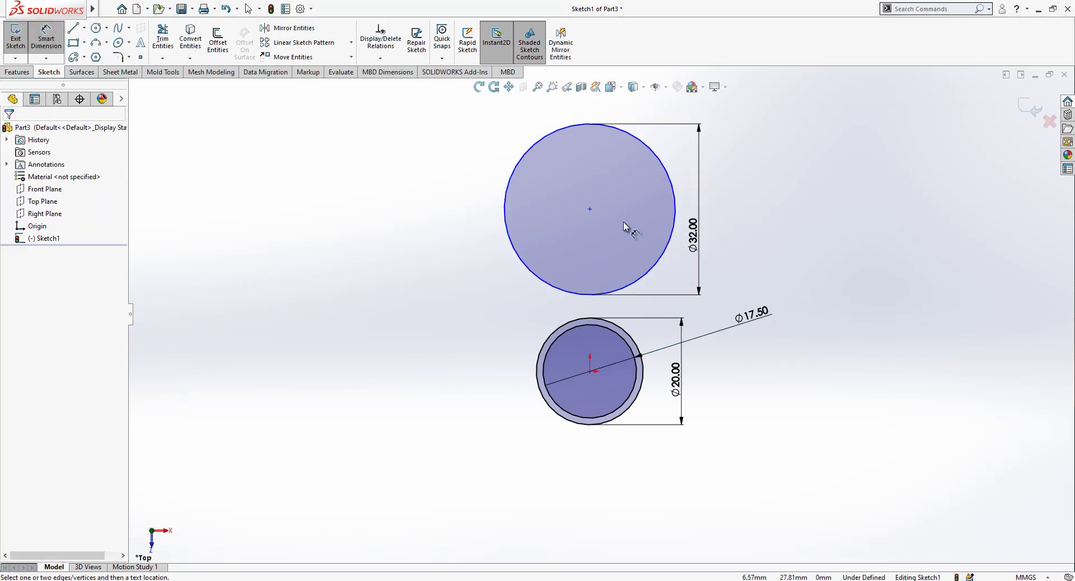
Step: Draw a vertical construction line joining the upper and lower circle centres
left_click(77, 28)
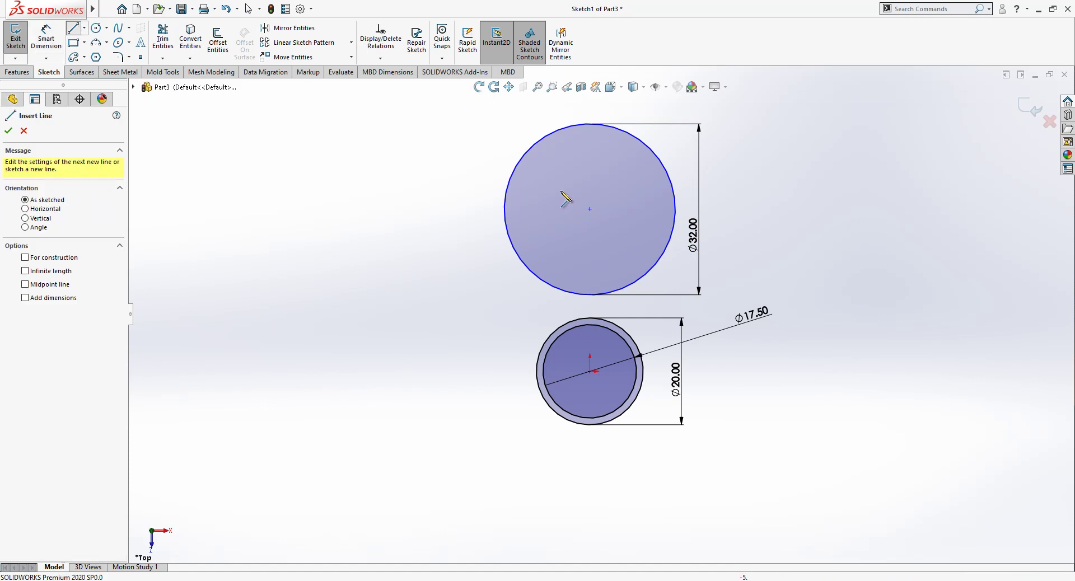
left_click(587, 209)
key("Escape")
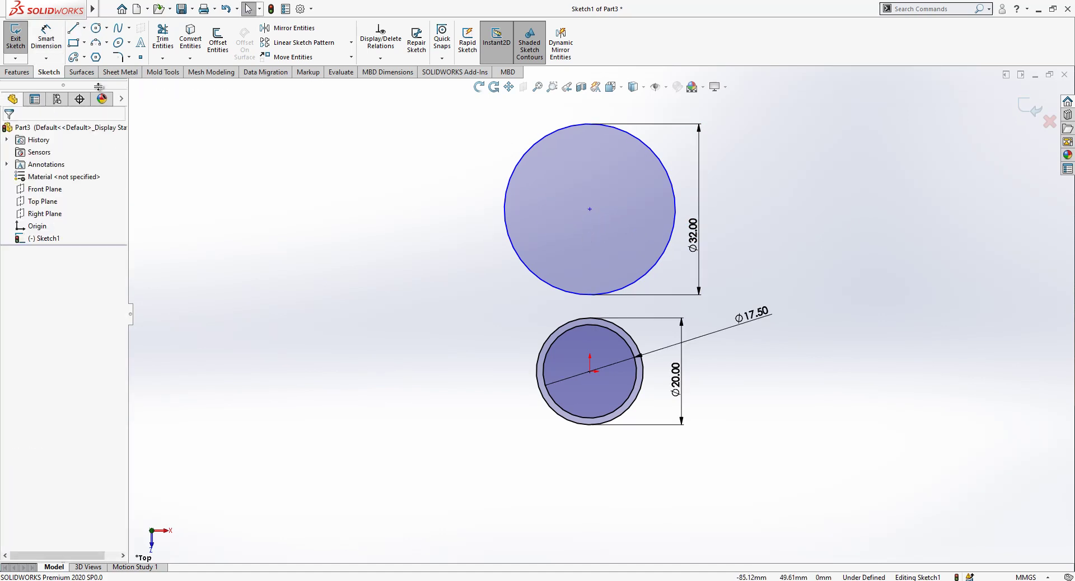
left_click(72, 31)
left_click(590, 209)
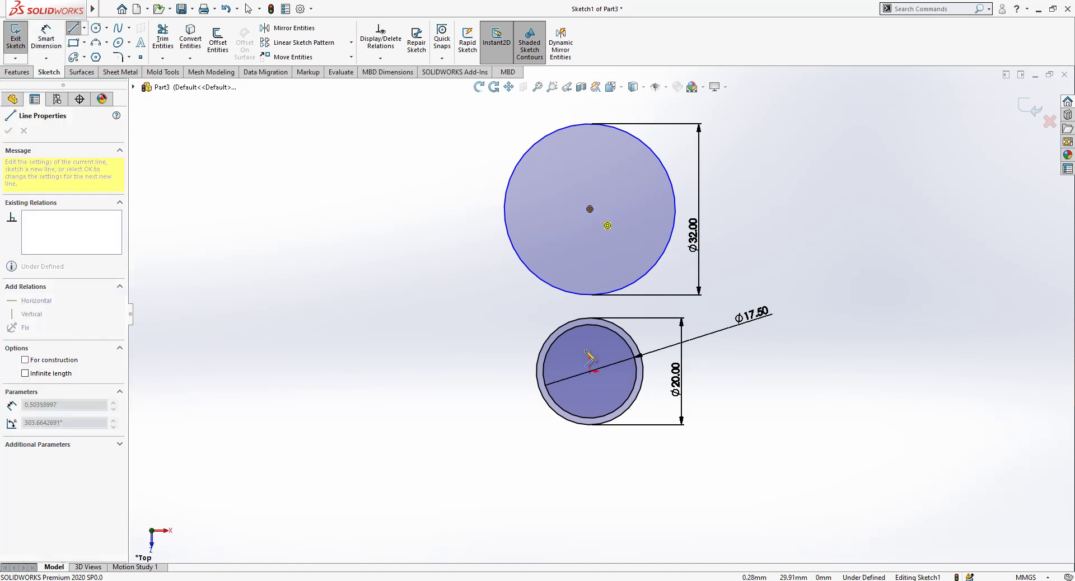
left_click(590, 371)
key("Escape")
left_click(590, 334)
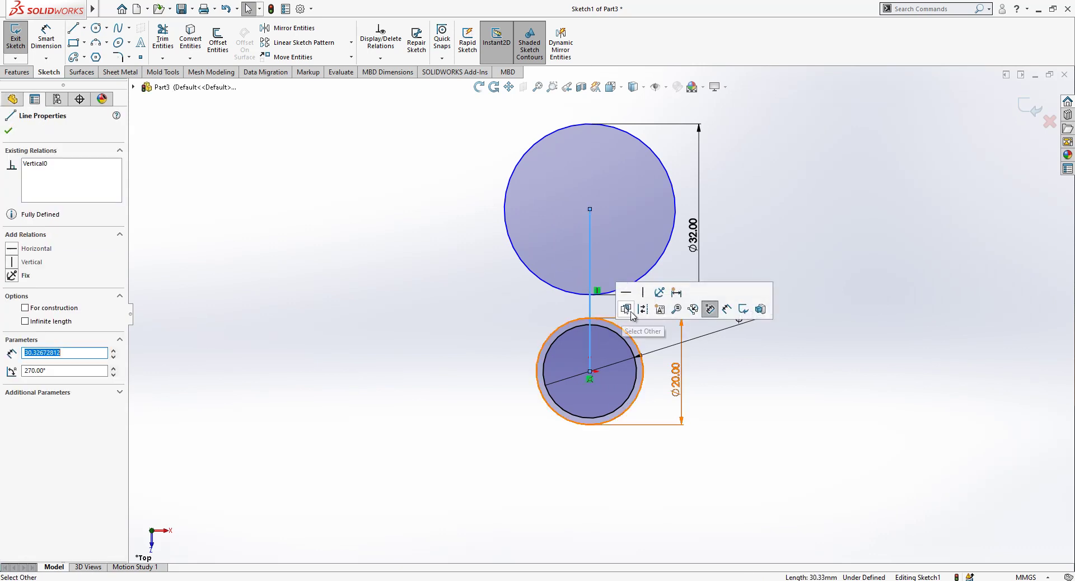
left_click(642, 310)
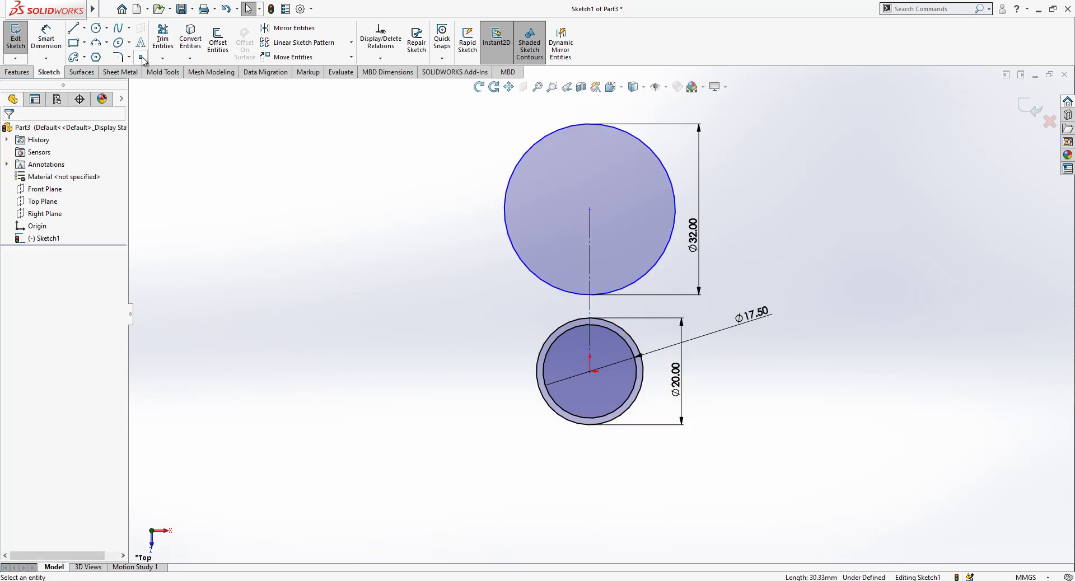
Step: Dimension the centreline length to 45 mm
left_click(46, 38)
left_click(590, 242)
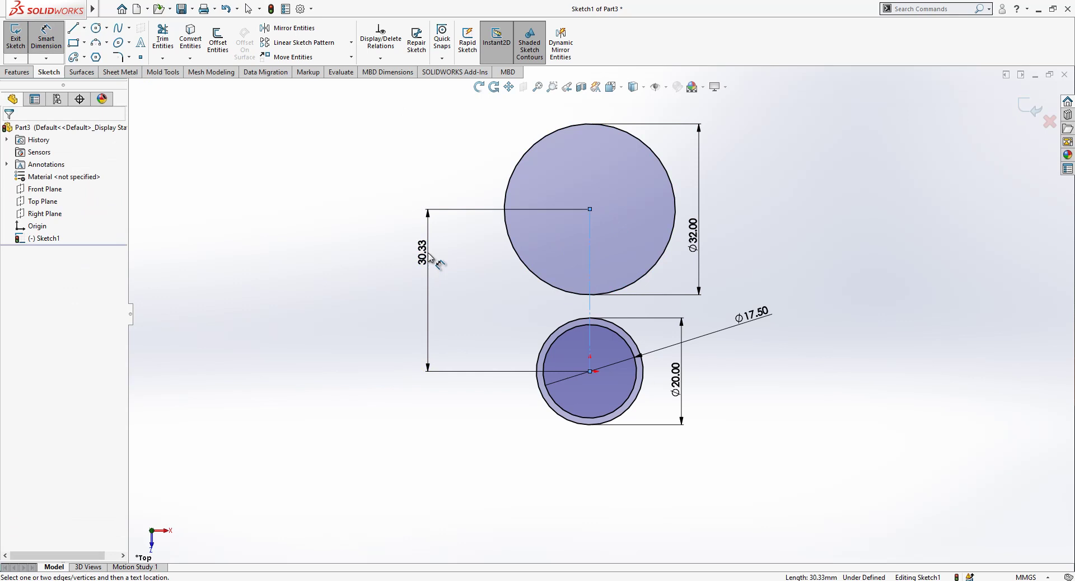
left_click(428, 256)
type("45")
key("Return")
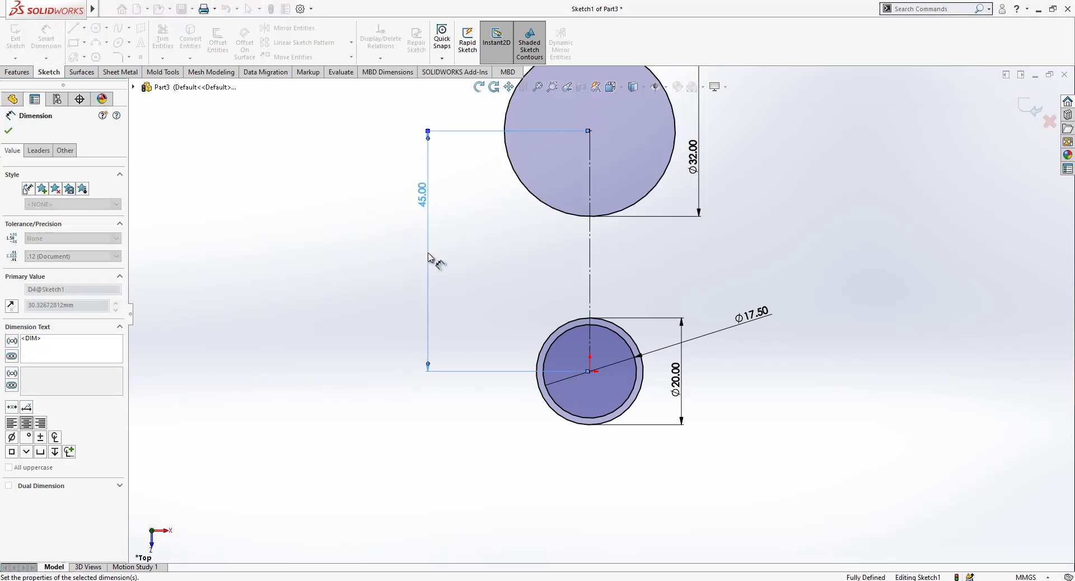
left_click(345, 254)
scroll(731, 284, "up", 2)
scroll(732, 284, "down", 2)
left_click(73, 33)
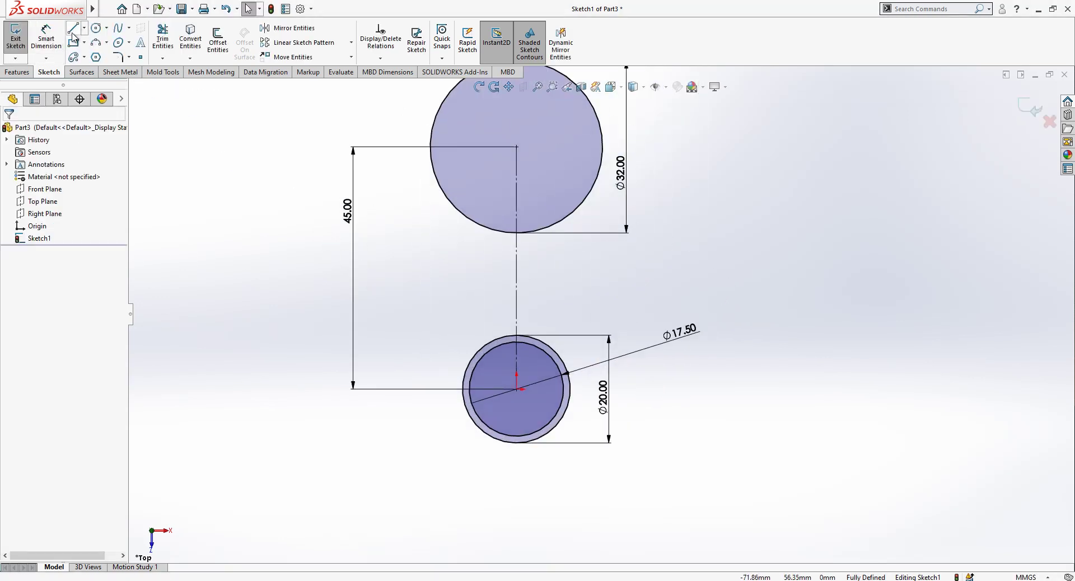
Step: Draw a slanted line tangent to the large upper circle, extending down toward the lower circles
left_click(73, 29)
left_click(409, 126)
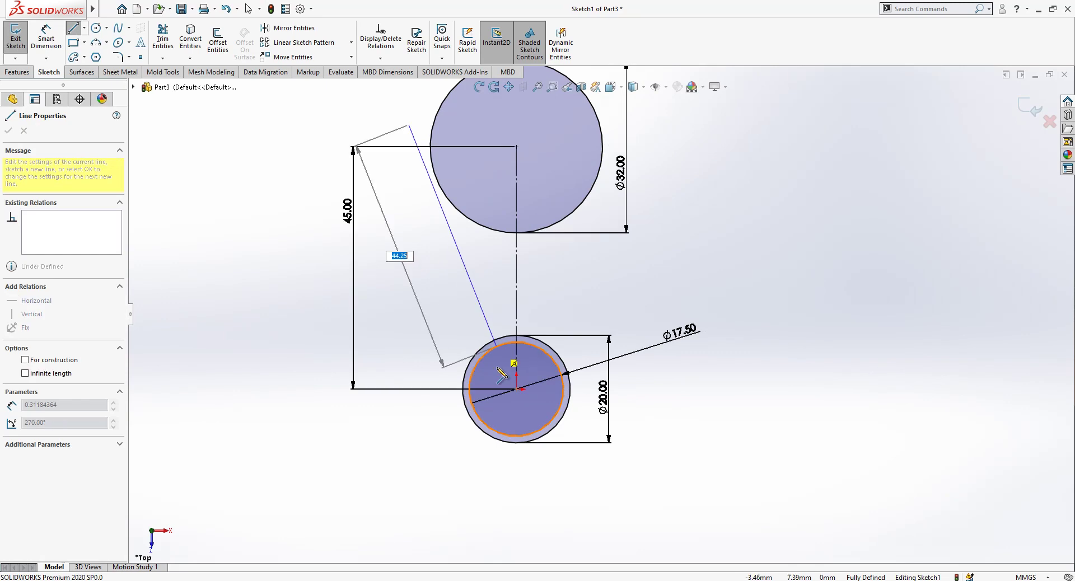
left_click(475, 294)
key("Escape")
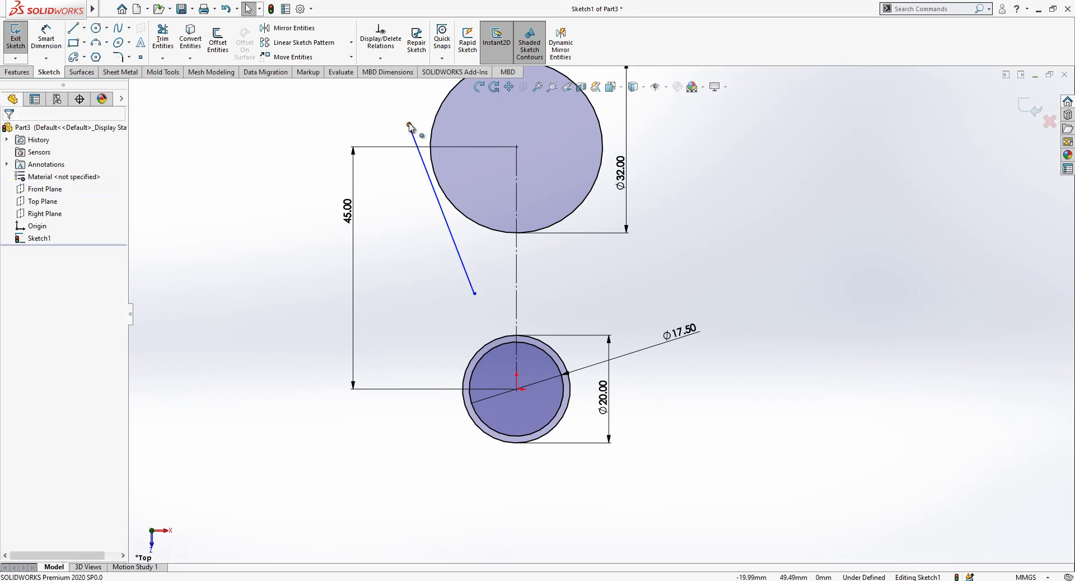
mouse_move(409, 125)
left_mouse_down()
mouse_move(423, 124)
mouse_move(414, 122)
left_mouse_up()
key("Escape")
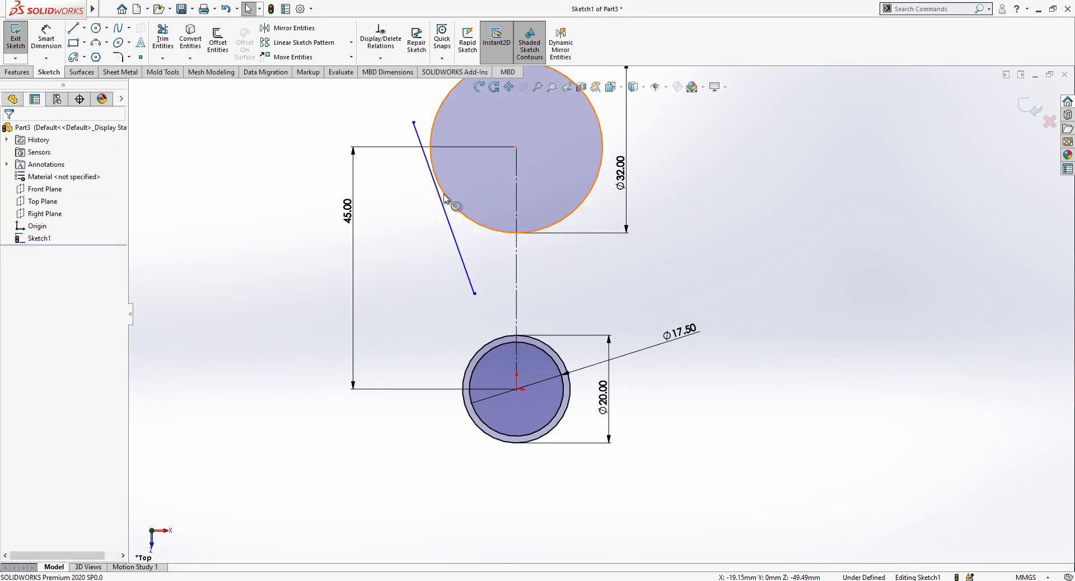
left_click(445, 199)
left_click(446, 210, "ctrl")
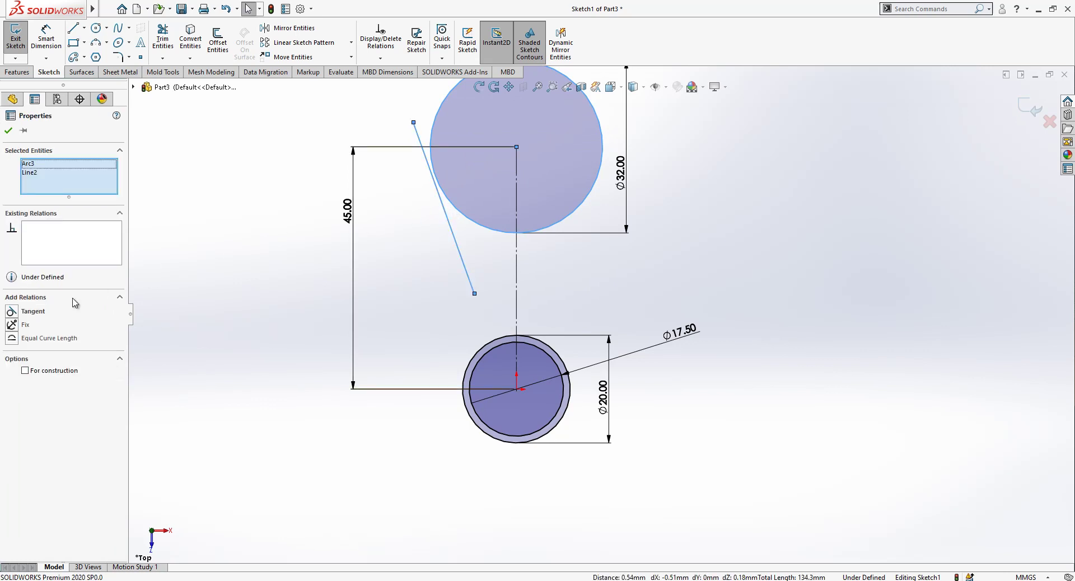
left_click(42, 313)
left_click(419, 312)
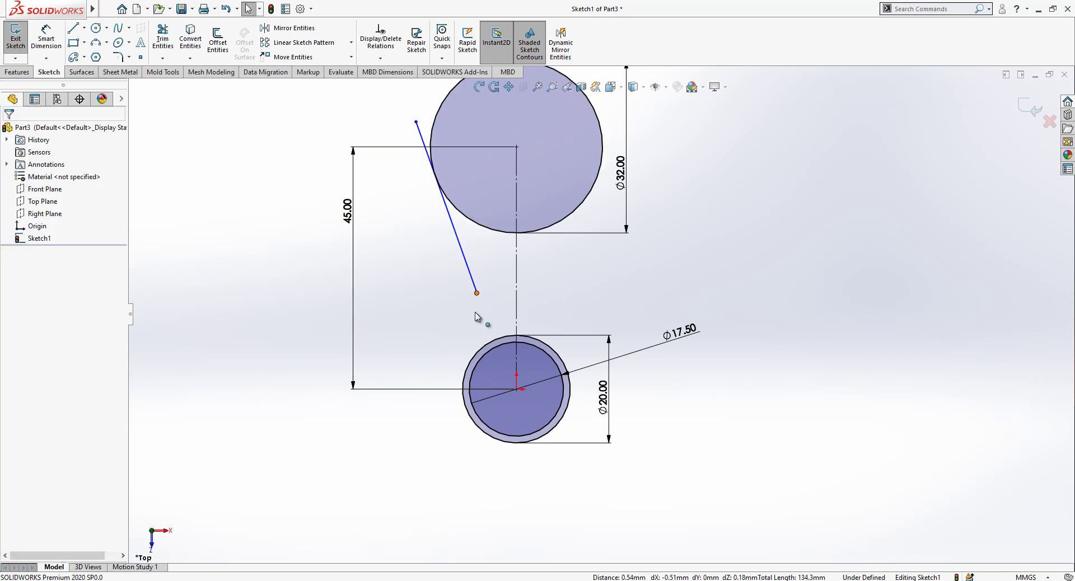
left_click_drag(476, 293, 470, 316)
Step: Dimension the angle between the centreline and slanted line to 12°
left_click(46, 39)
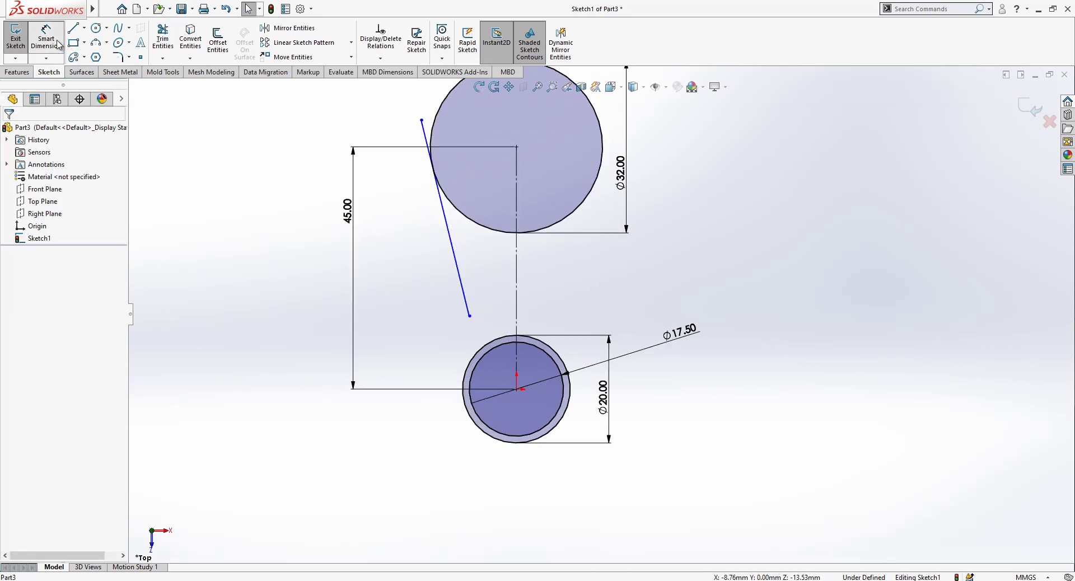
left_click(516, 259)
left_click(451, 241)
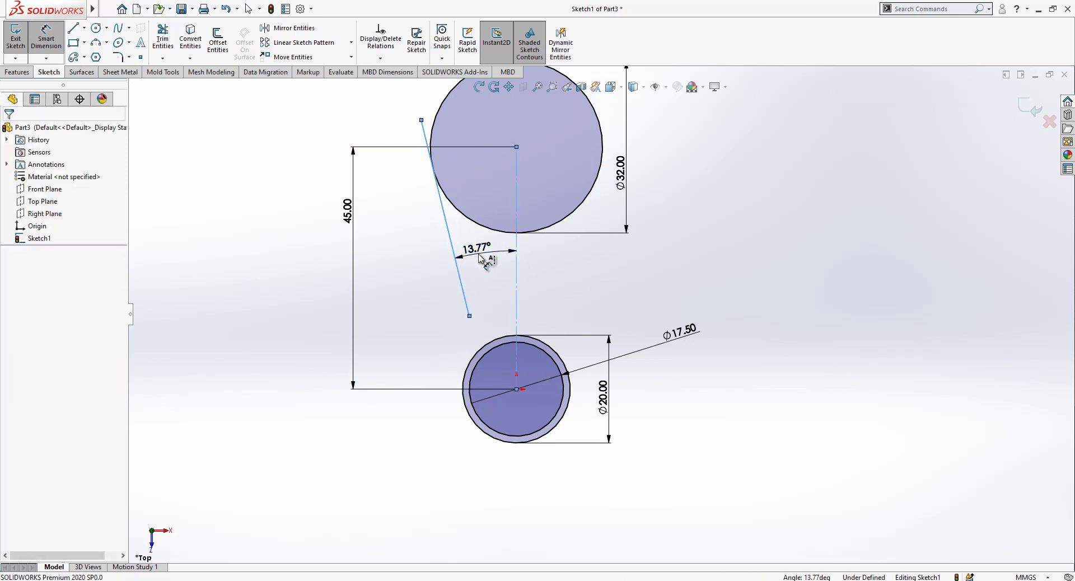
left_click(480, 259)
type("12")
key("Return")
key("Escape")
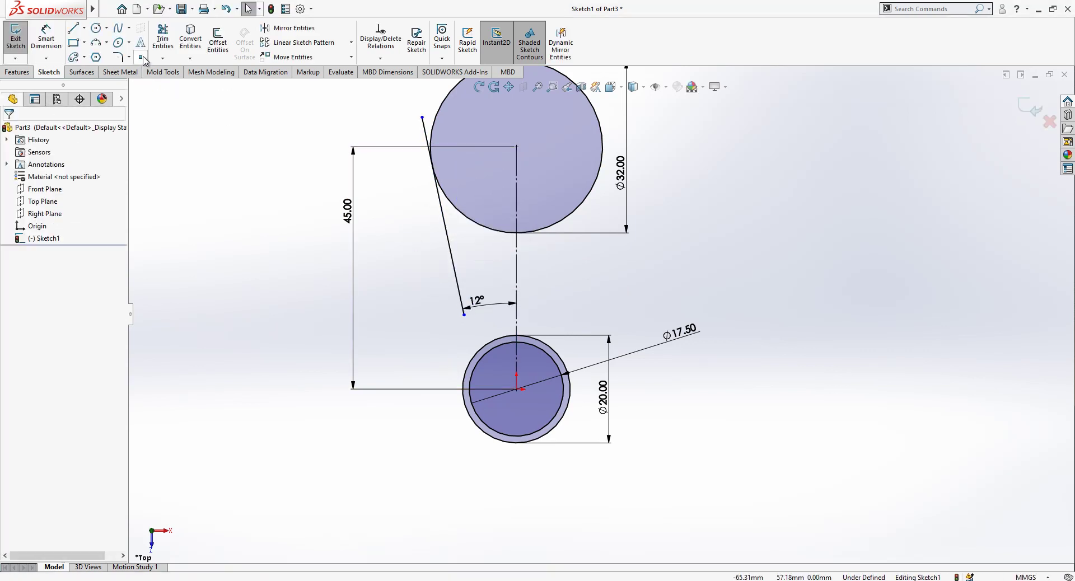
Step: Mirror the slanted tangent line about the vertical centreline
left_click(163, 38)
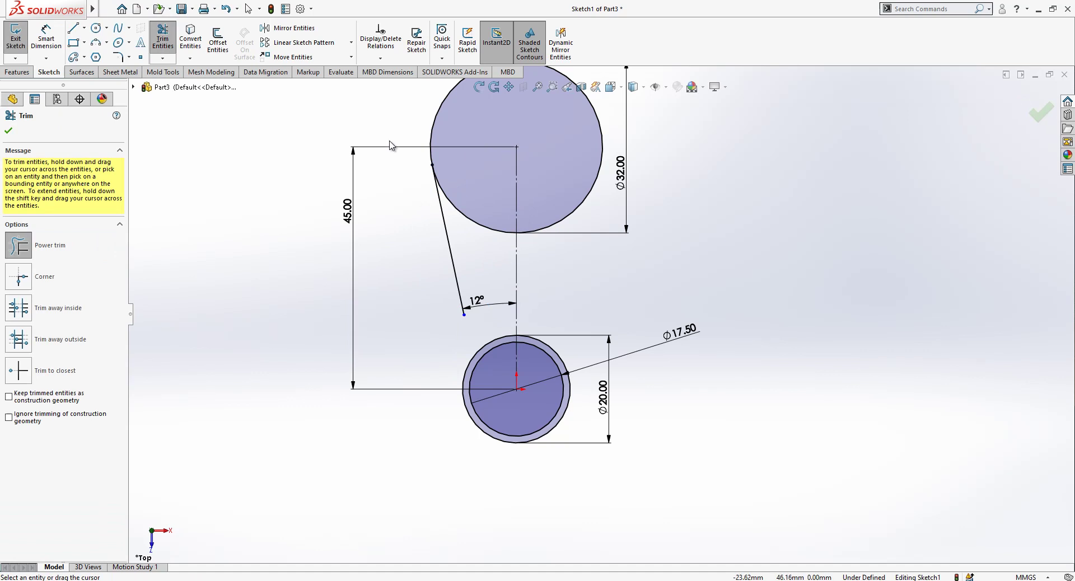
key("Escape")
scroll(552, 194, "up", 1)
left_click(477, 254)
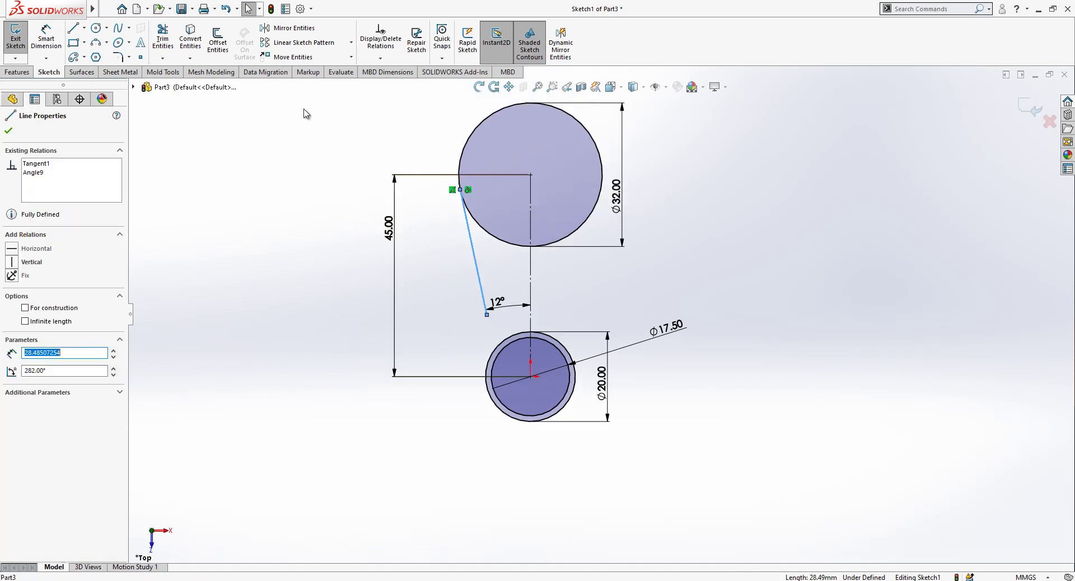
left_click(276, 31)
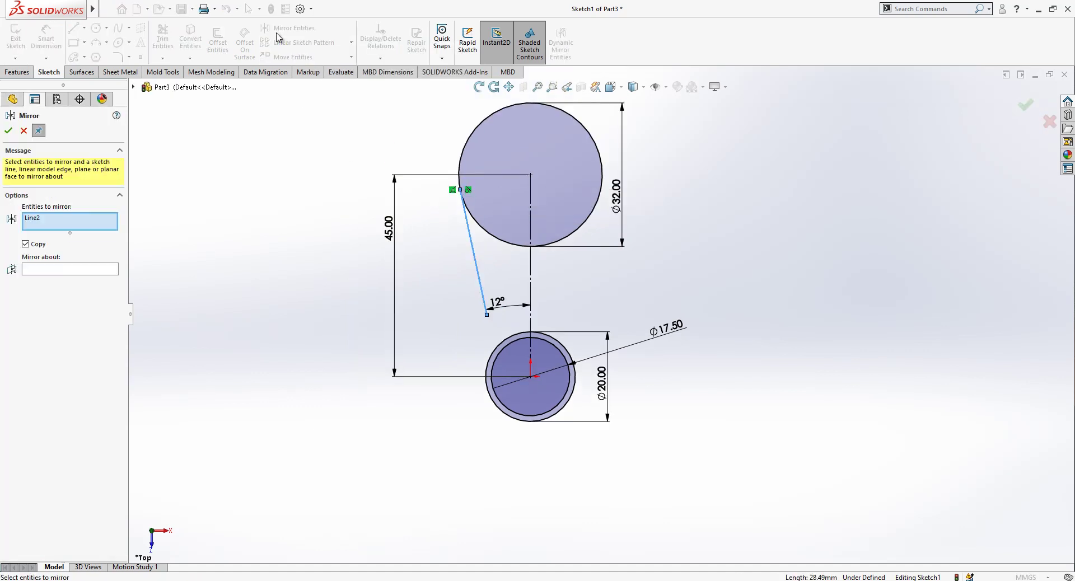
left_click(83, 270)
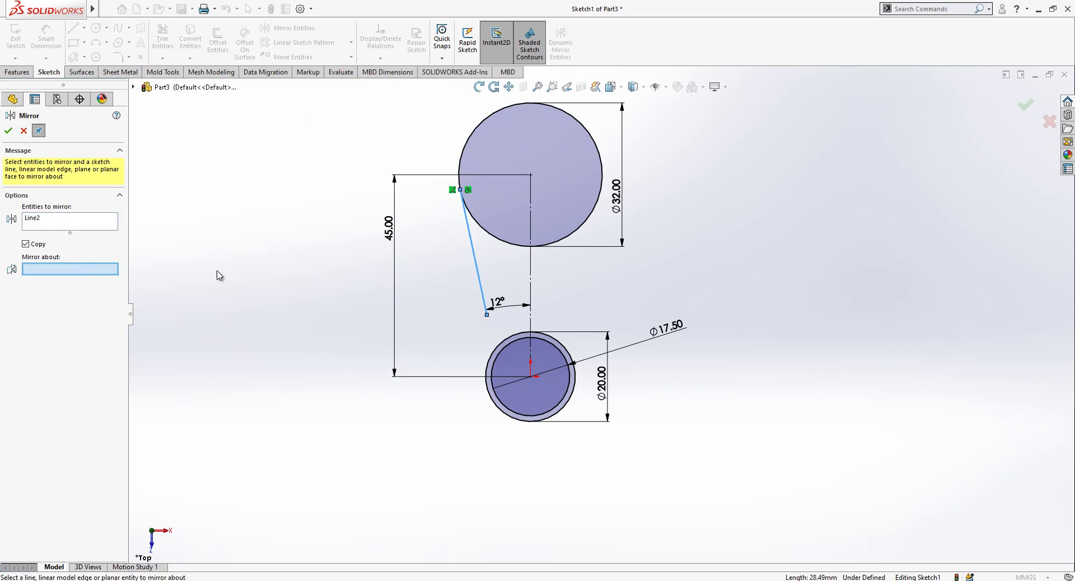
left_click(533, 272)
right_click(535, 270)
scroll(597, 271, "down", 2)
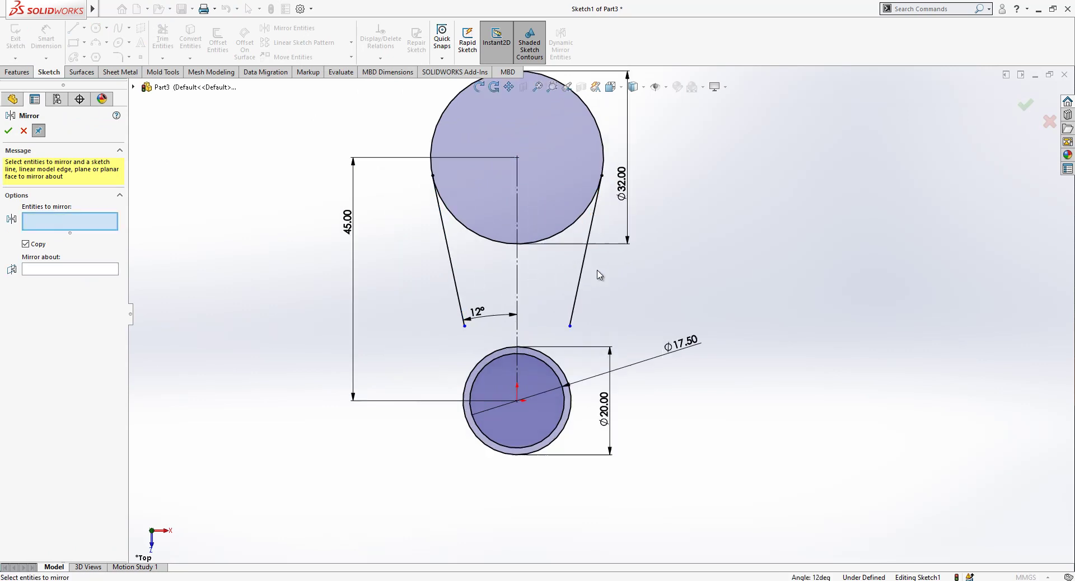
key("Escape")
Step: Trim away the large circle's lower arc and extend the right line onto the small circle
left_click(166, 44)
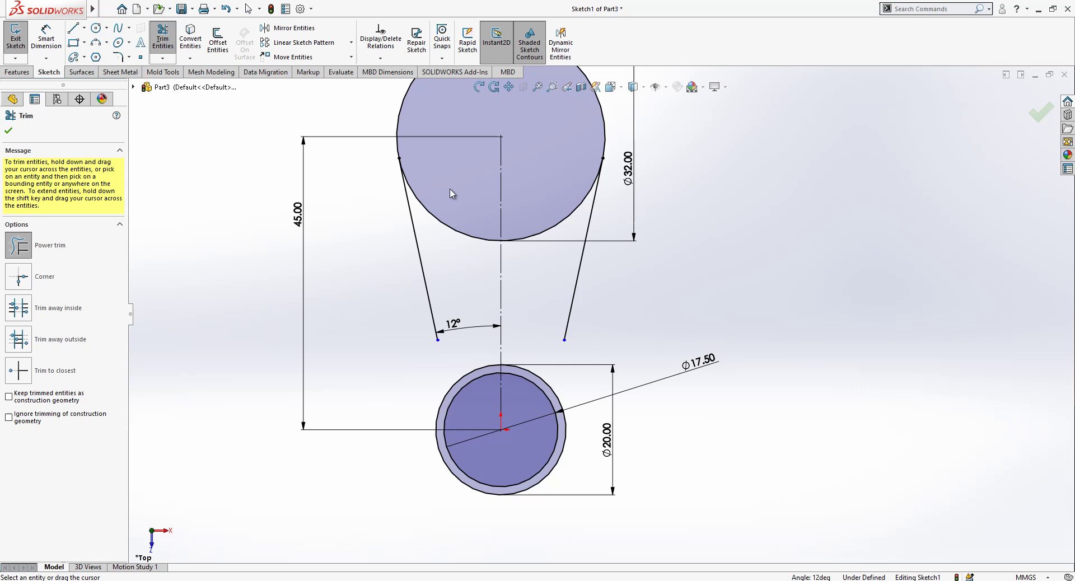
left_click_drag(453, 218, 464, 252)
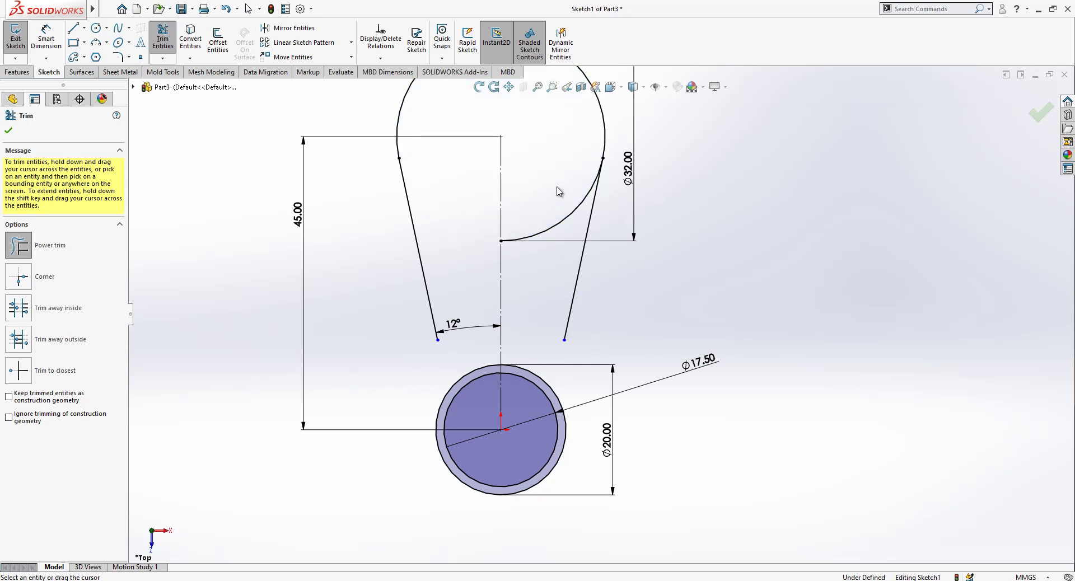
key("Escape")
left_click_drag(564, 340, 546, 431)
left_click(564, 341)
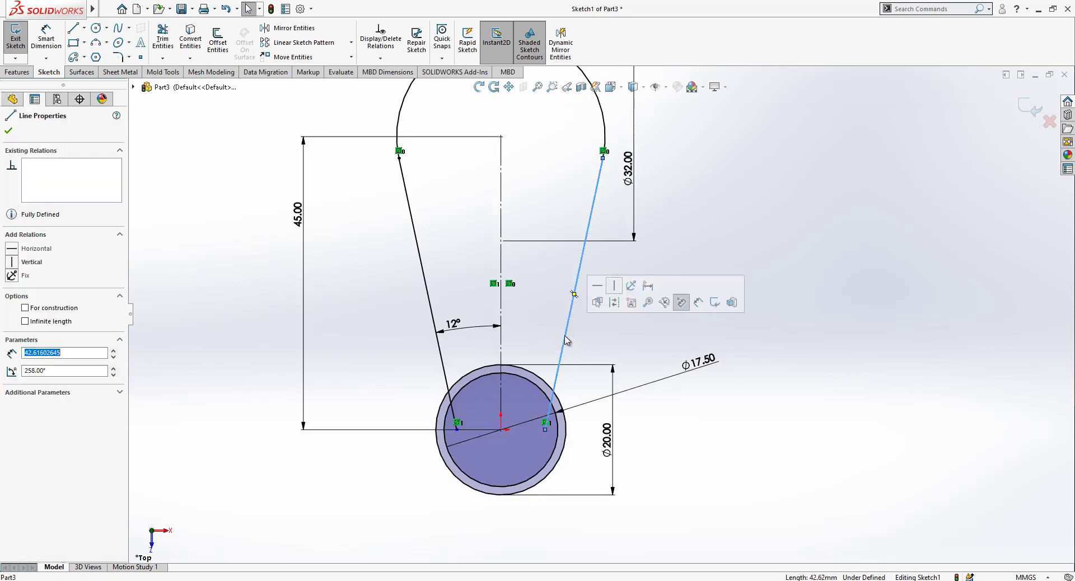
Step: Offset the arc and both slanted lines 5 mm inward to form the inner outline
left_click(218, 39)
type("5")
key("Return")
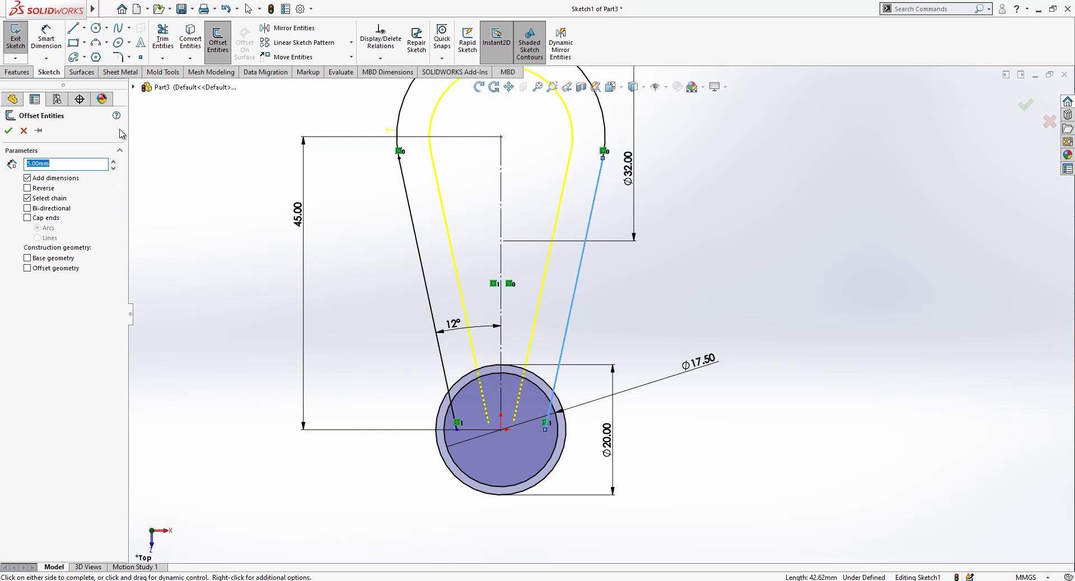
key("Return")
scroll(569, 359, "up", 3)
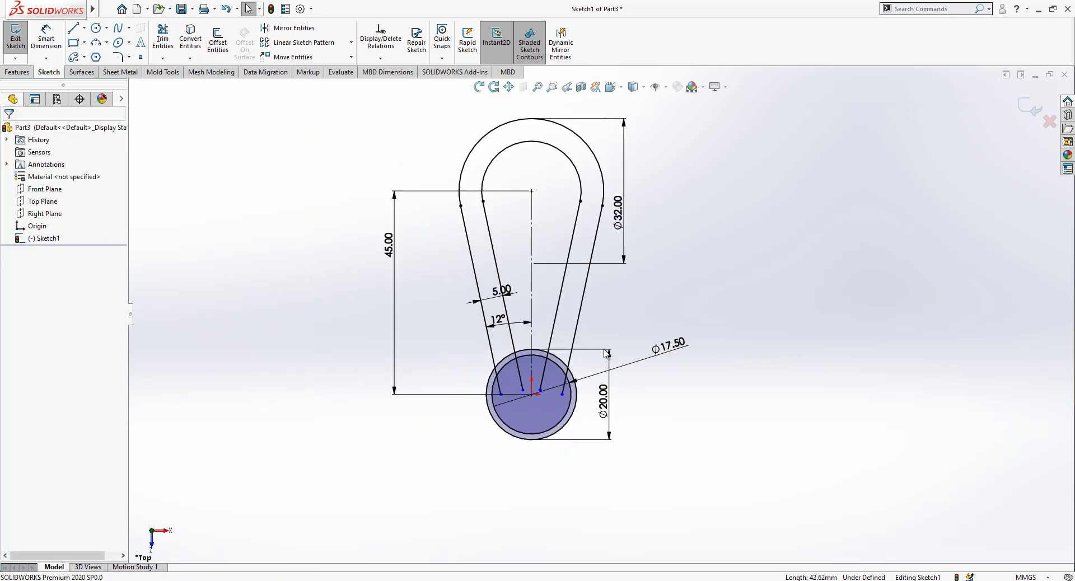
scroll(597, 334, "down", 2)
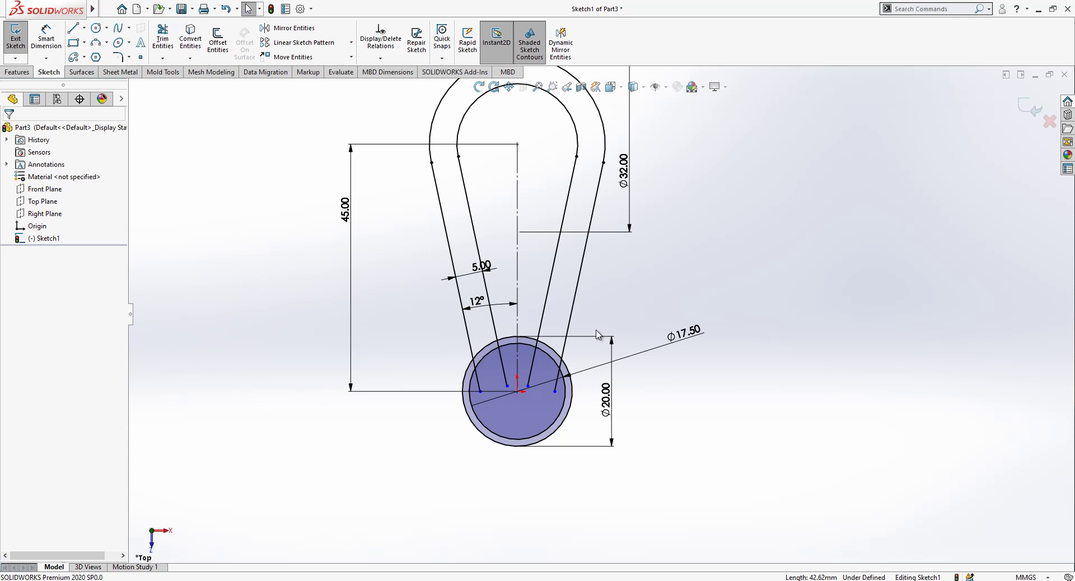
scroll(598, 335, "down", 2)
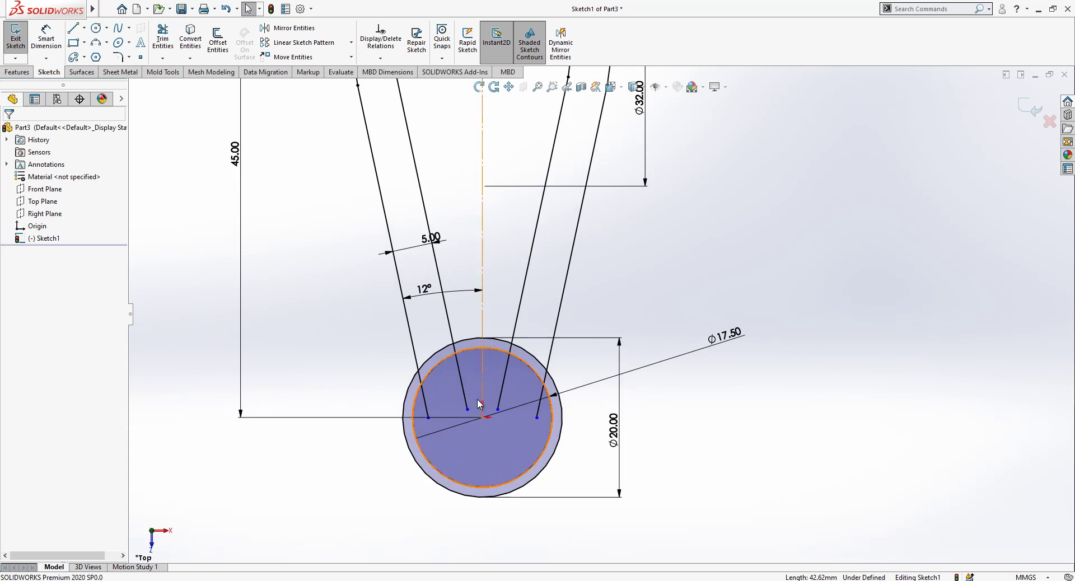
scroll(599, 316, "up", 3)
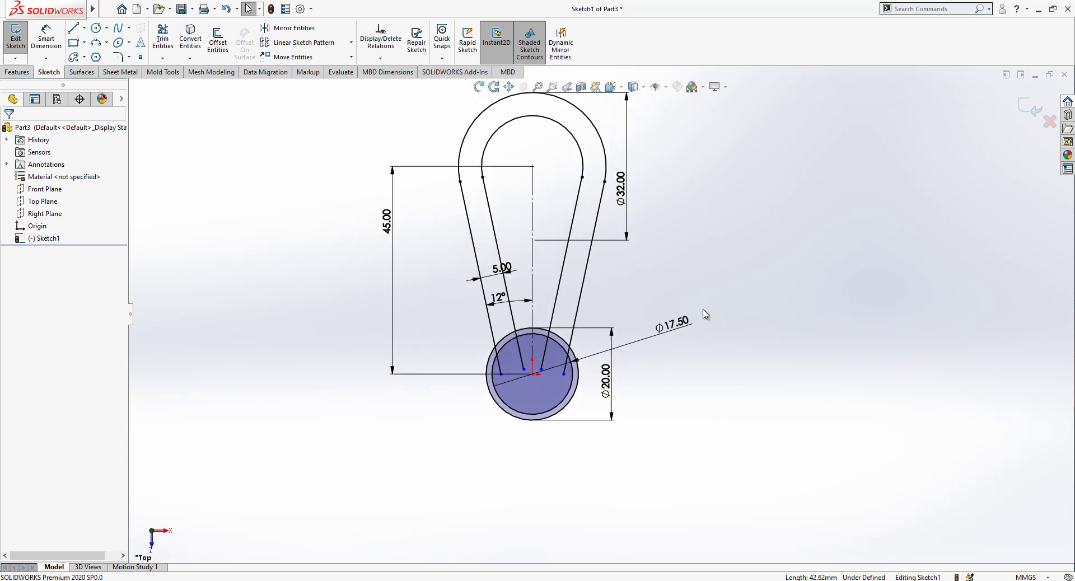
Step: Exit the sketch and extrude the band, inner circle and ring regions 5 mm mid-plane
left_click(1025, 107)
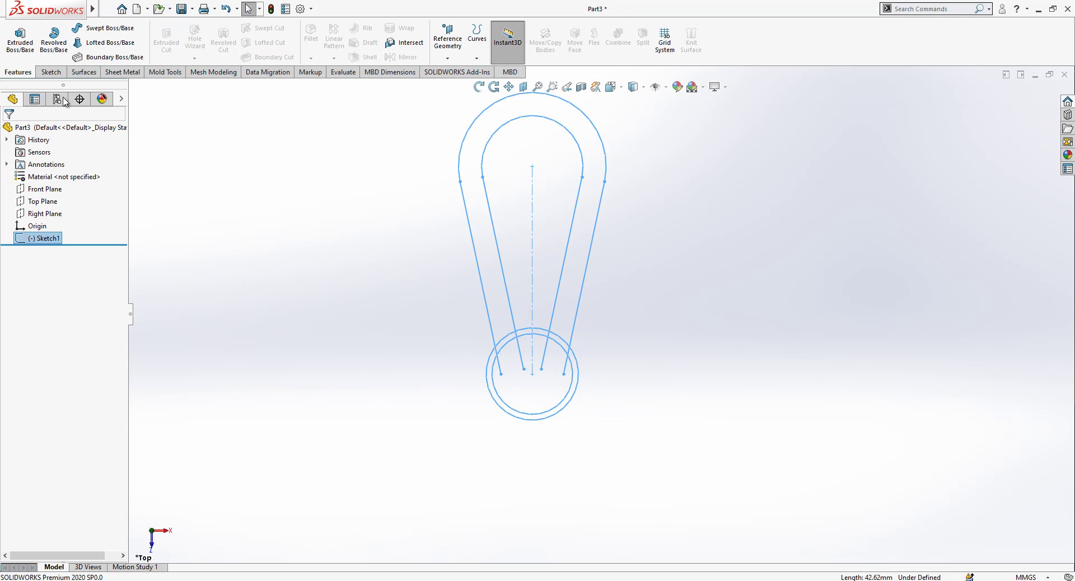
left_click(20, 36)
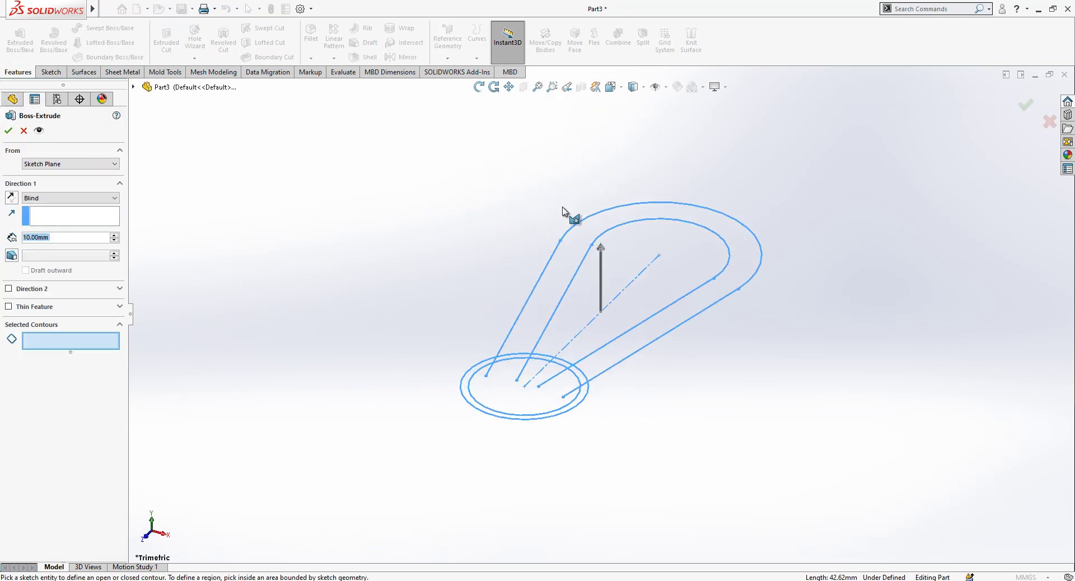
left_click(571, 239)
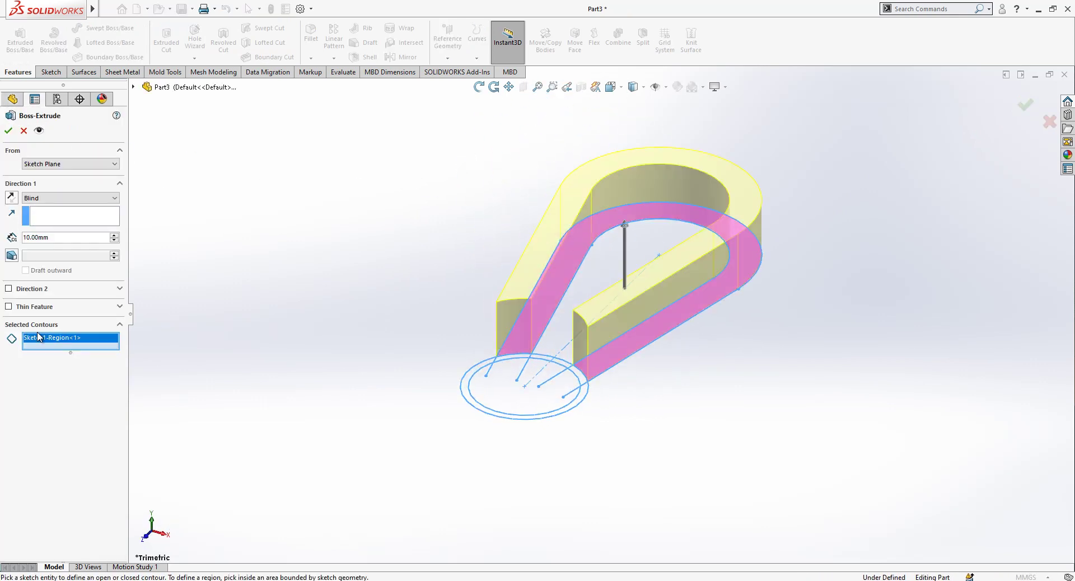
scroll(479, 400, "down", 5)
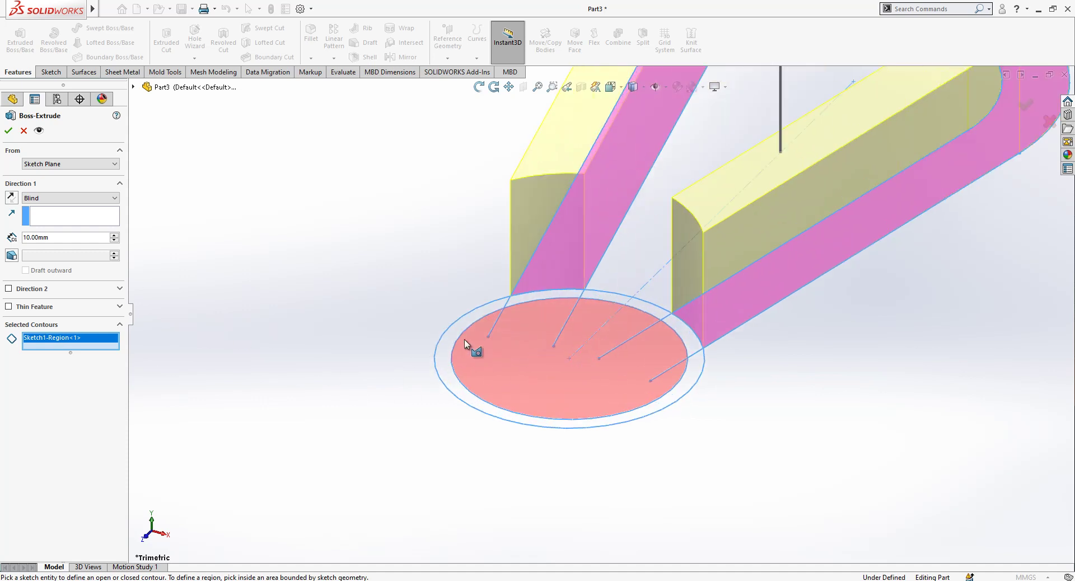
left_click(469, 335)
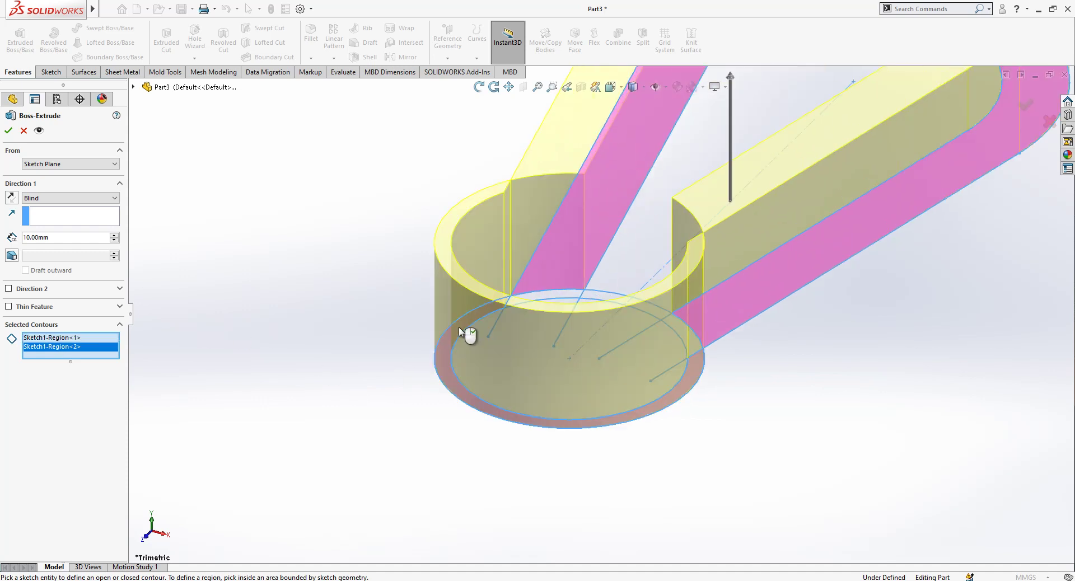
left_click(562, 295)
mouse_move(632, 293)
middle_mouse_down()
mouse_move(636, 315)
mouse_move(681, 354)
middle_mouse_up()
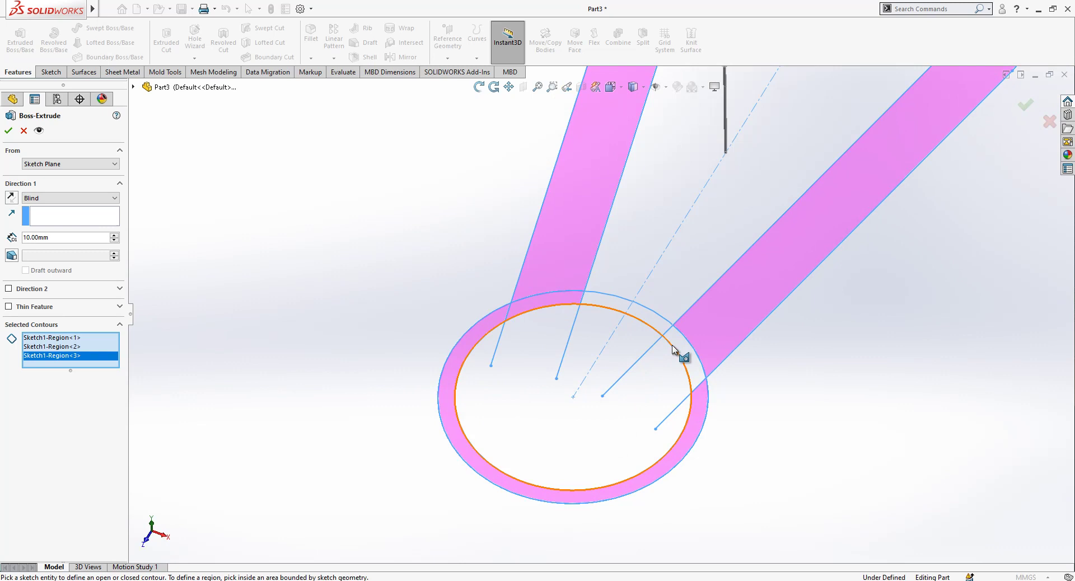
left_click(679, 346)
scroll(141, 266, "up", 2)
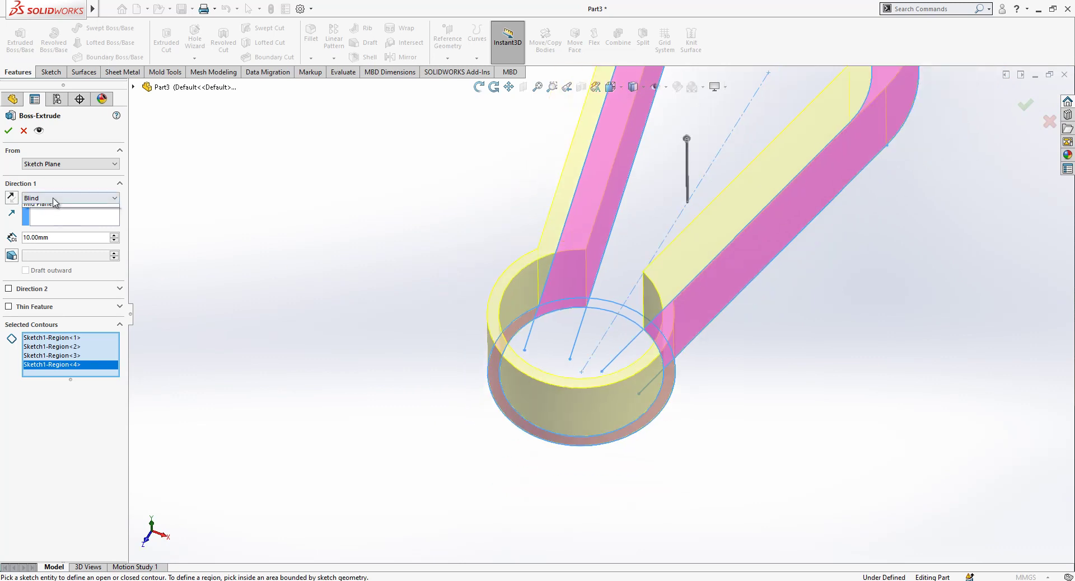
left_click(60, 244)
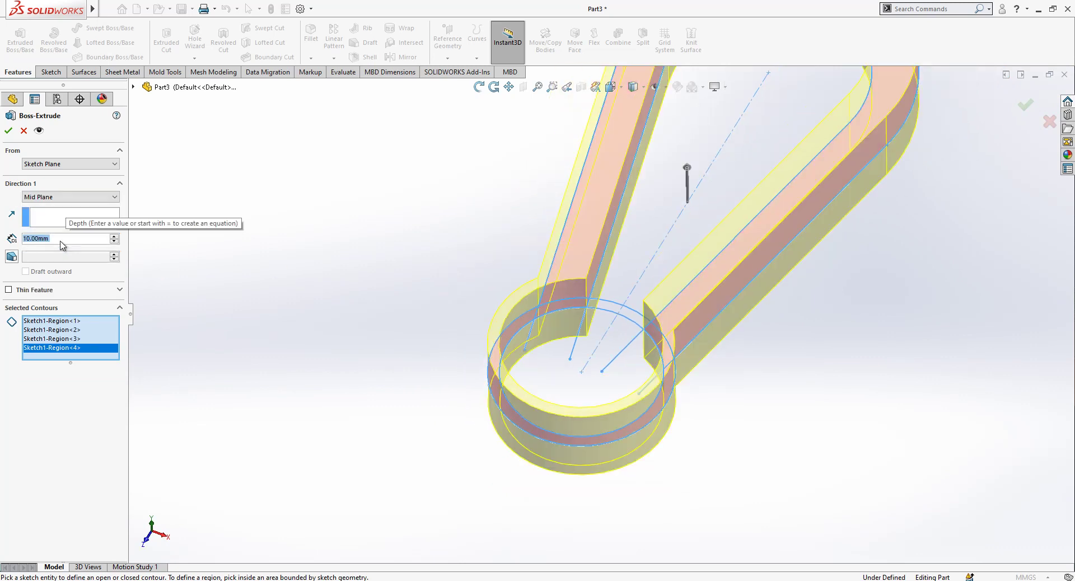
type("5")
key("Return")
key("Return")
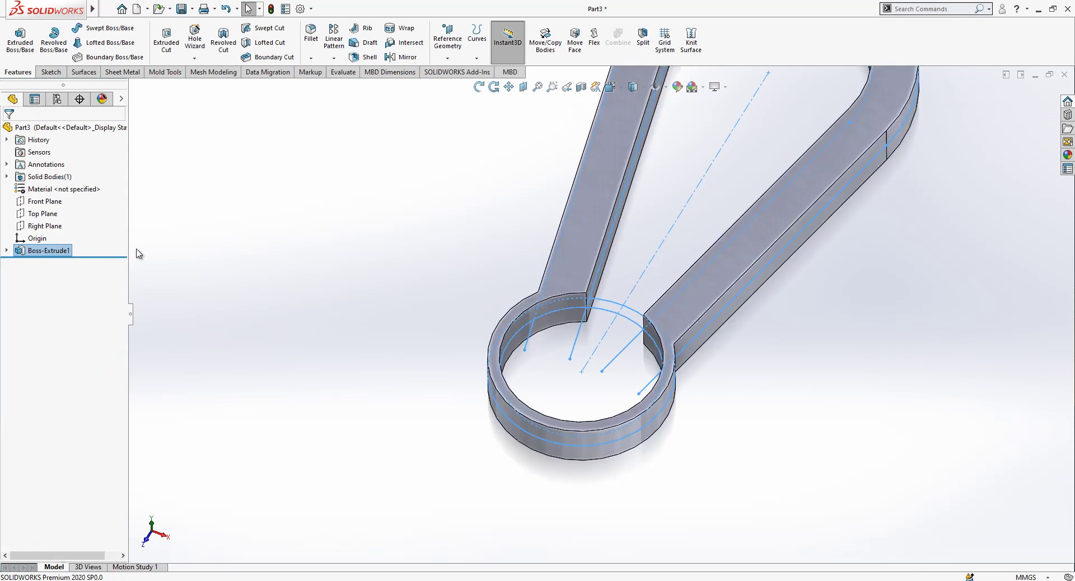
Step: Fillet the two outer arm-to-ring junction edges with a 3 mm radius
left_click(449, 403)
mouse_move(449, 403)
middle_mouse_down()
mouse_move(684, 393)
mouse_move(689, 451)
mouse_move(671, 433)
middle_mouse_up()
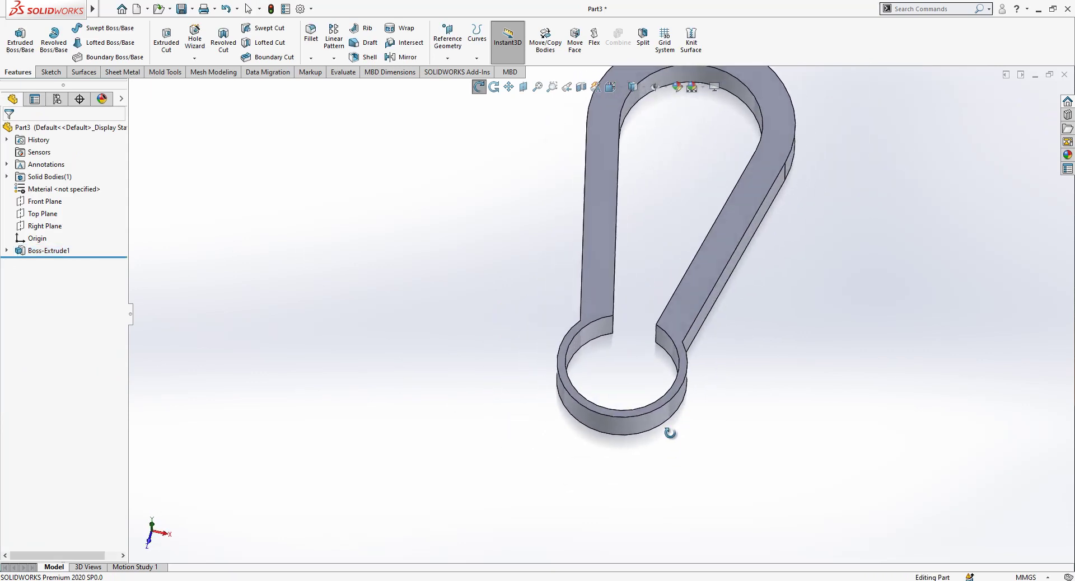
scroll(734, 304, "down", 3)
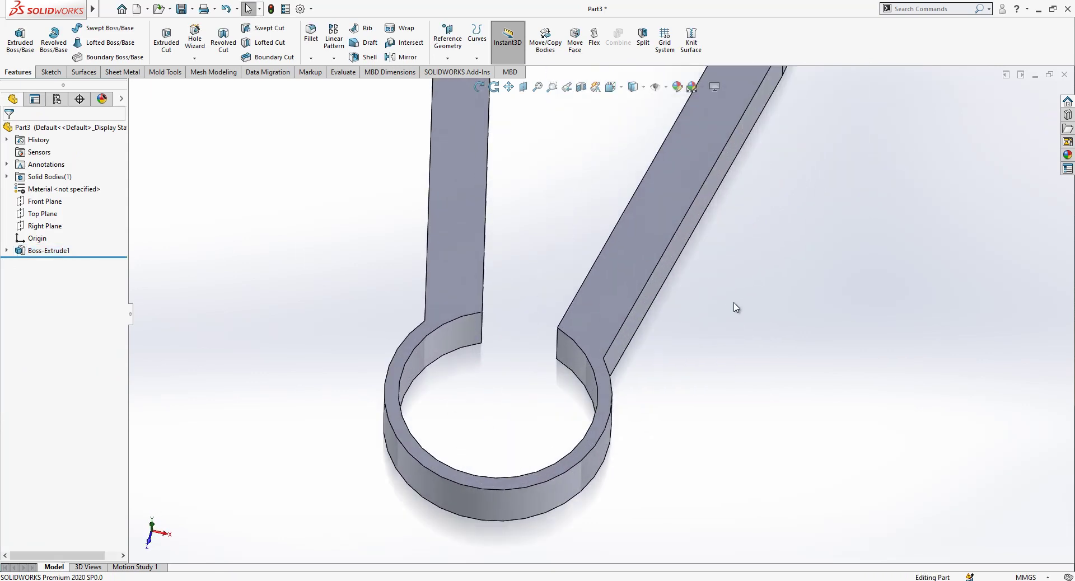
left_click(310, 58)
type("2")
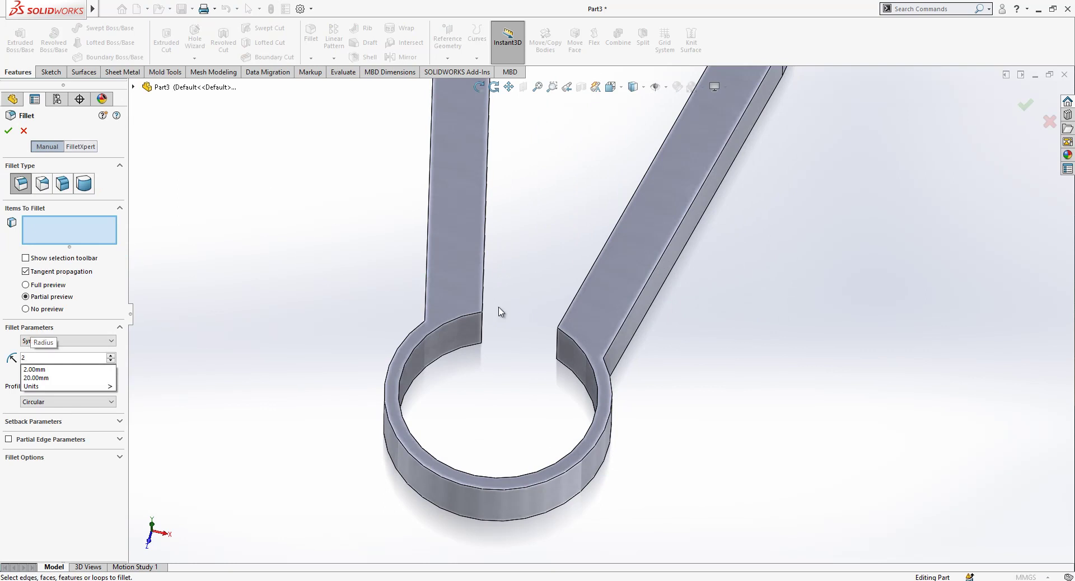
middle_click_drag(427, 320, 441, 344)
left_click(409, 330)
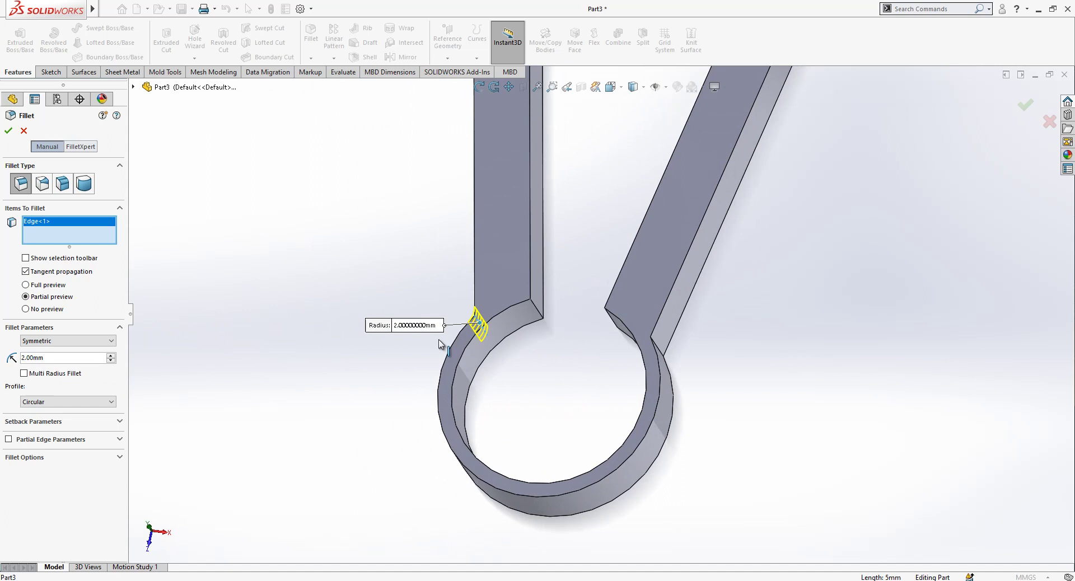
left_click(658, 348)
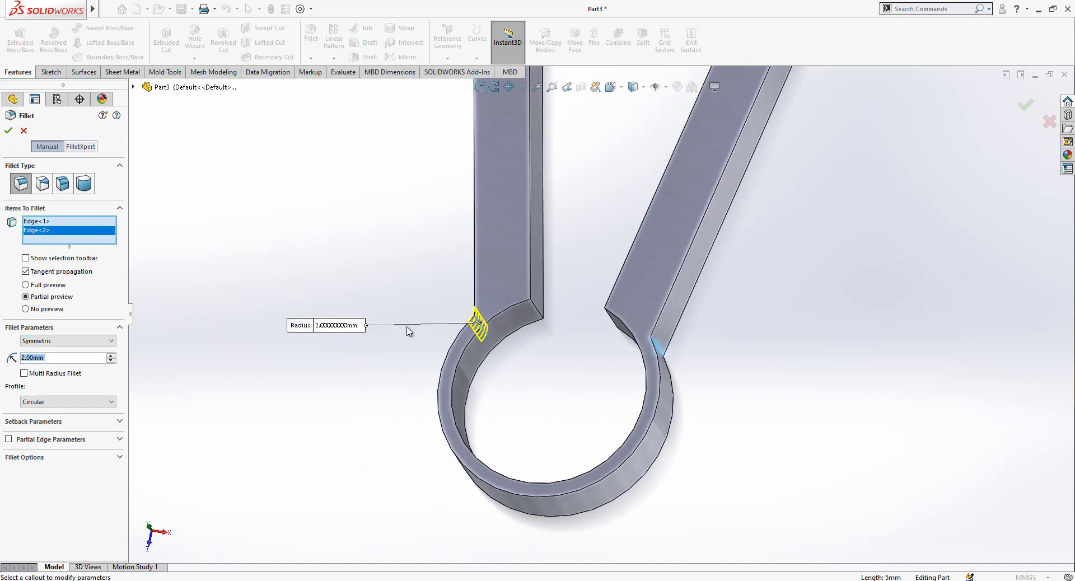
type("3")
key("Return")
key("Return")
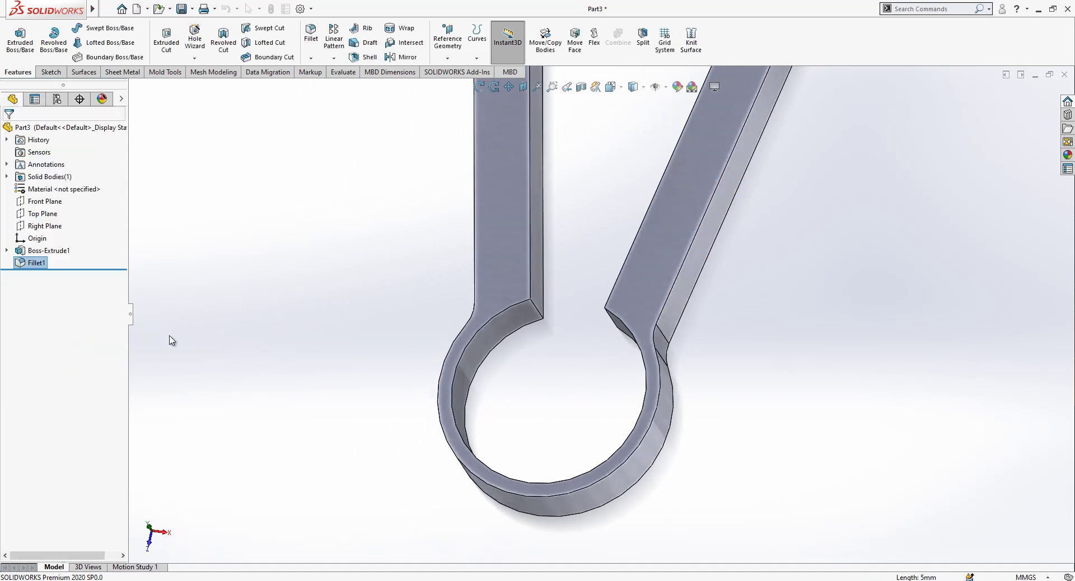
Step: Fillet the two inner arm-to-ring junction edges with a 5 mm radius
key("Return")
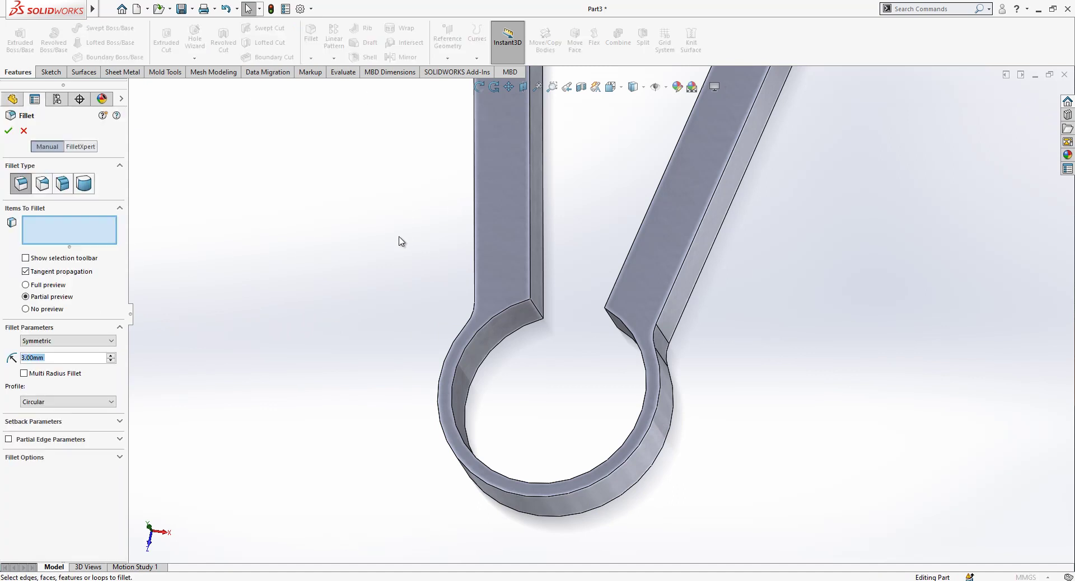
left_click(542, 313)
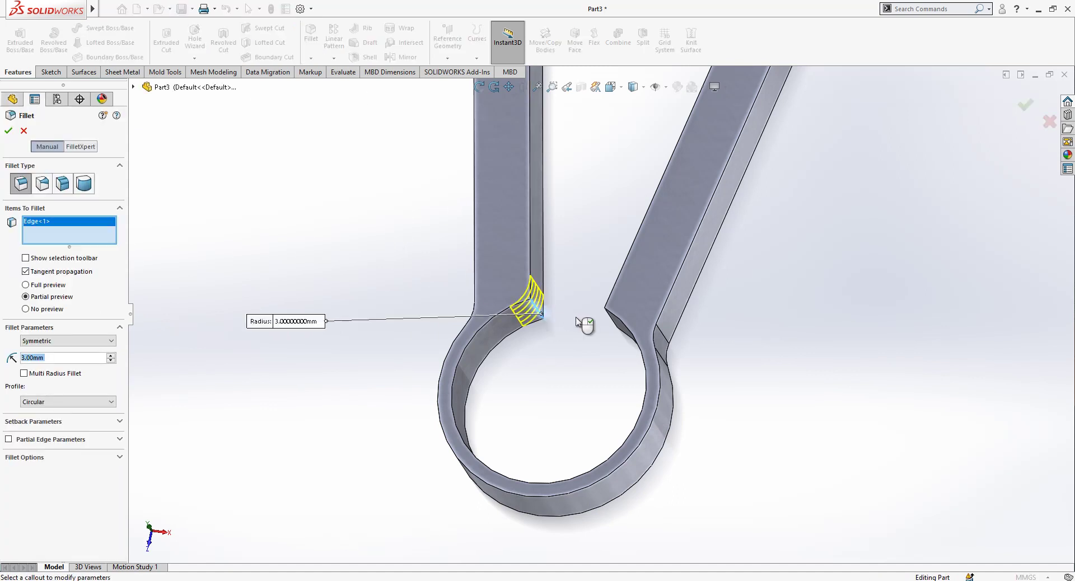
left_click(611, 320)
type("5")
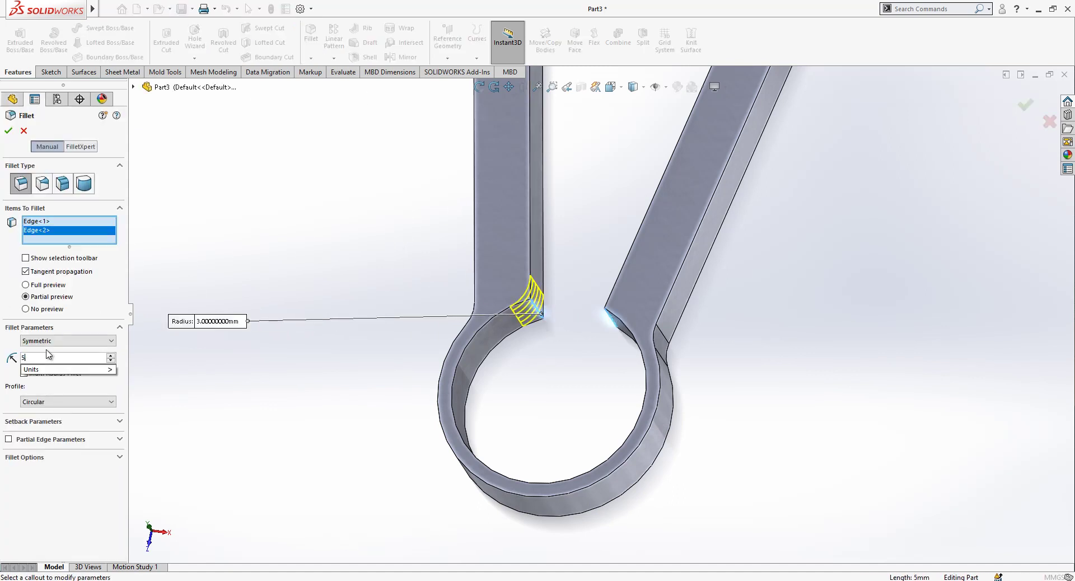
key("Return")
key("Return")
scroll(368, 403, "up", 6)
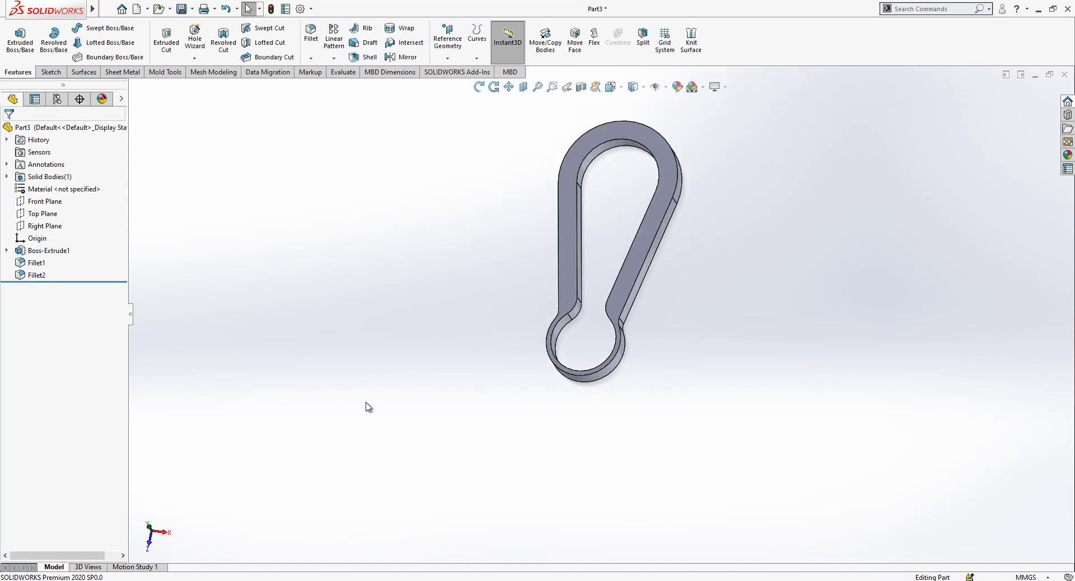
Step: Inspect the finished part, then view it normal to the Top Plane
mouse_move(368, 404)
middle_mouse_down()
mouse_move(773, 325)
mouse_move(774, 251)
mouse_move(698, 317)
mouse_move(663, 247)
middle_mouse_up()
left_click(643, 208)
key("Escape")
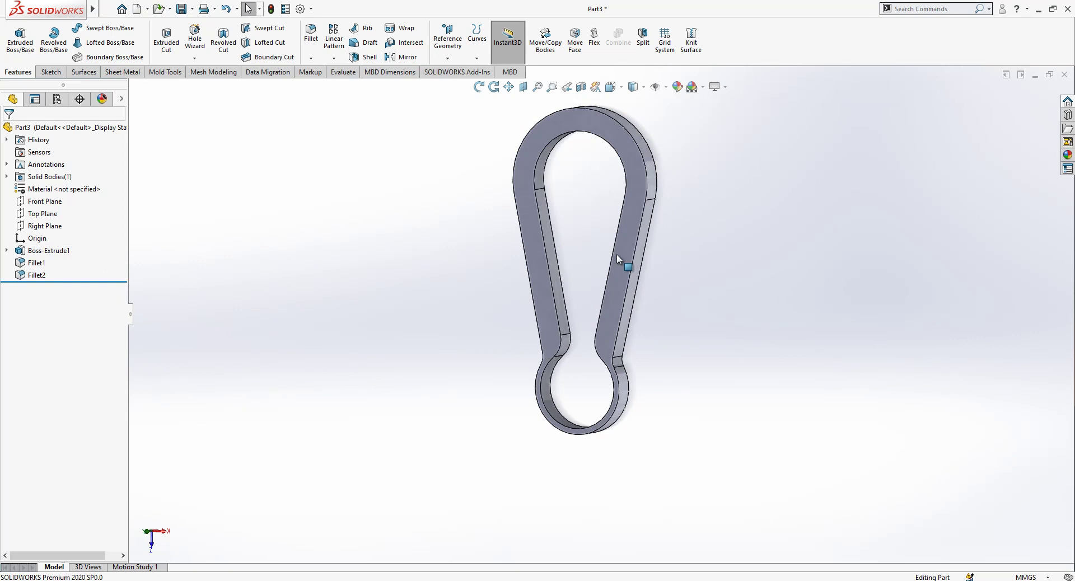
left_click(45, 213)
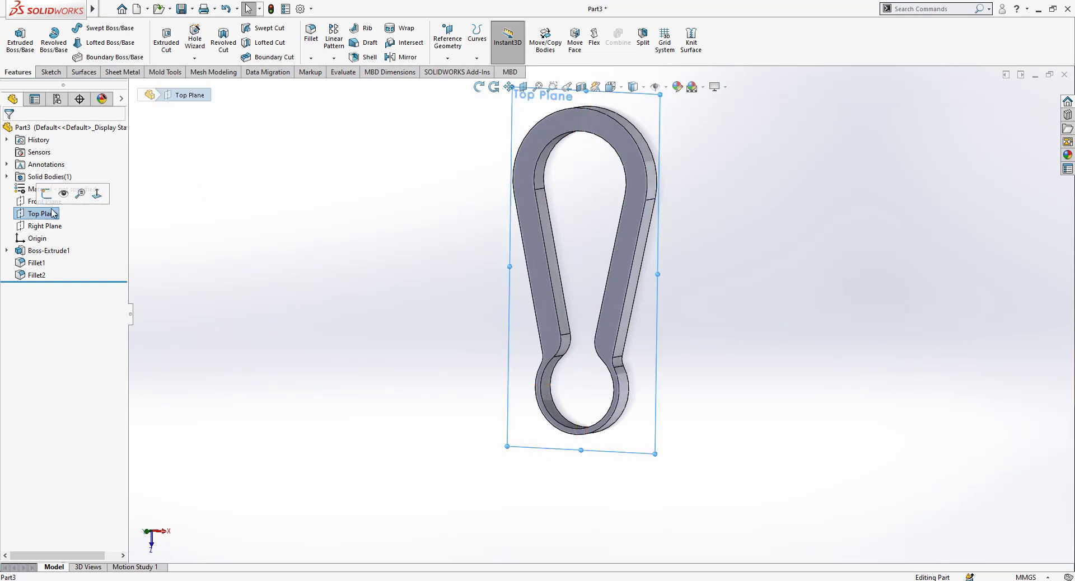
left_click(97, 195)
scroll(734, 180, "down", 3)
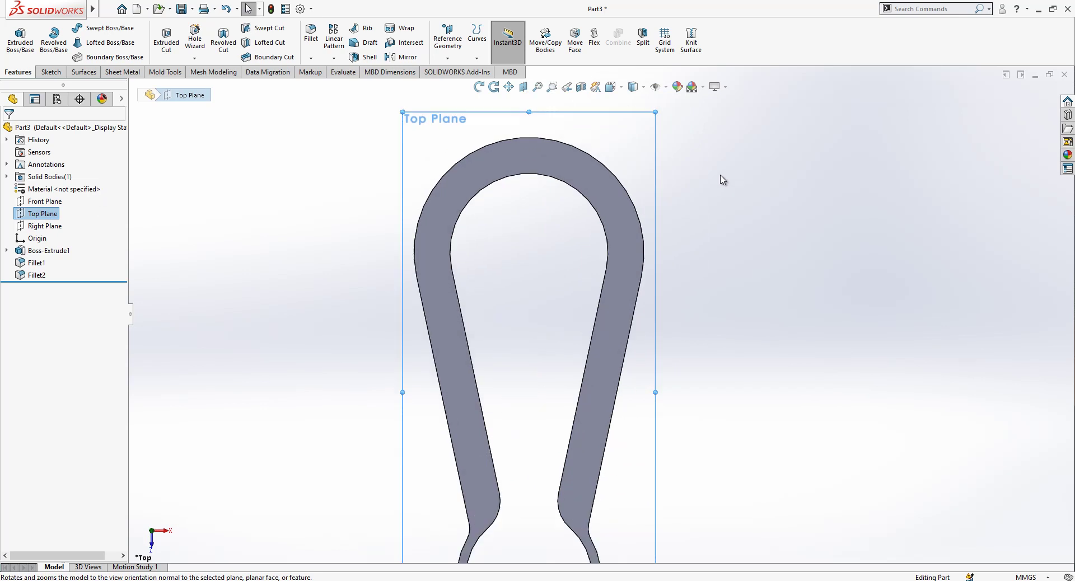
Step: Start a Top Plane sketch with a horizontal line from the arc centre rightward
right_click(53, 215)
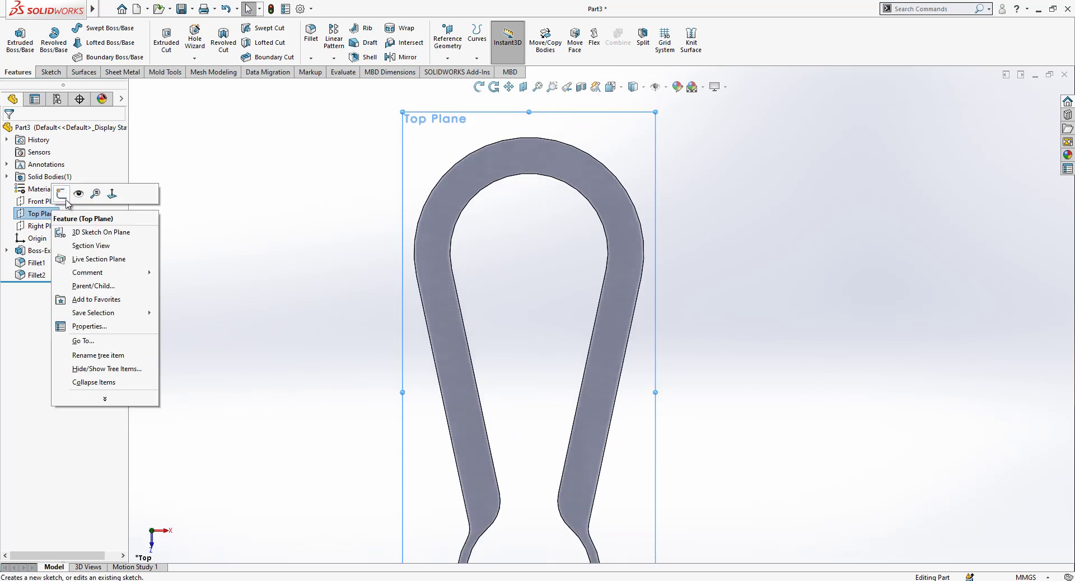
left_click(67, 193)
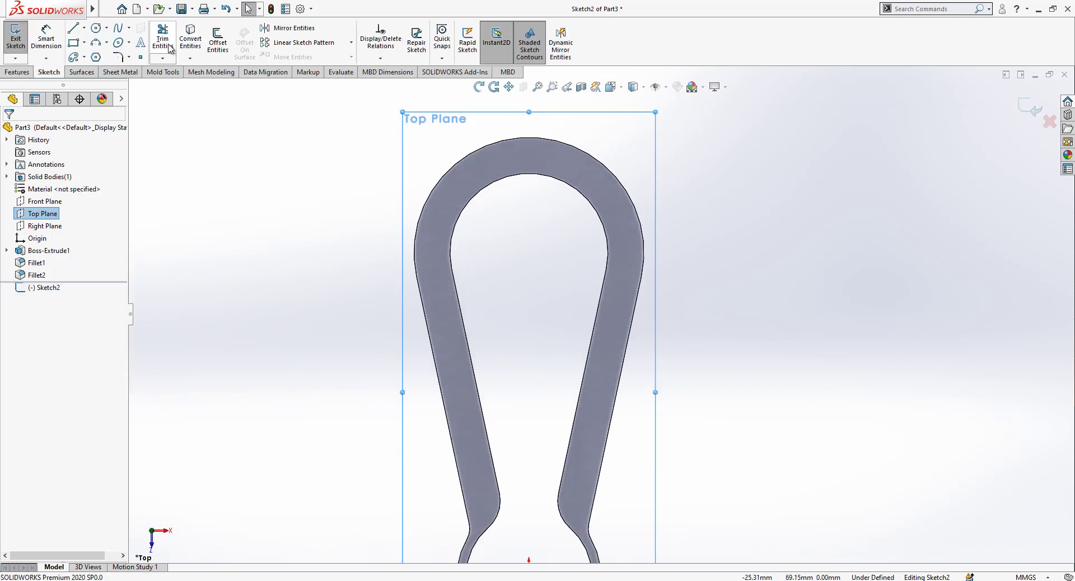
scroll(415, 218, "up", 1)
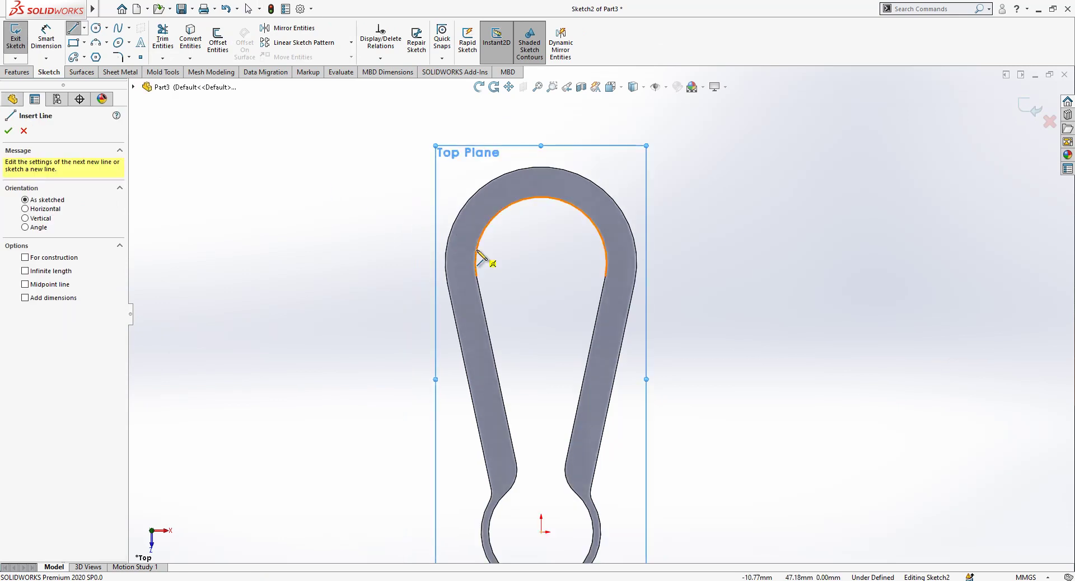
left_click_drag(541, 262, 624, 263)
key("Escape")
Step: Convert the horizontal line to construction geometry
left_click(622, 268)
left_click(667, 238)
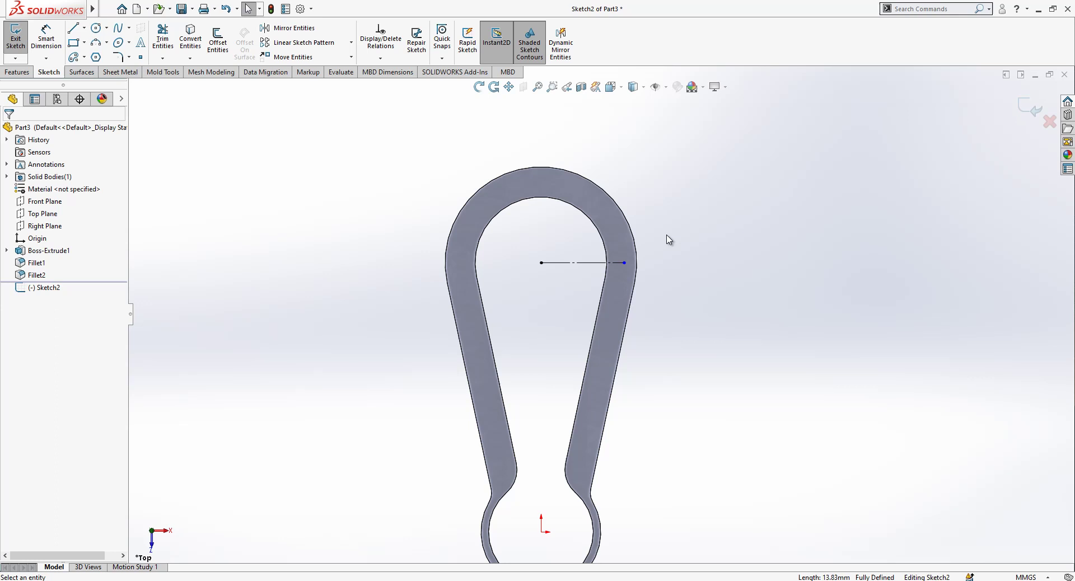
scroll(643, 243, "up", 5)
scroll(408, 291, "up", 5)
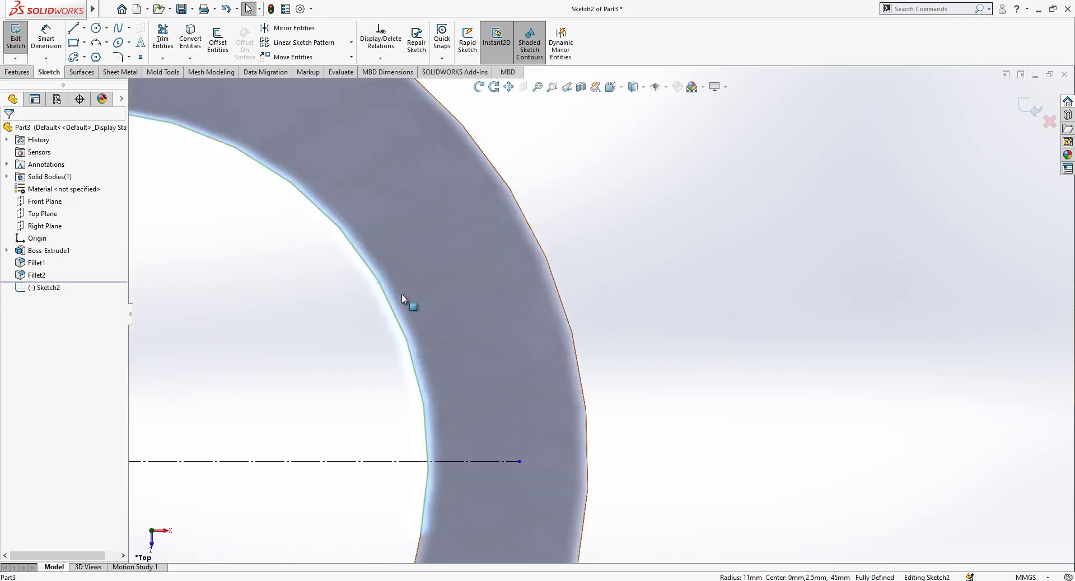
Step: Offset the outer arc 2.5 mm inward and trim it below the horizontal centreline
left_click(218, 39)
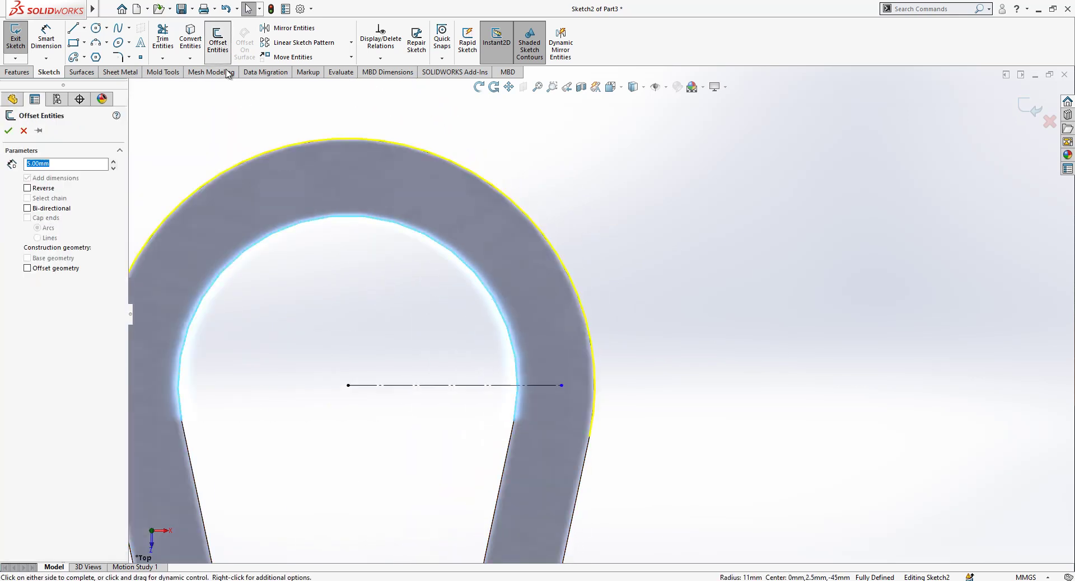
type("2.5")
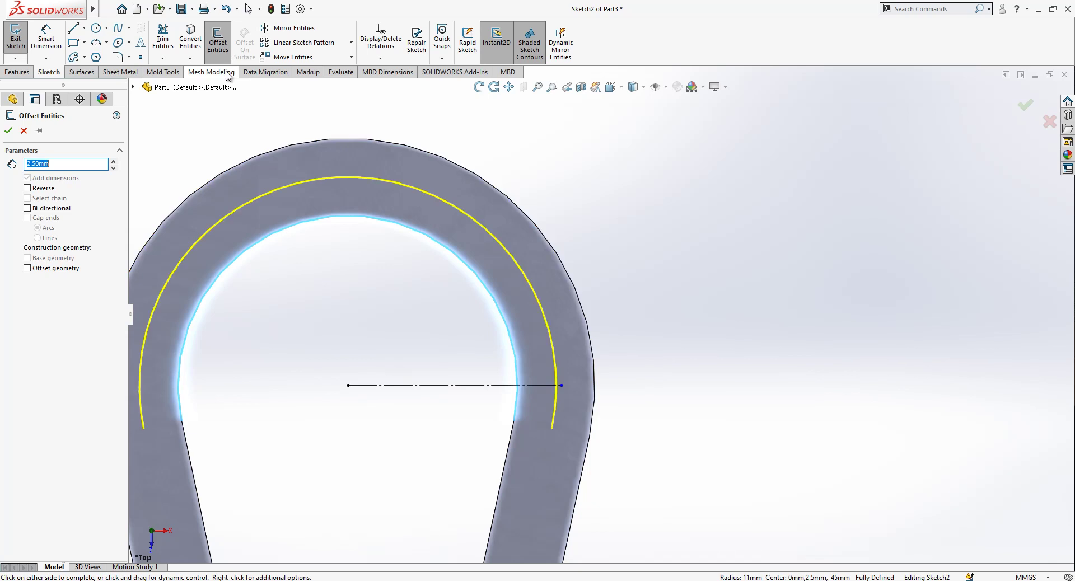
key("Return")
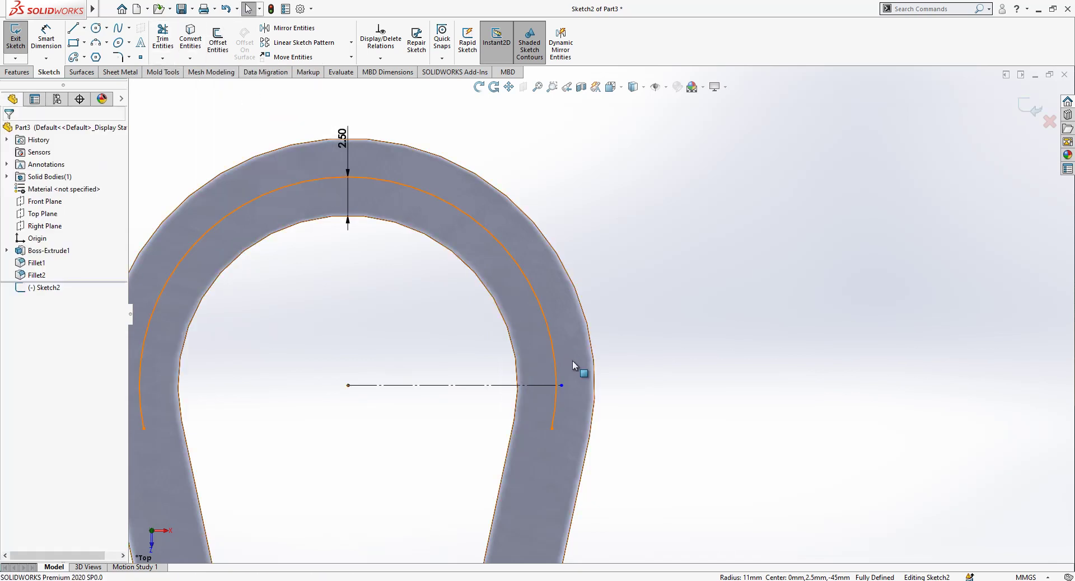
left_click(162, 39)
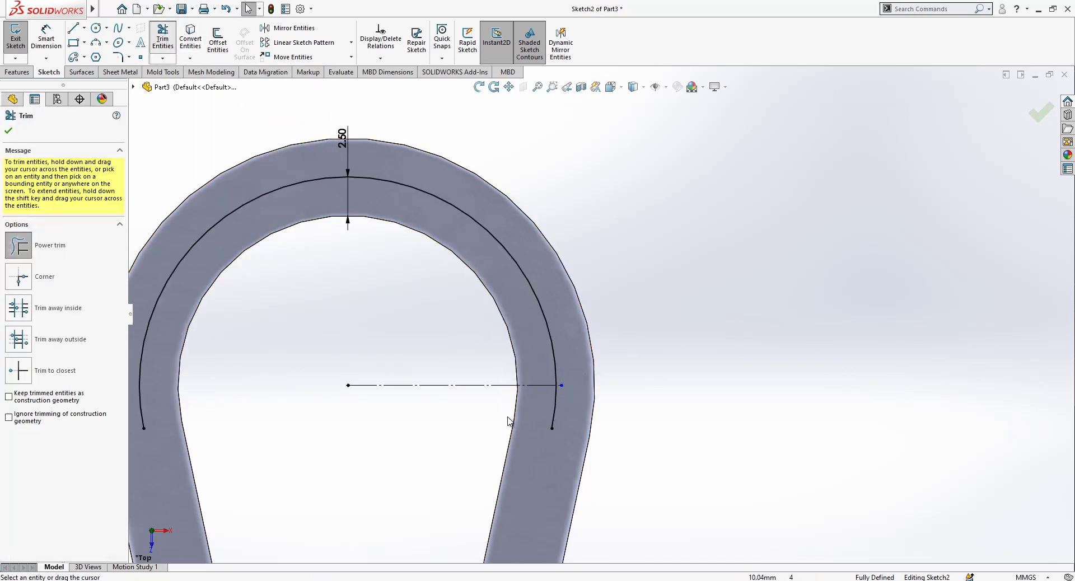
left_click_drag(512, 440, 558, 420)
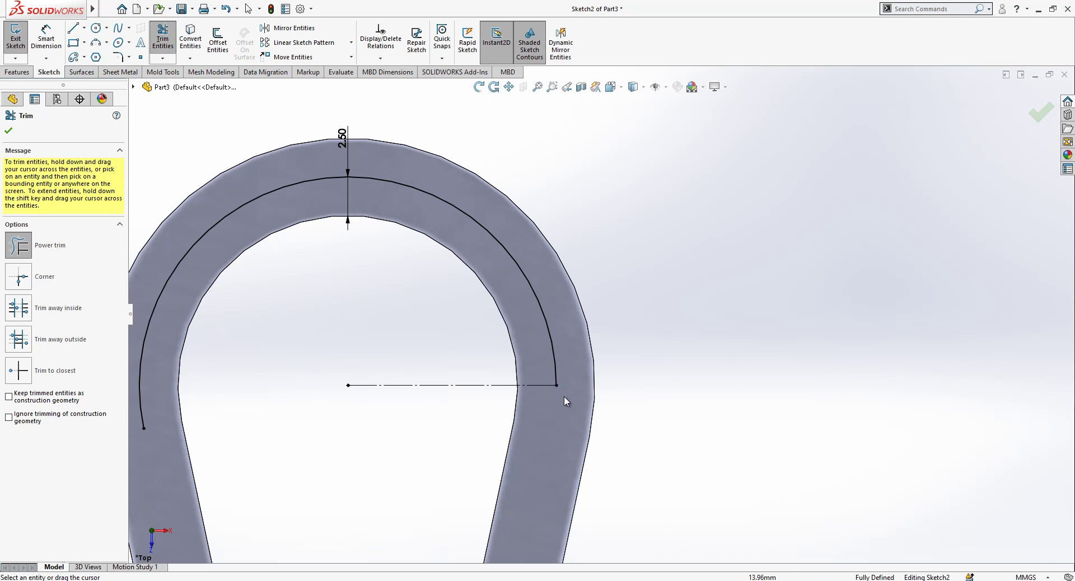
key("Escape")
scroll(581, 396, "down", 1)
Step: Convert the offset arc into construction geometry
left_click(72, 31)
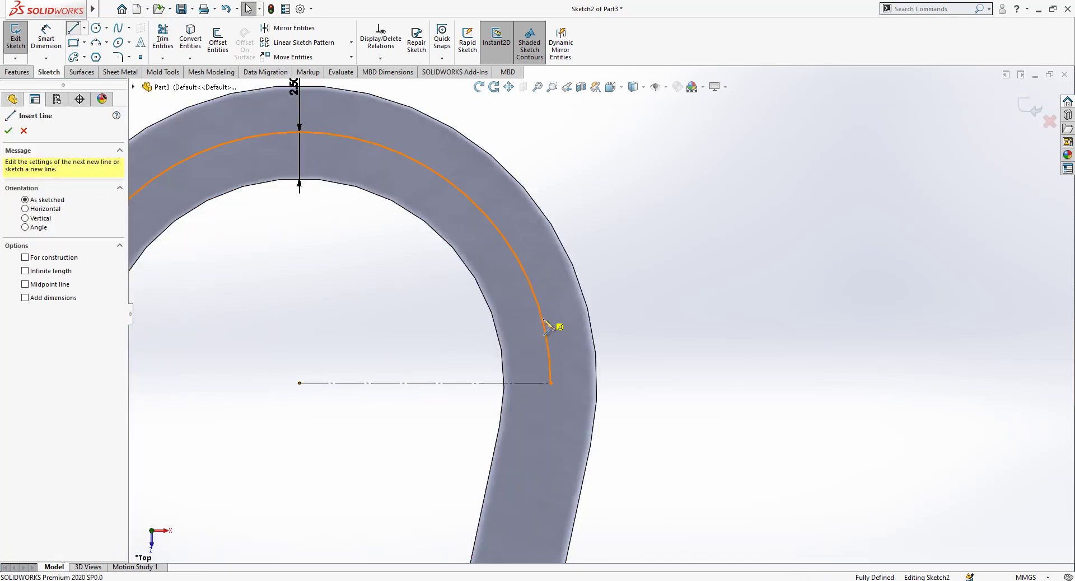
scroll(535, 314, "down", 1)
key("Escape")
left_click(540, 291)
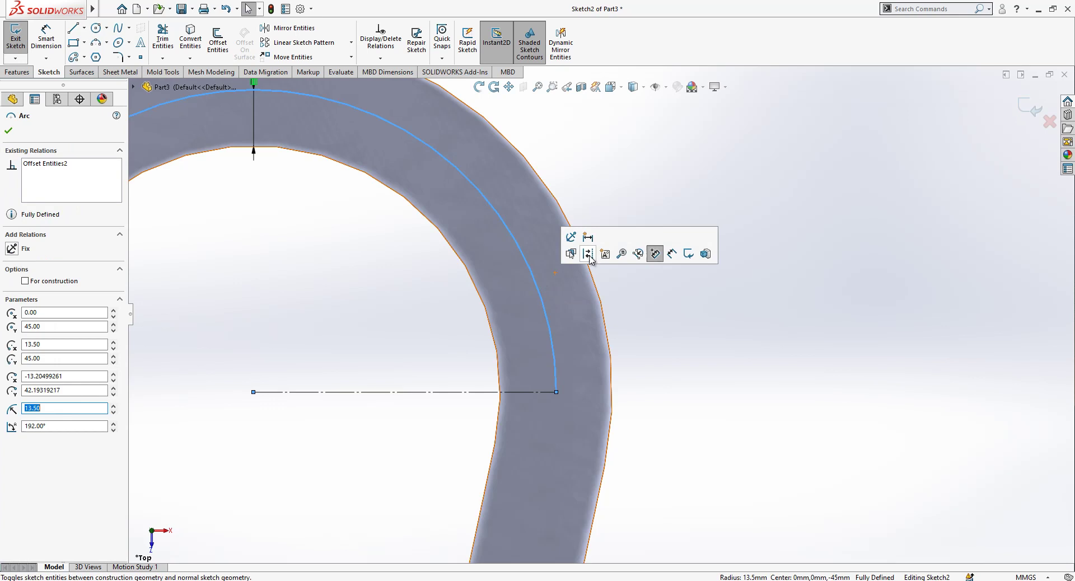
left_click(589, 255)
key("Escape")
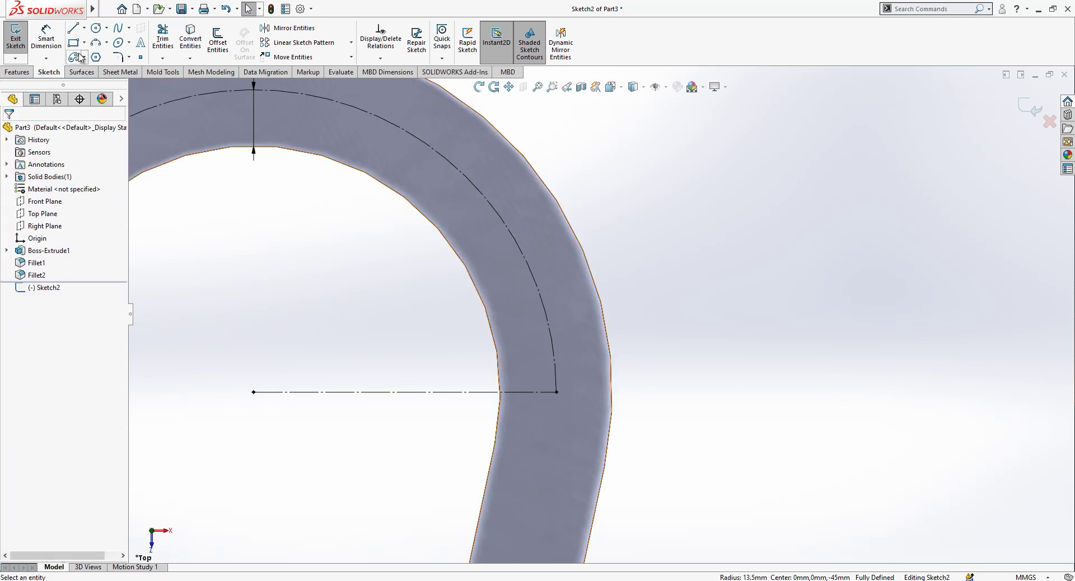
Step: Draw a five-segment zigzag polyline across the loop's right leg at the centreline
left_click(73, 31)
left_click(446, 335)
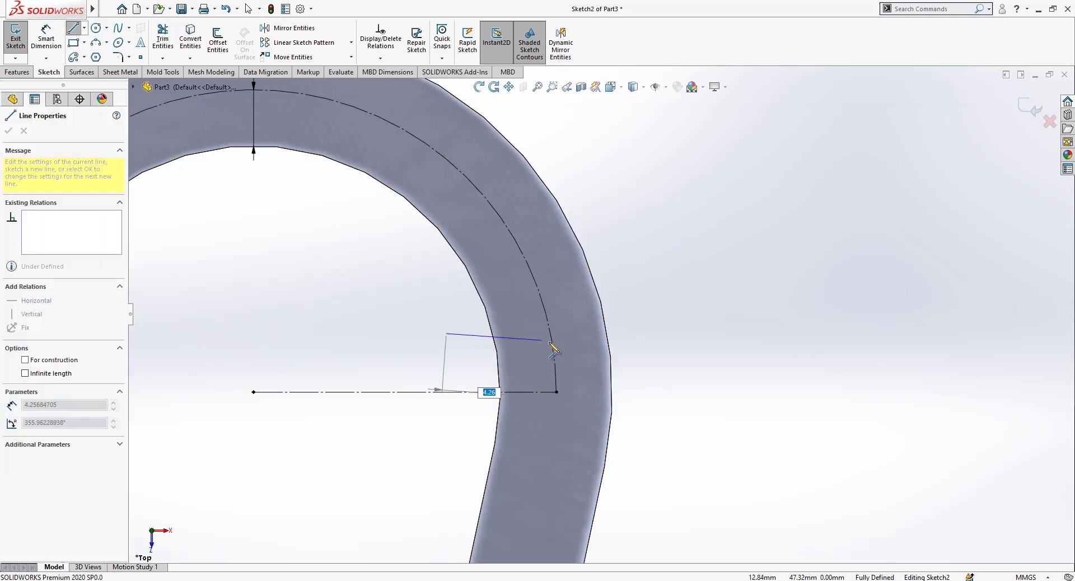
left_click(571, 347)
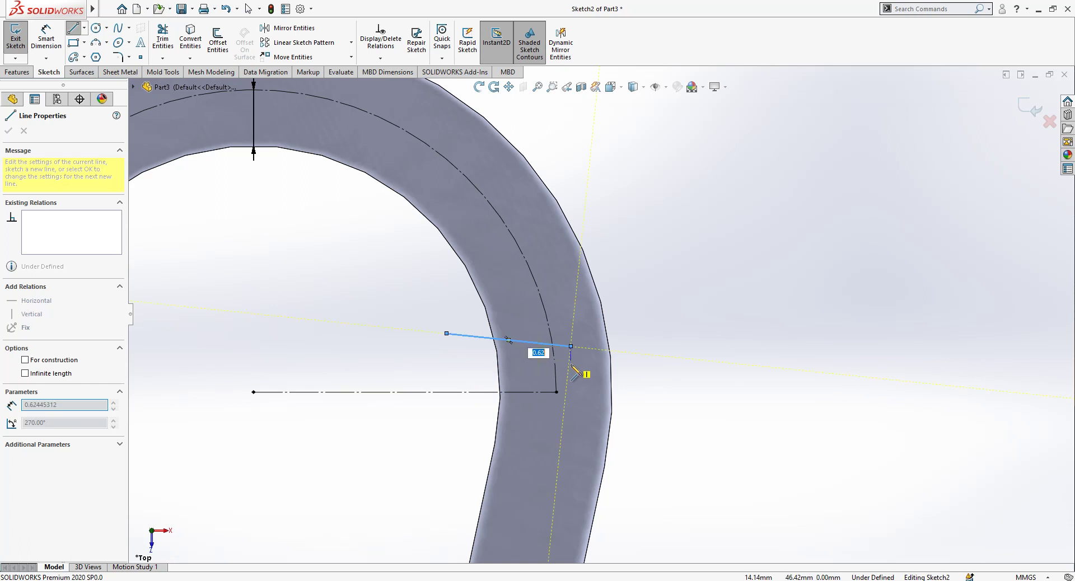
left_click(570, 398)
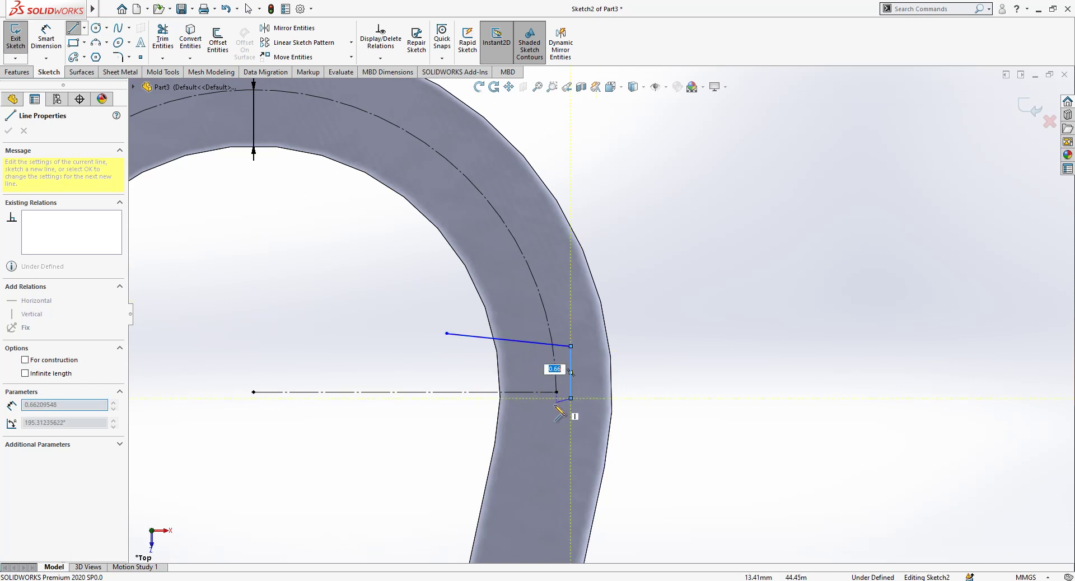
left_click(527, 416)
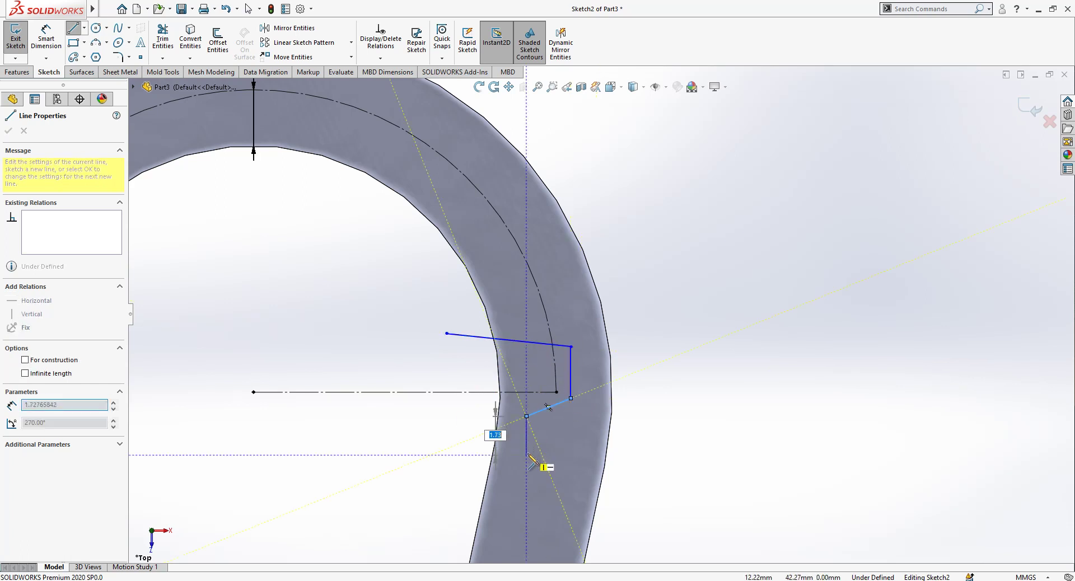
left_click(527, 458)
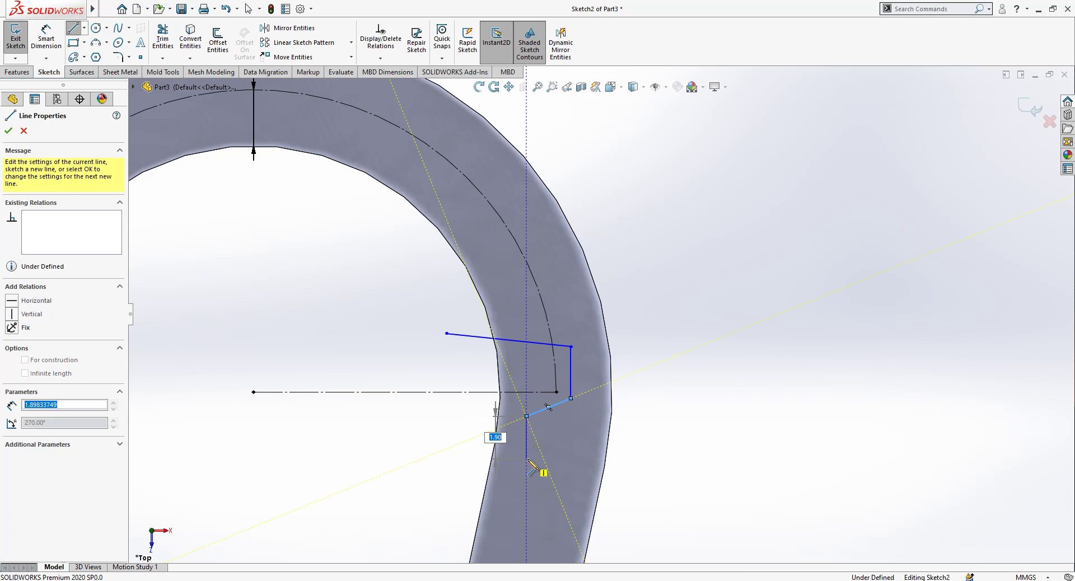
left_click(642, 489)
key("Escape")
scroll(641, 426, "up", 5)
scroll(622, 375, "down", 7)
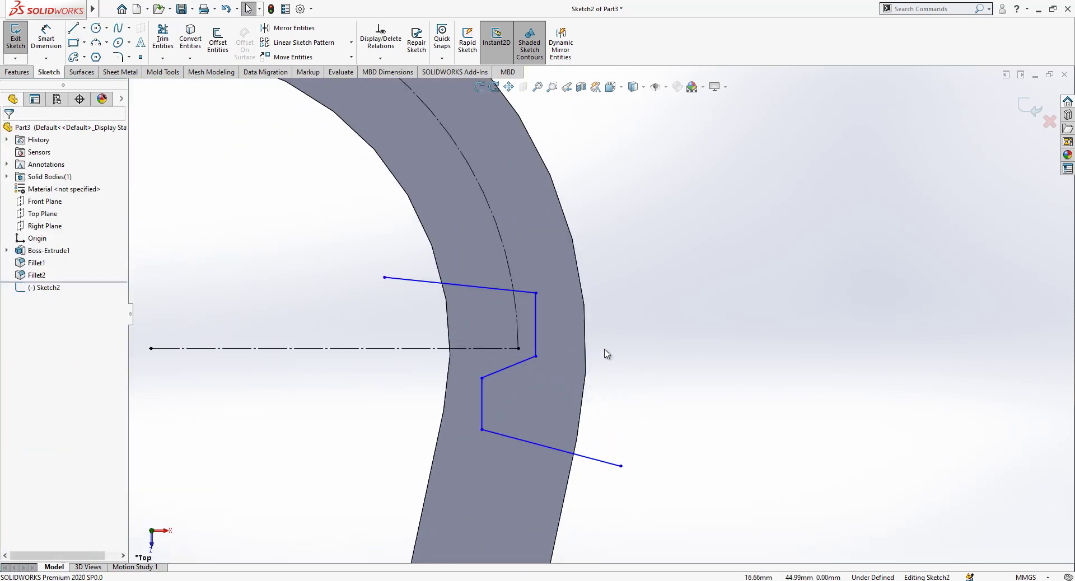
Step: Draw a vertical construction line from the zigzag's slanted middle up to its top segment
key("l")
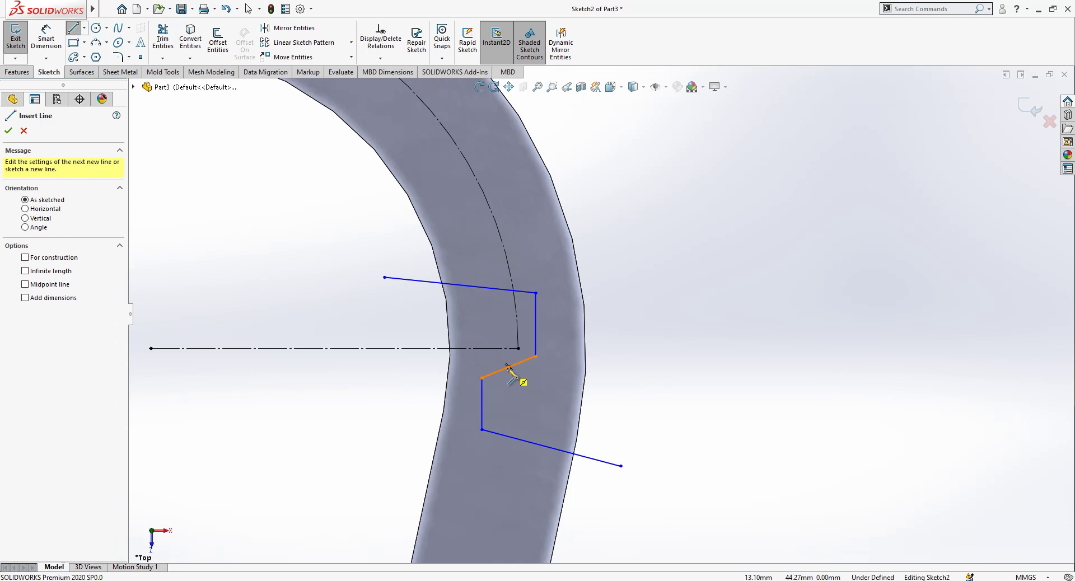
left_click(509, 367)
left_click(509, 290)
key("Escape")
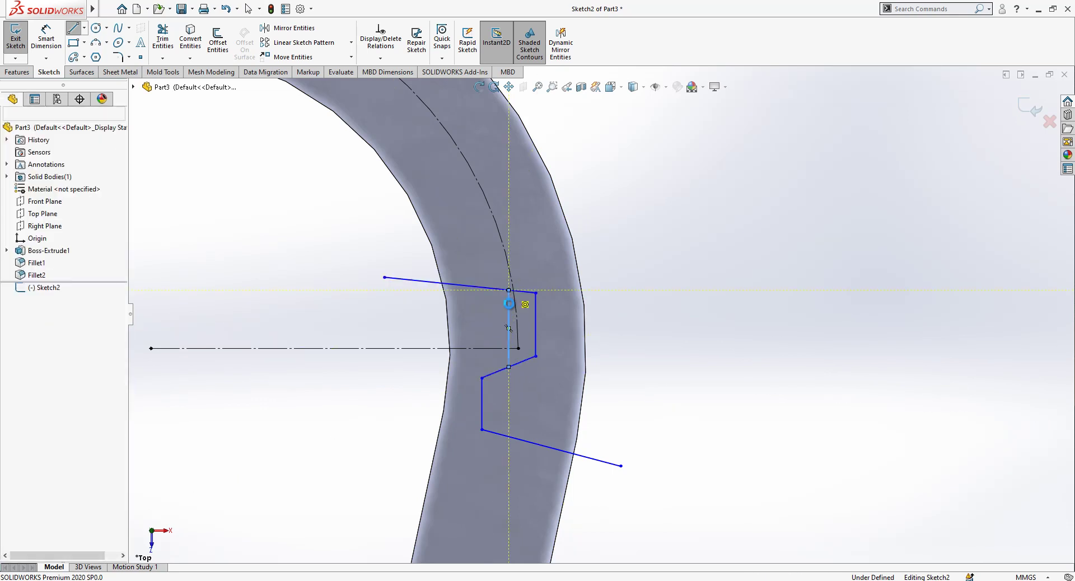
left_click(506, 311)
left_click(555, 276)
left_click(597, 311)
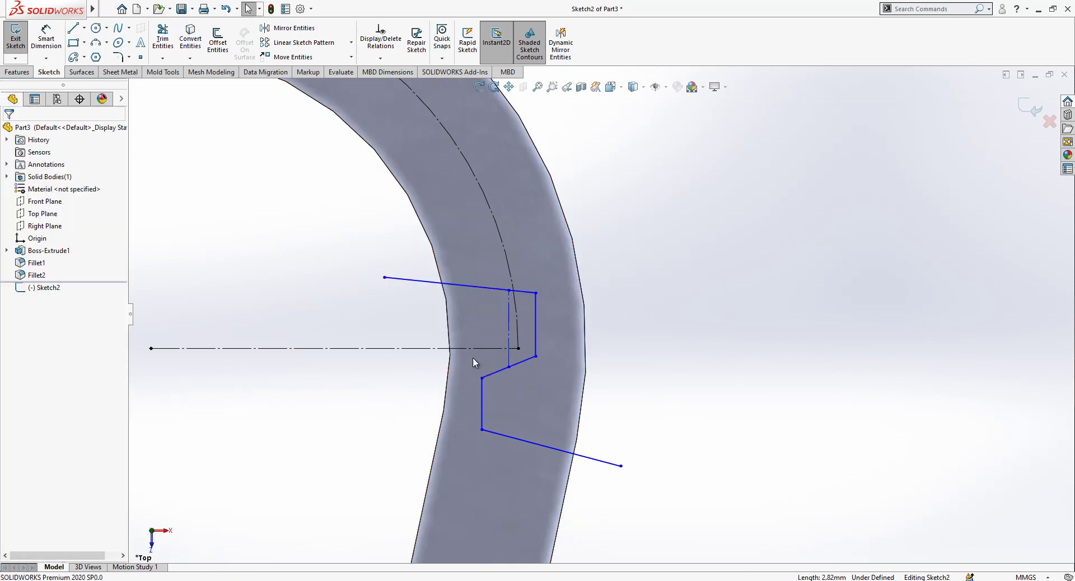
Step: Draw a second vertical construction line from the middle down to the bottom zigzag segment
key("l")
left_click(508, 367)
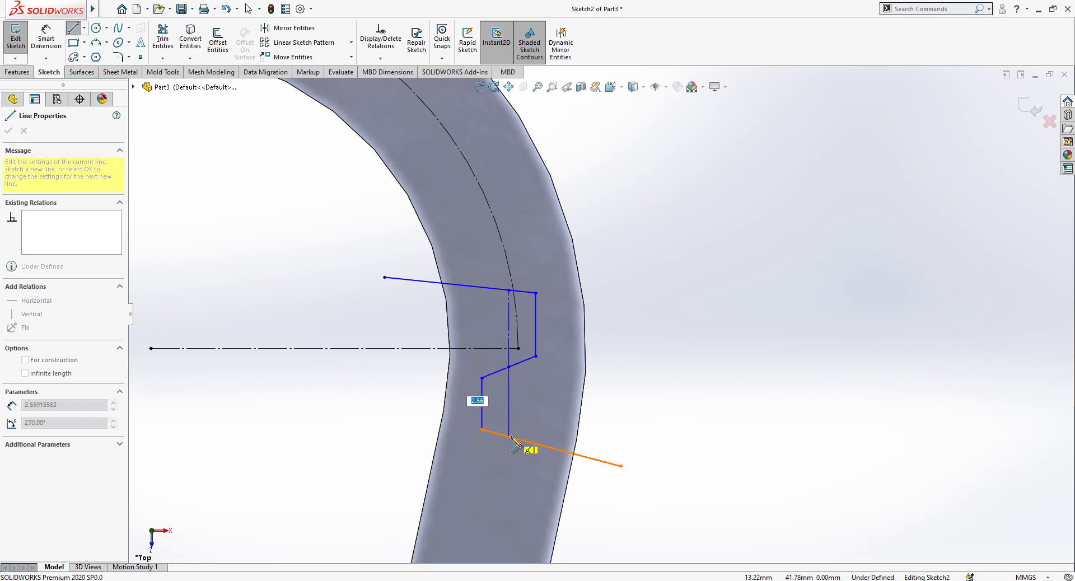
left_click(510, 437)
key("Escape")
left_click(512, 411)
left_click(560, 381)
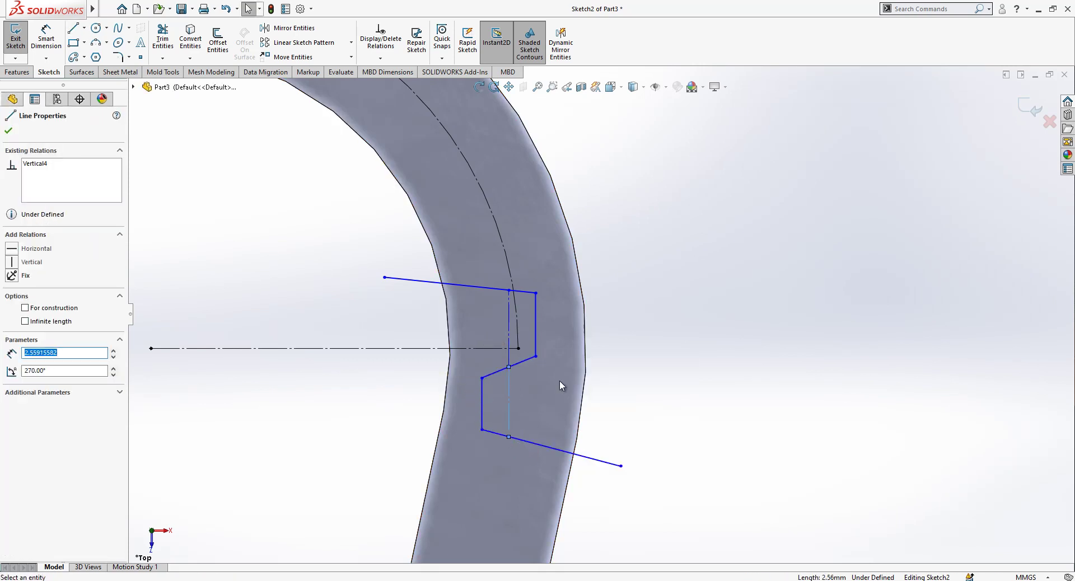
left_click(559, 381)
Step: Make the two vertical construction segments equal in length
left_click(509, 358)
left_click(510, 393, "ctrl")
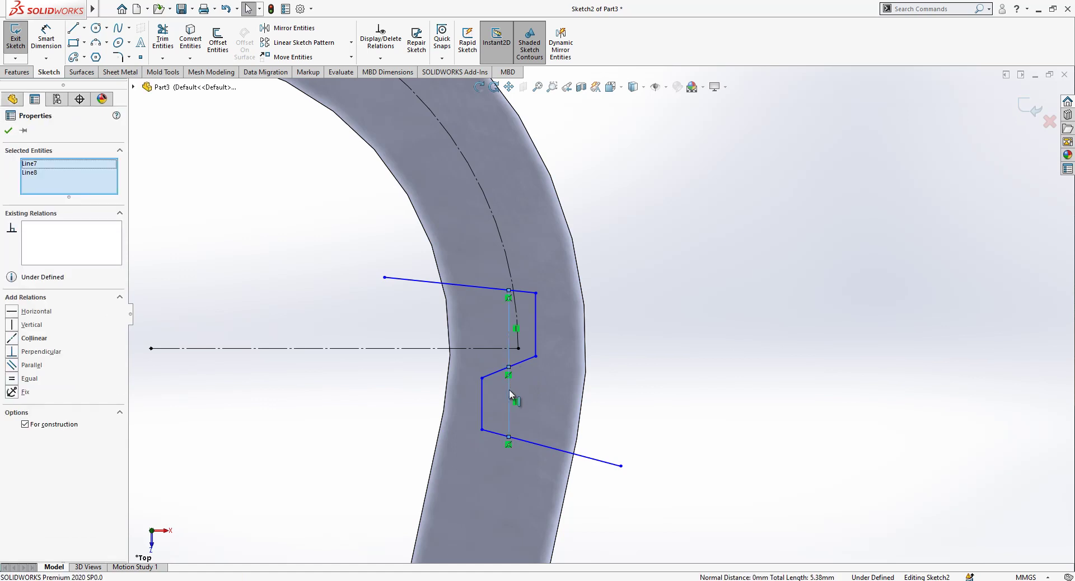
left_click(28, 379)
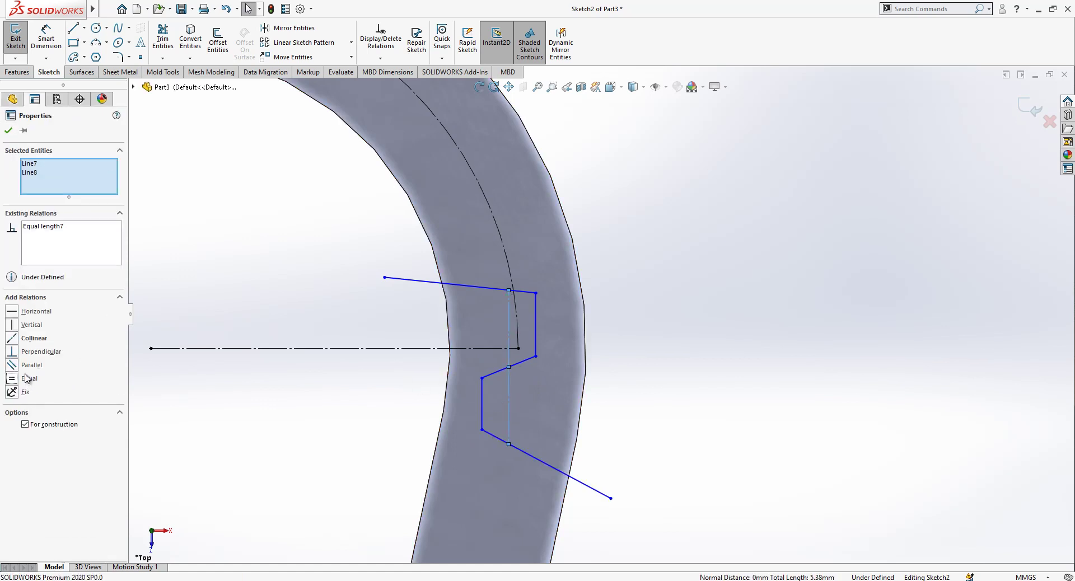
left_click(337, 307)
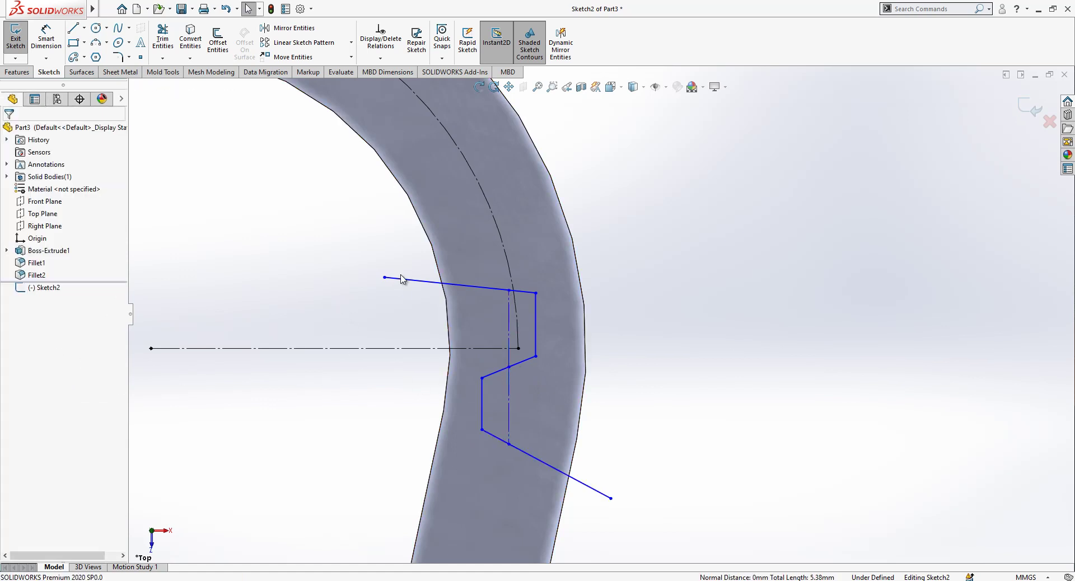
Step: Merge the zigzag's middle point onto the horizontal centreline's end point
left_click(47, 39)
key("Escape")
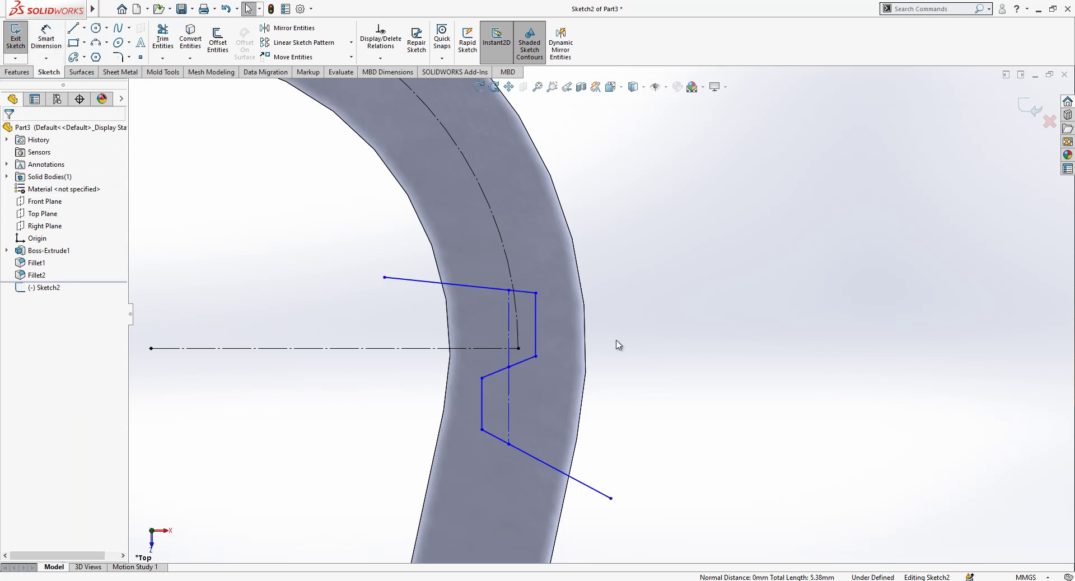
scroll(521, 369, "down", 2)
left_click(509, 363)
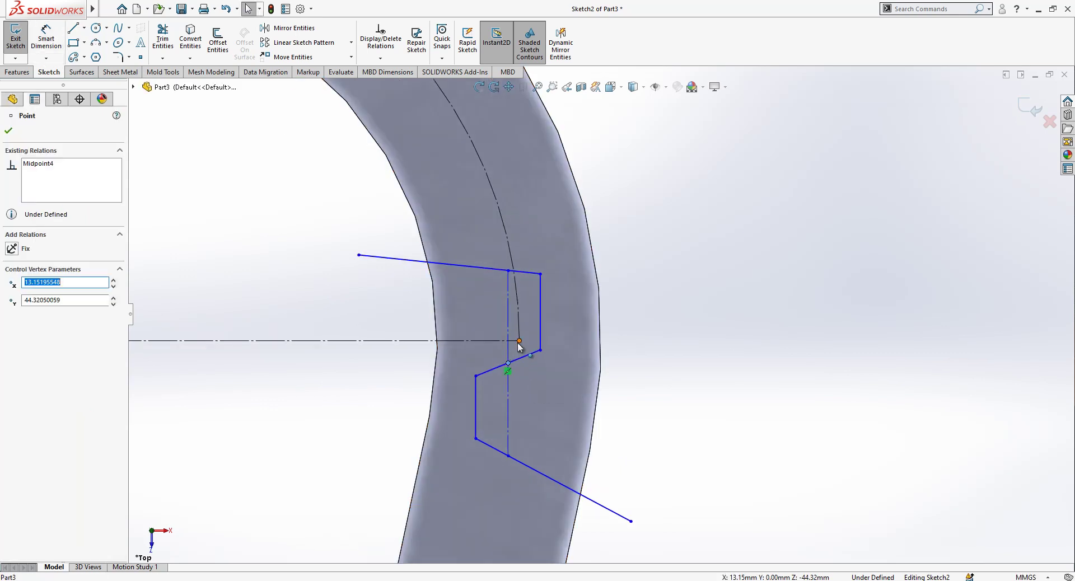
left_click(519, 341, "ctrl")
left_click(38, 355)
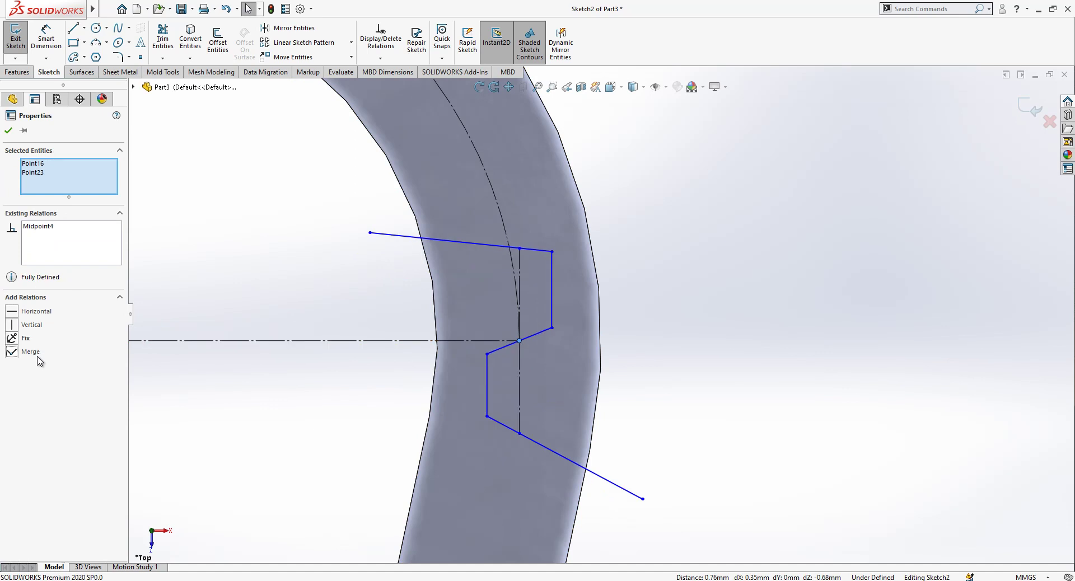
left_click(535, 266)
left_click(49, 39)
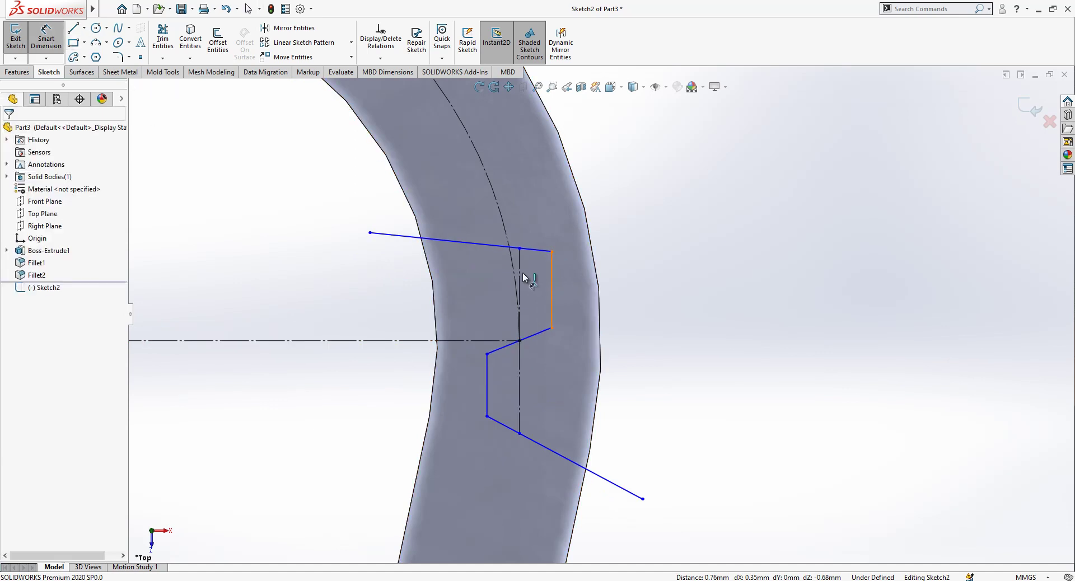
Step: Dimension the zigzag's vertical step at 1.75 mm and pull the outer line ends apart
left_click(709, 296)
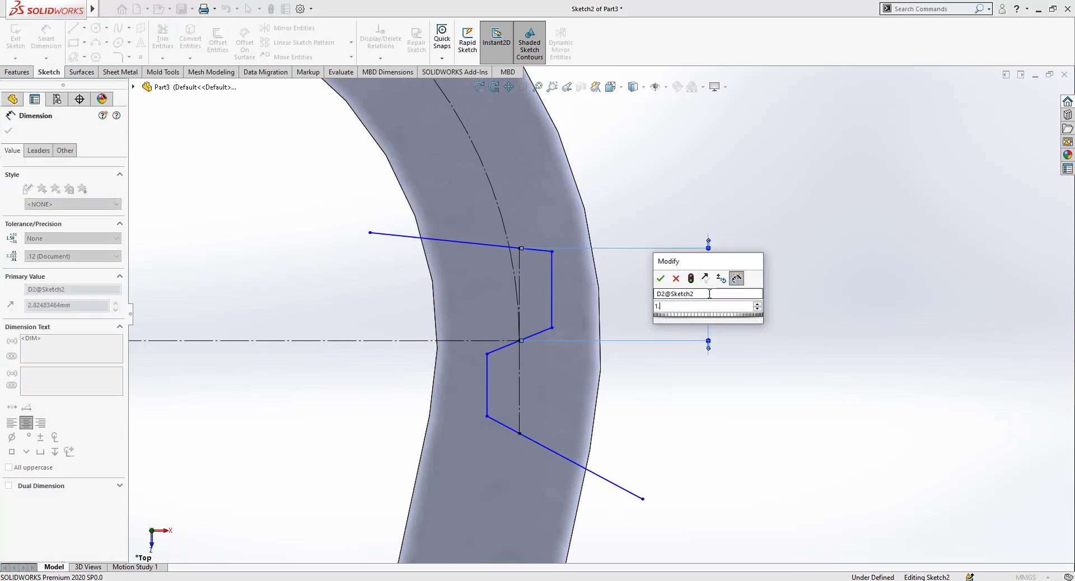
type("1.75")
key("Return")
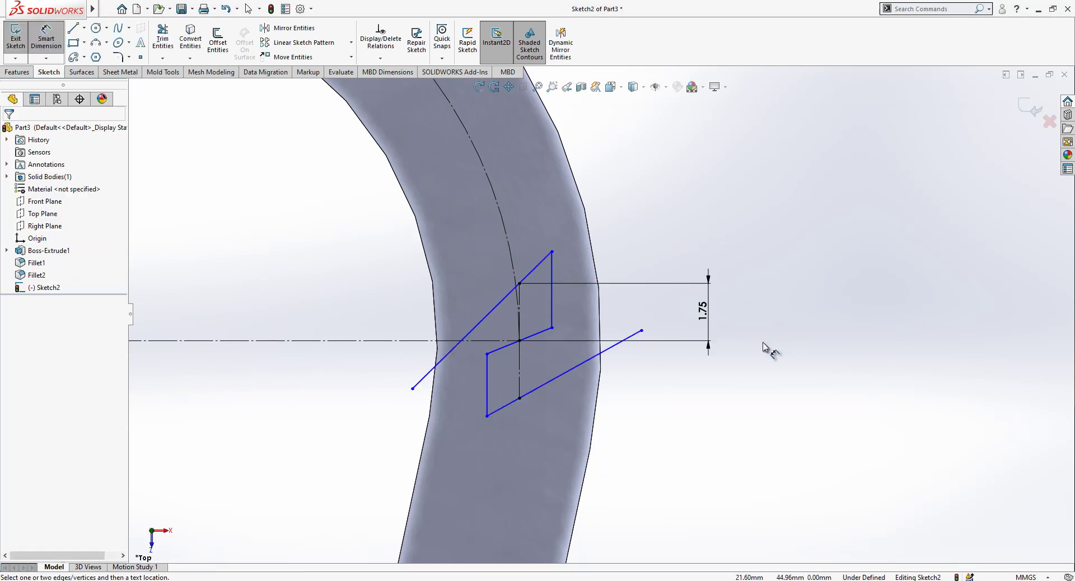
key("Escape")
left_click_drag(412, 392, 382, 247)
left_click_drag(643, 331, 639, 443)
Step: Constrain the upper outer slanted line at a 15° angle
left_click(616, 311)
scroll(614, 306, "down", 1)
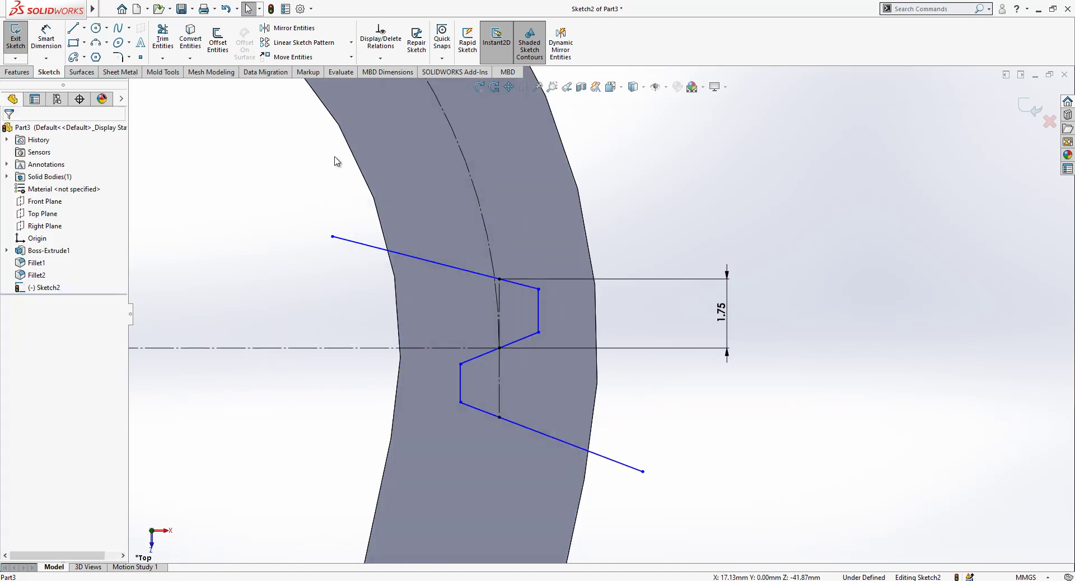
left_click(51, 48)
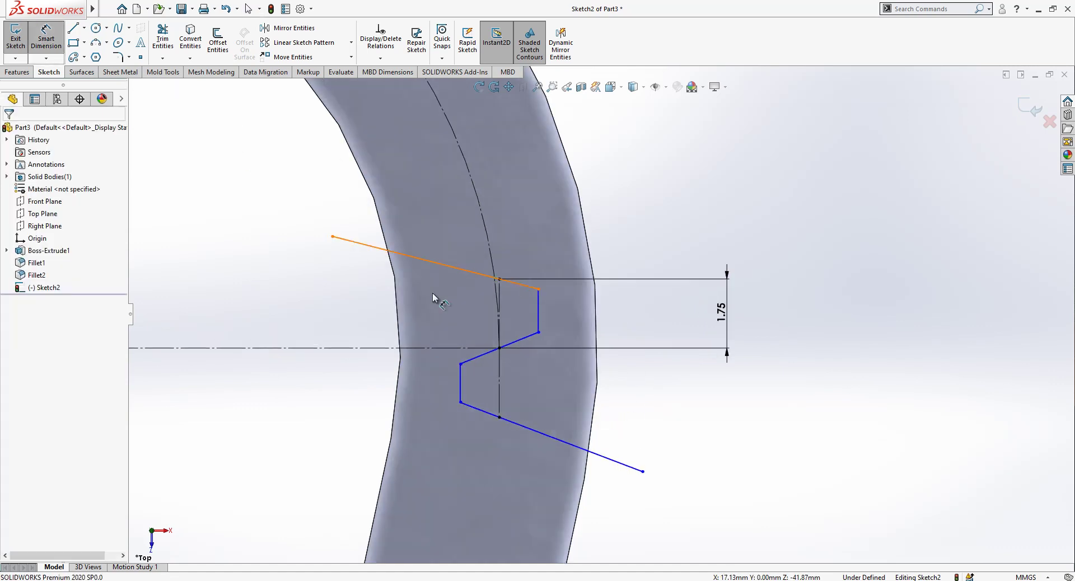
left_click(526, 328)
left_click(529, 285)
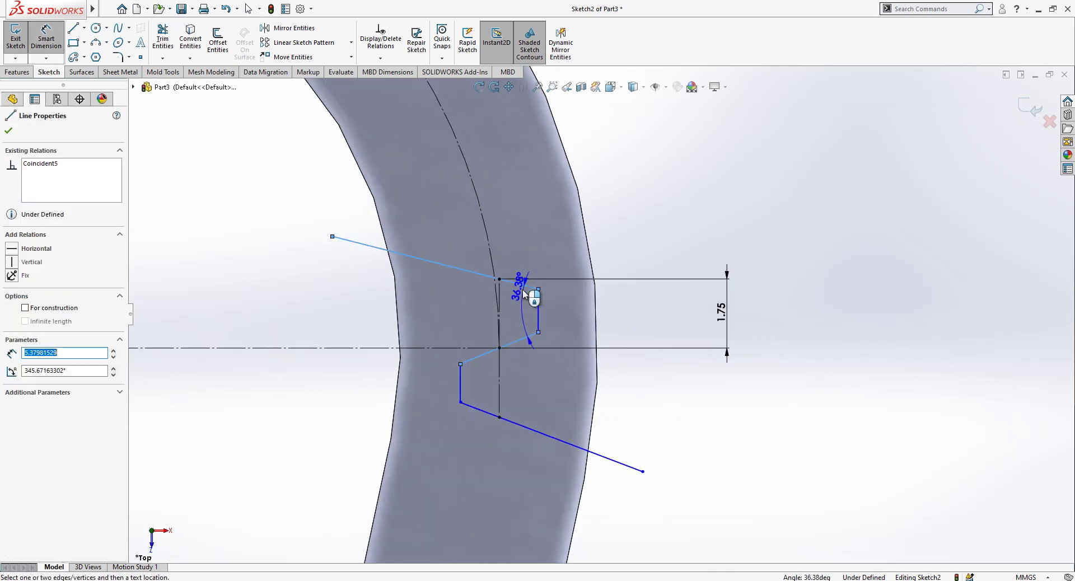
left_click(465, 303)
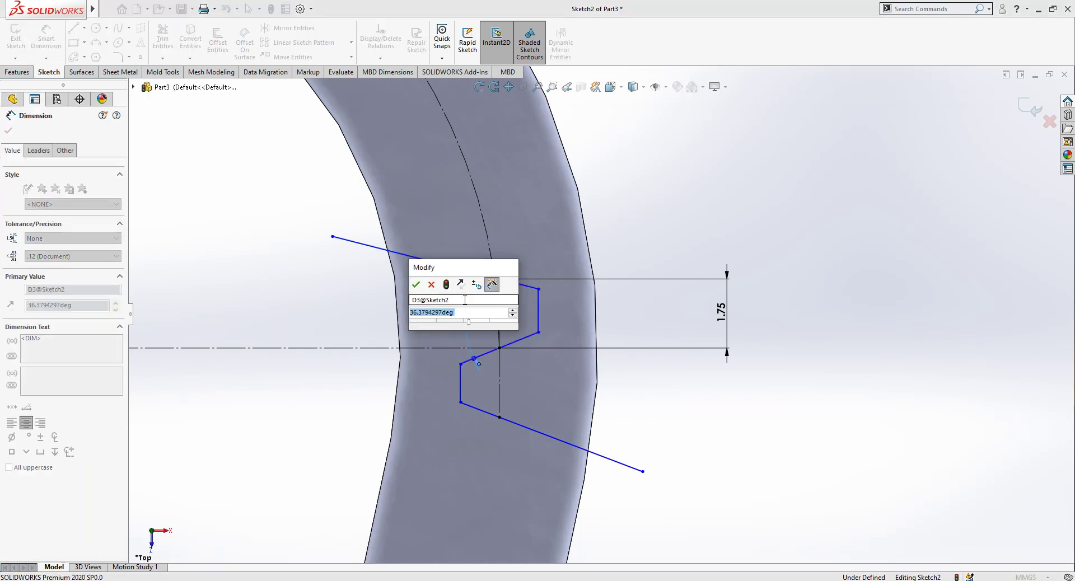
type("15")
key("Return")
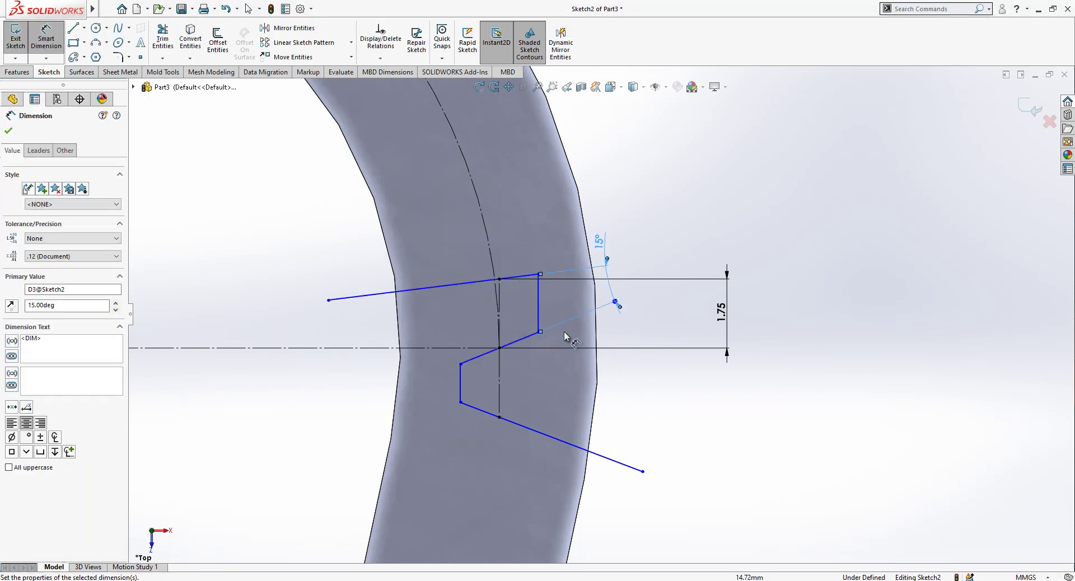
Step: Constrain the lower outer slanted line at 15° and drag its endpoint to re-solve
left_click(515, 426)
left_click(476, 358)
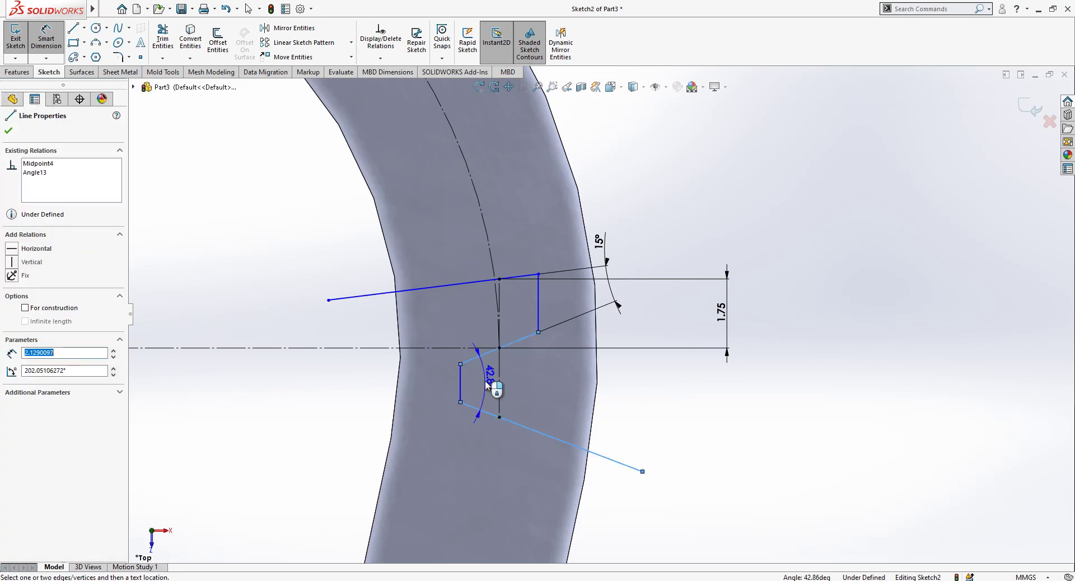
left_click(486, 386)
type("15")
key("Return")
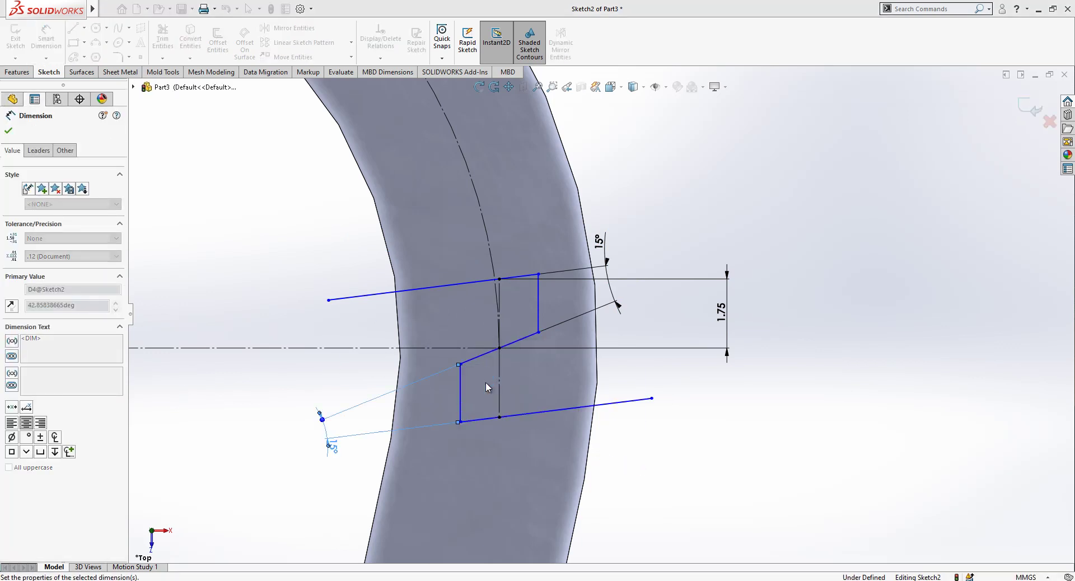
key("Escape")
left_click_drag(652, 399, 651, 440)
Step: Draw a short horizontal line from the centre line to the lower vertical step
left_click(818, 310)
key("l")
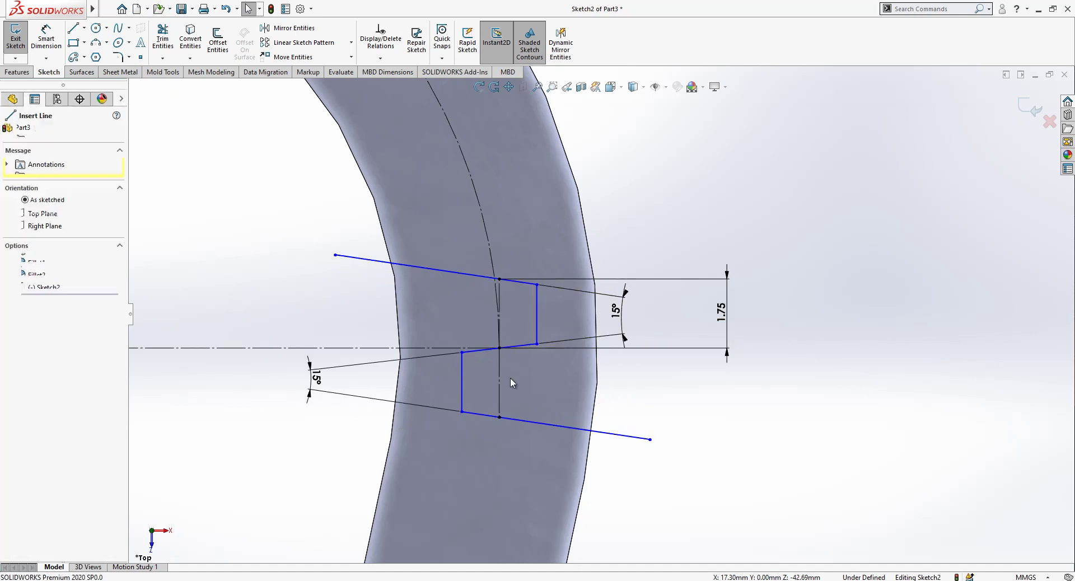
scroll(492, 392, "up", 3)
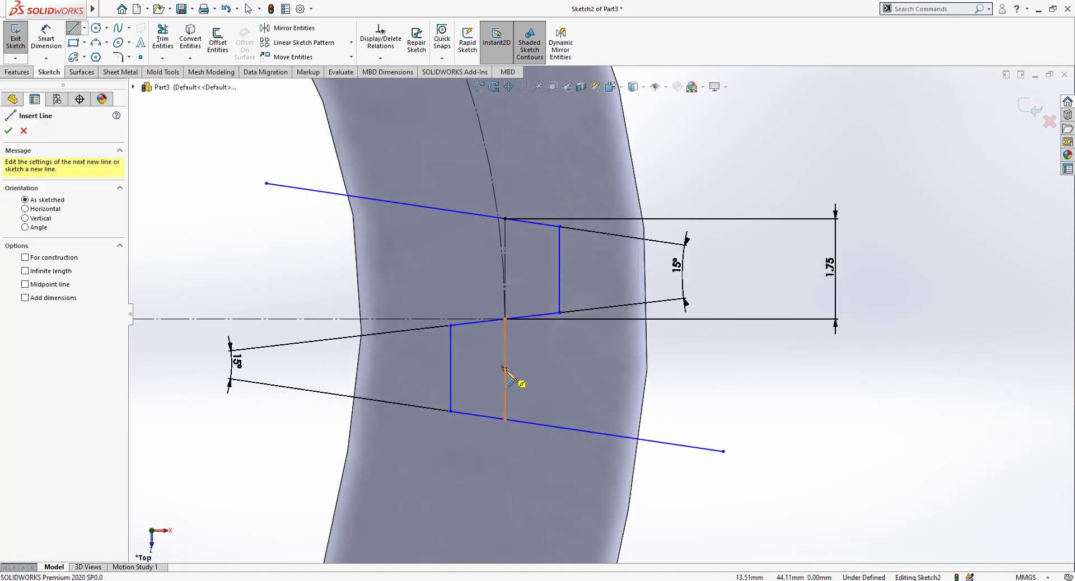
left_click_drag(504, 369, 451, 370)
key("Escape")
left_click(477, 370)
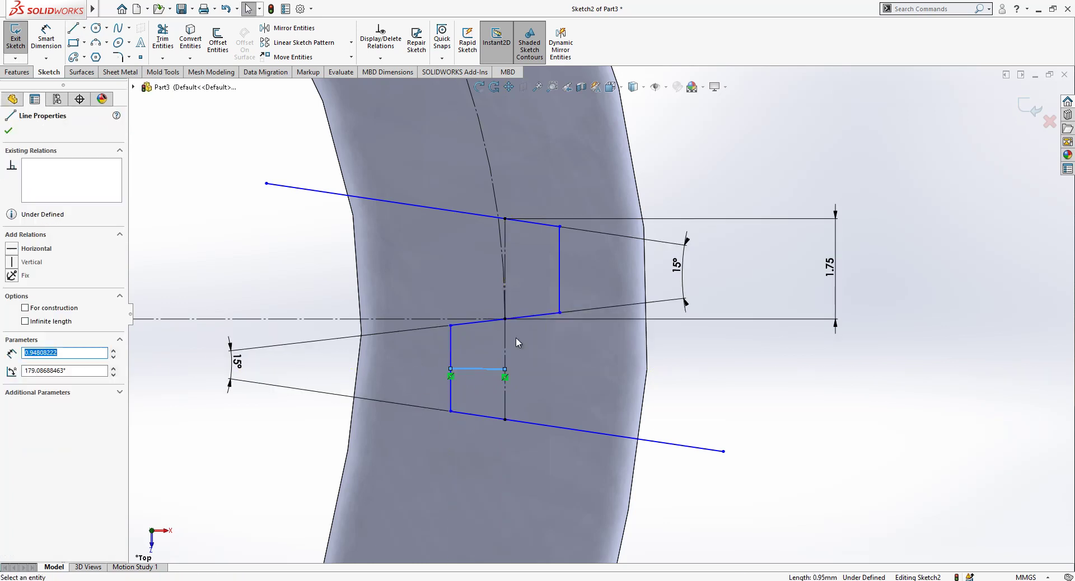
key("Escape")
left_click(488, 370)
left_click(521, 315)
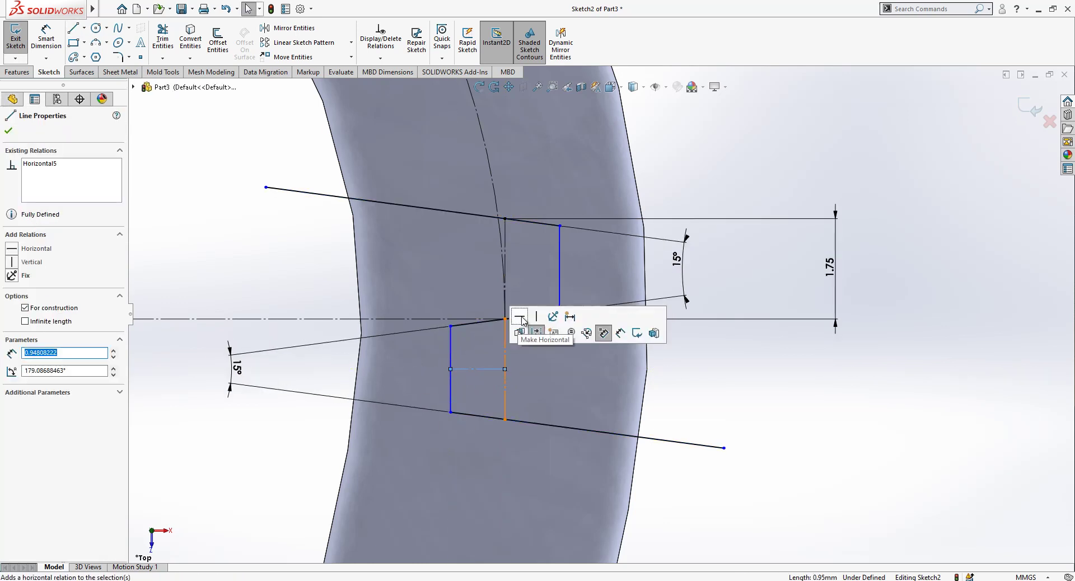
key("Escape")
Step: Add a construction line from the centre line to the upper vertical step
key("l")
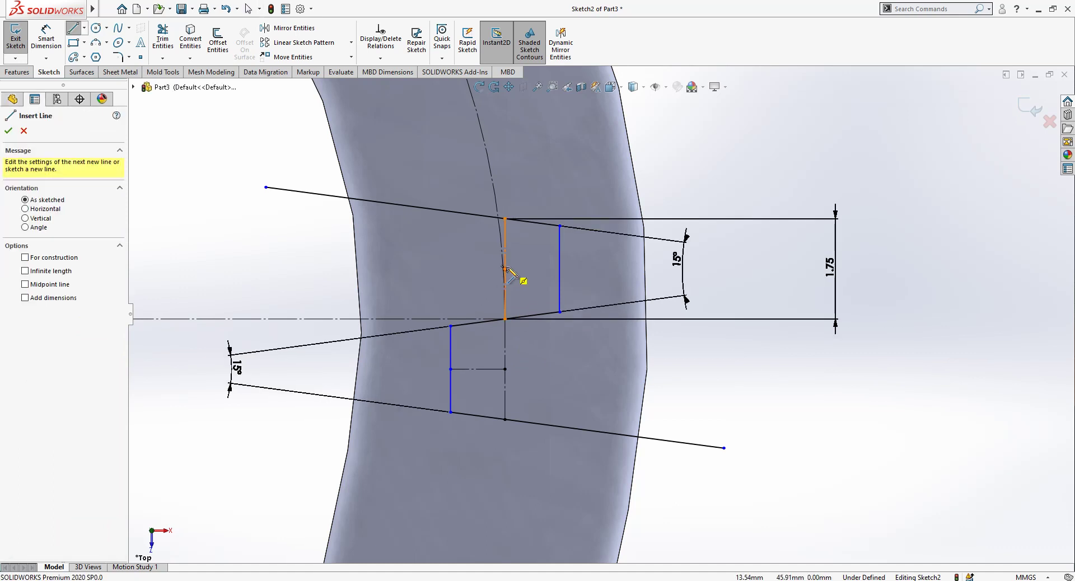
left_click(505, 269)
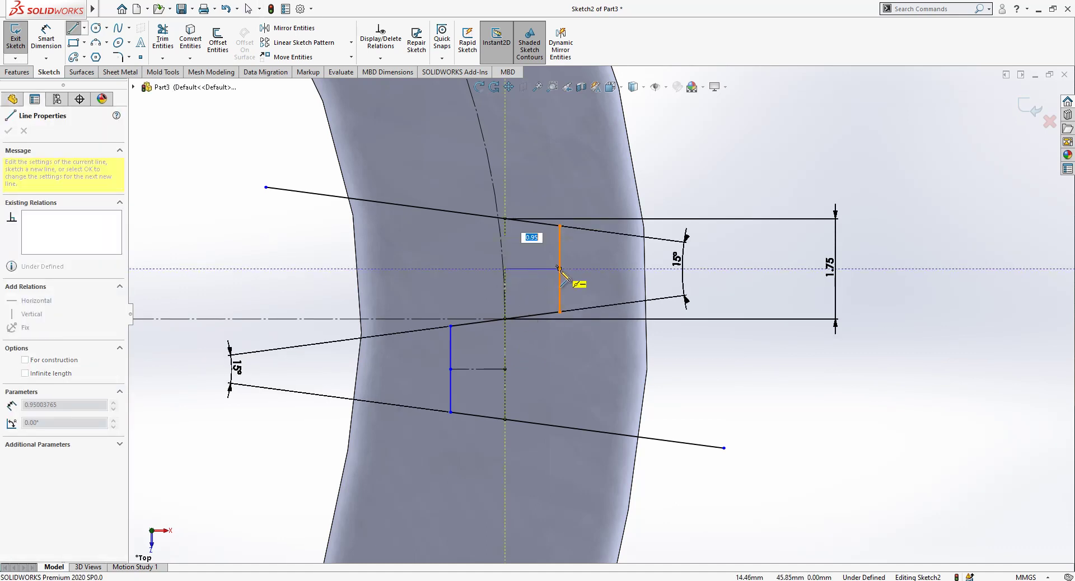
left_click(559, 269)
key("Escape")
left_click(540, 270)
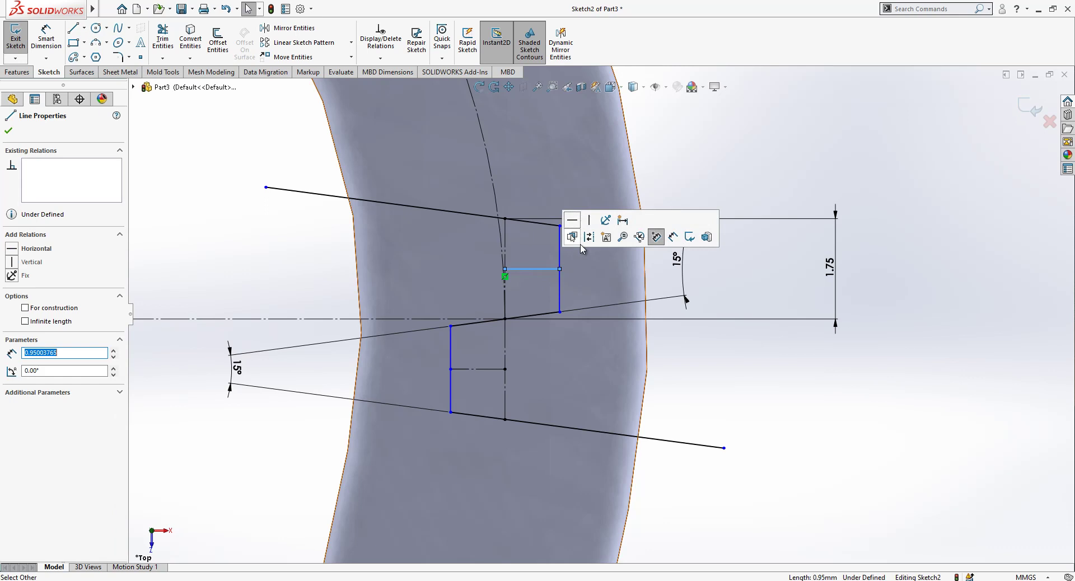
left_click(589, 237)
scroll(574, 275, "up", 2)
Step: Set the upper step's horizontal width to 1.50 mm with a Smart Dimension
left_click(47, 38)
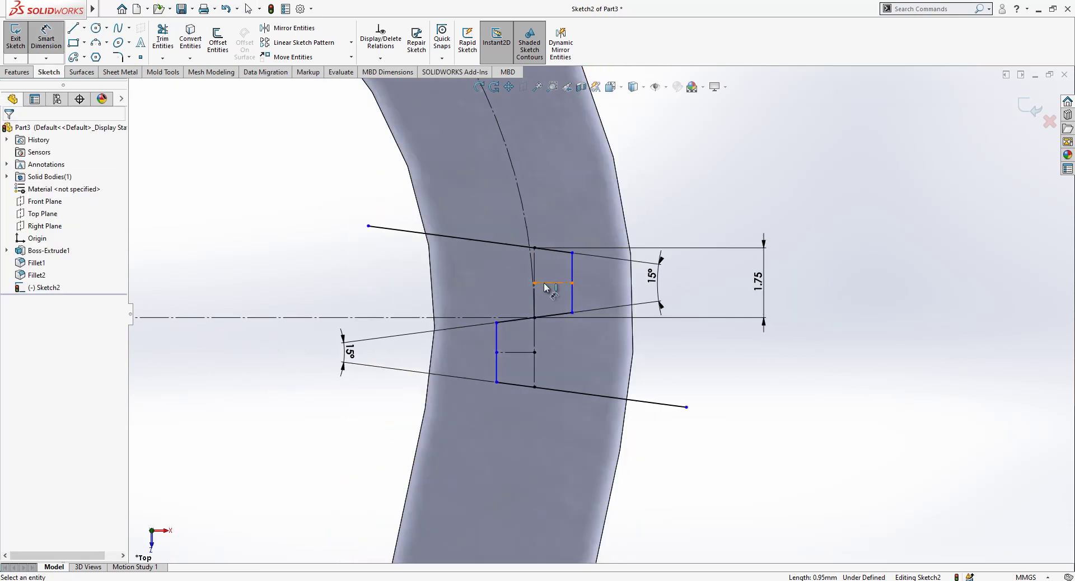
left_click(534, 263)
left_click(572, 269)
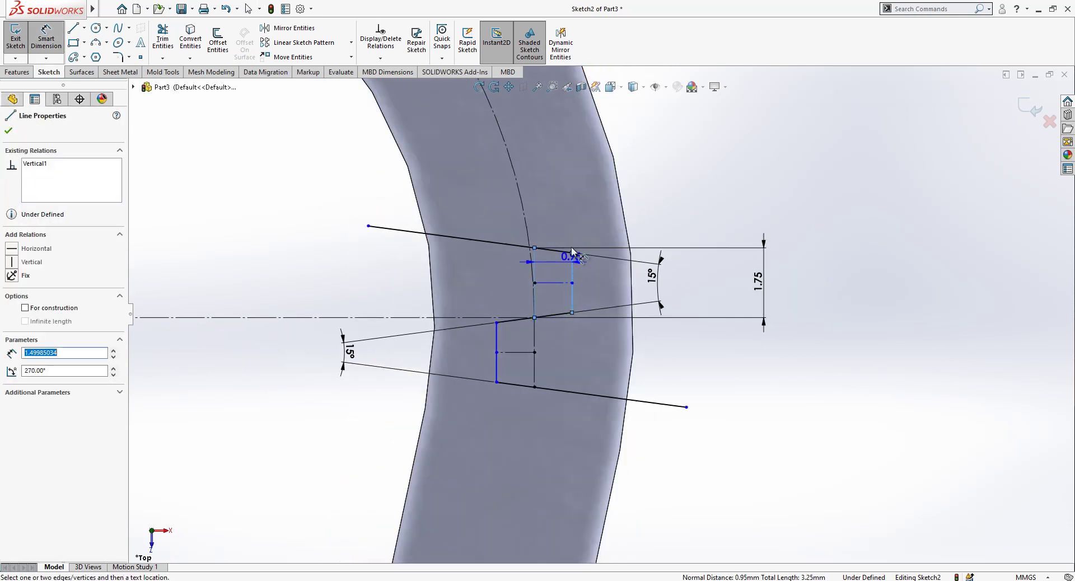
left_click(569, 200)
type("1.5")
key("Return")
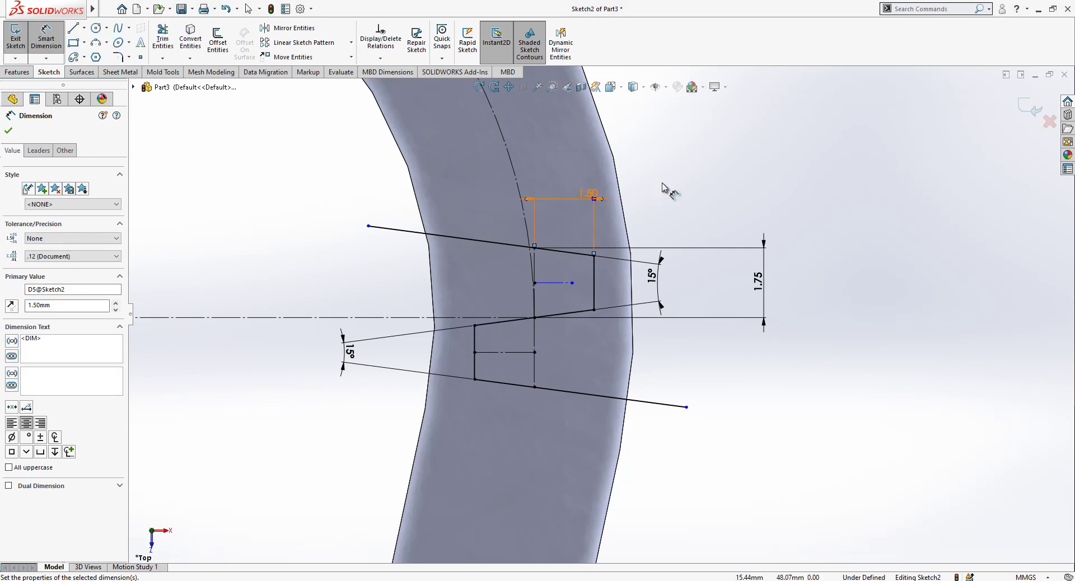
left_click(667, 191)
scroll(695, 263, "up", 2)
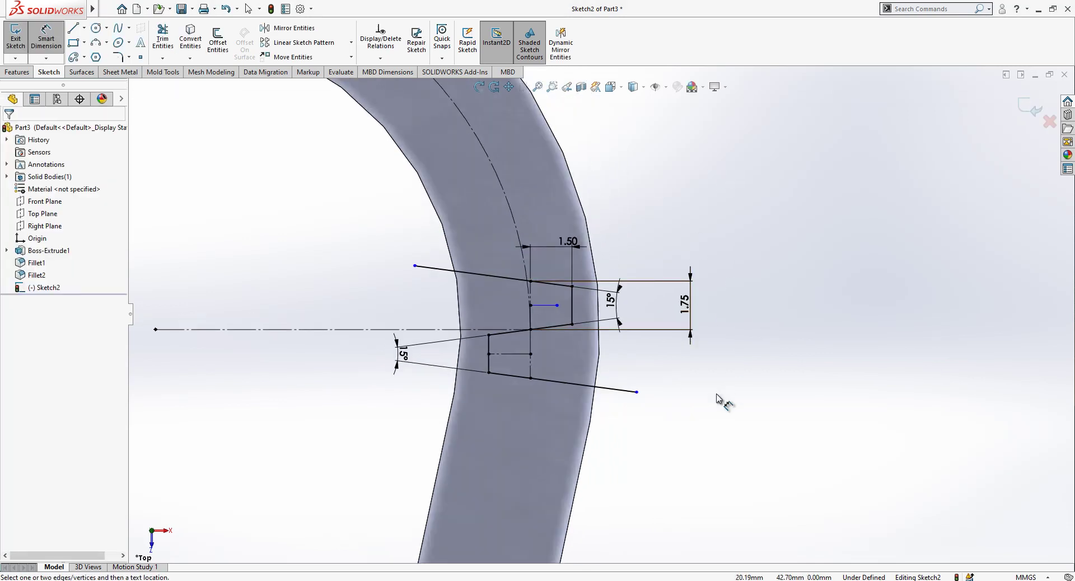
Step: Create Sketch3 on the Top Plane as a converted copy of Sketch2's zigzag lines
left_click(1025, 114)
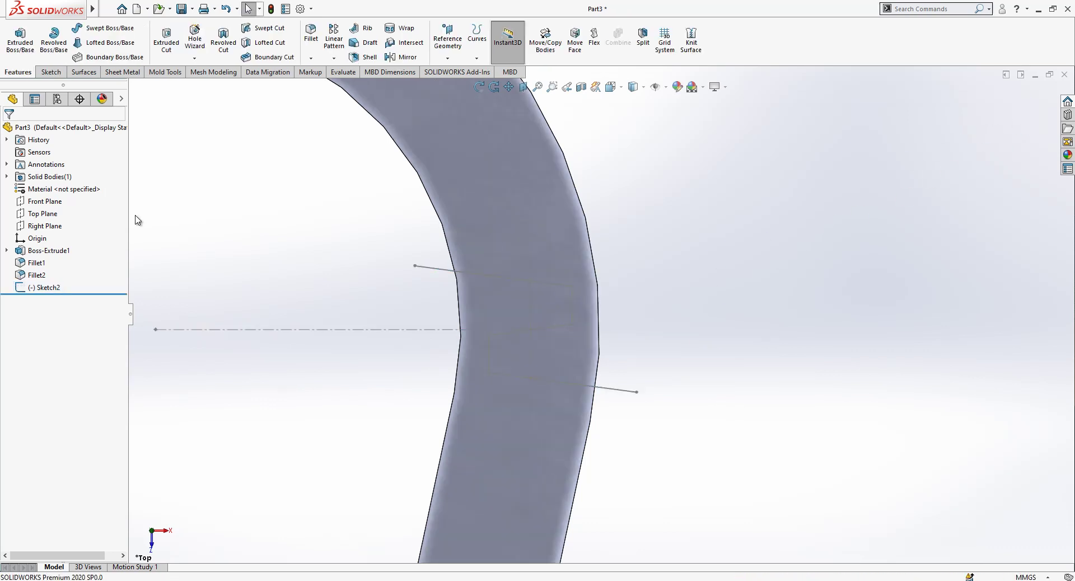
left_click(42, 213)
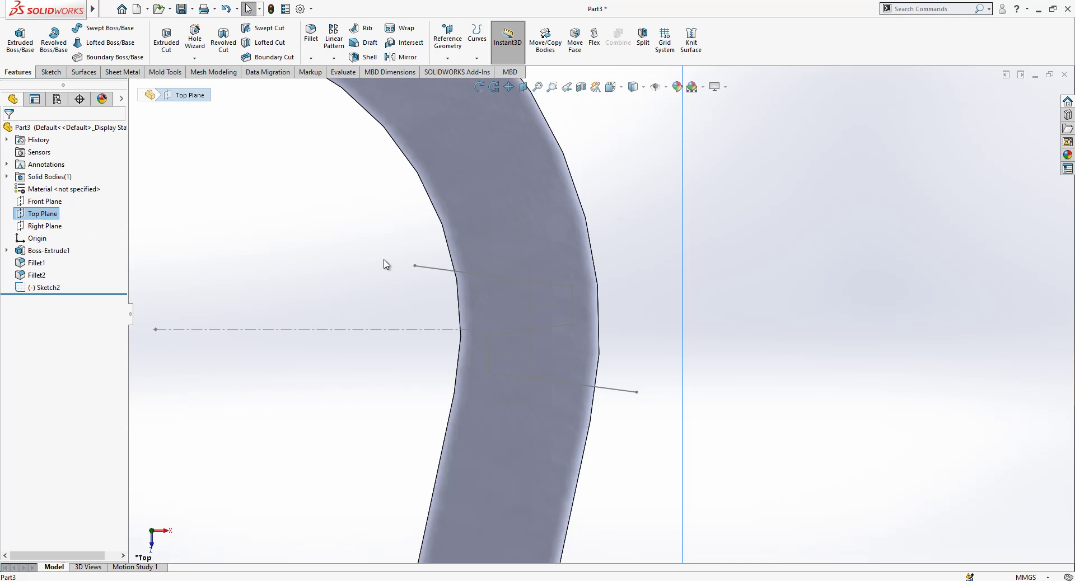
scroll(537, 257, "up", 4)
scroll(616, 291, "down", 3)
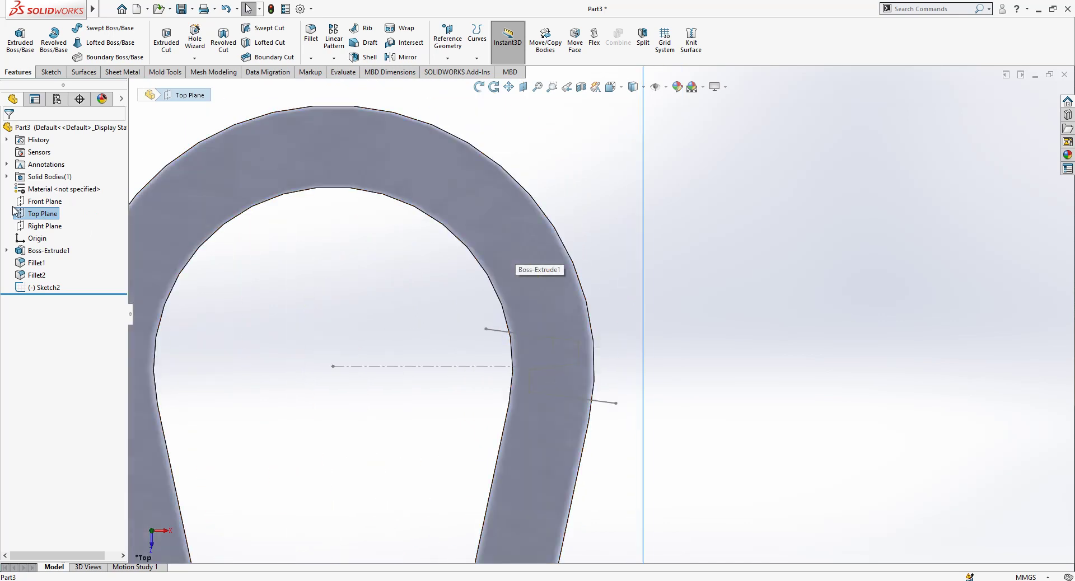
right_click(32, 218)
left_click(44, 195)
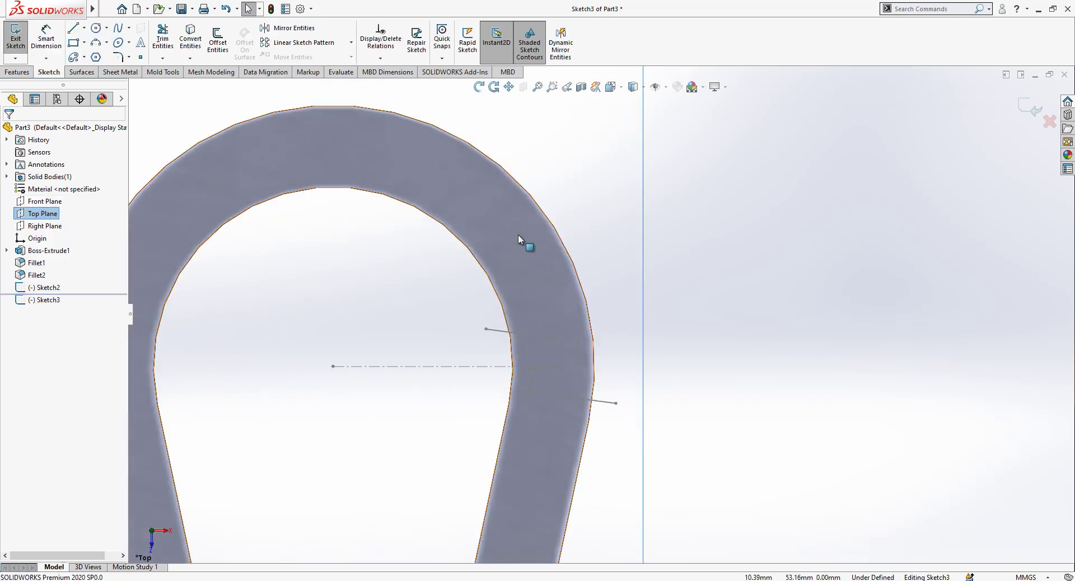
left_click(49, 287)
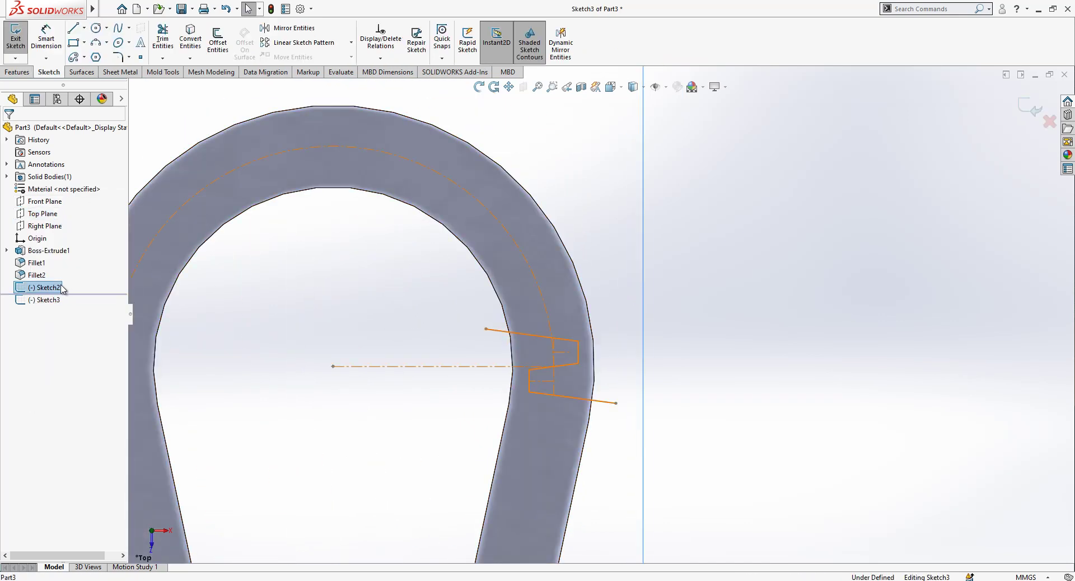
left_click(204, 51)
scroll(574, 330, "down", 4)
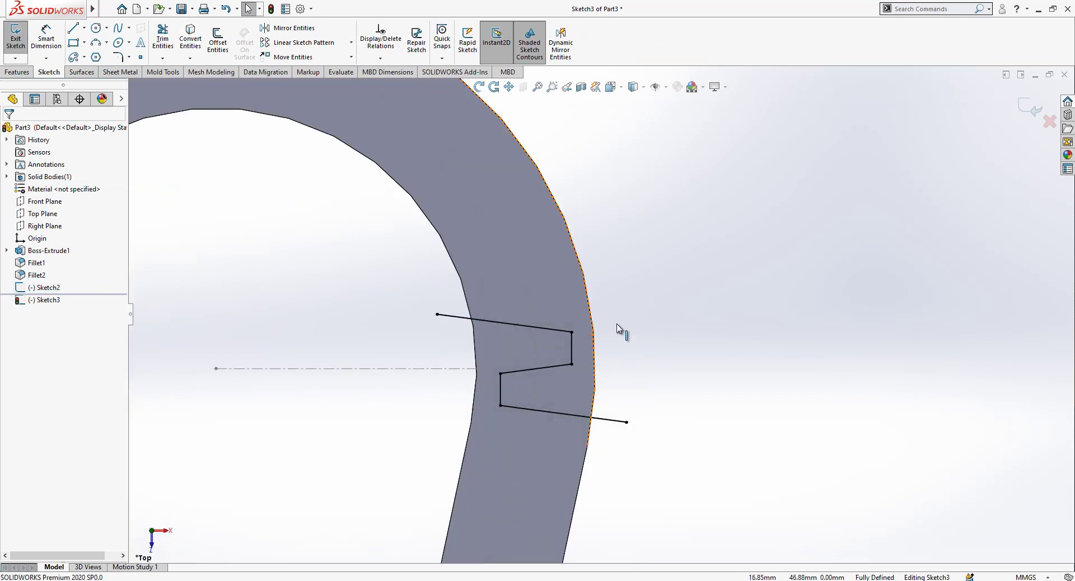
left_click(552, 365)
scroll(551, 365, "up", 2)
key("Escape")
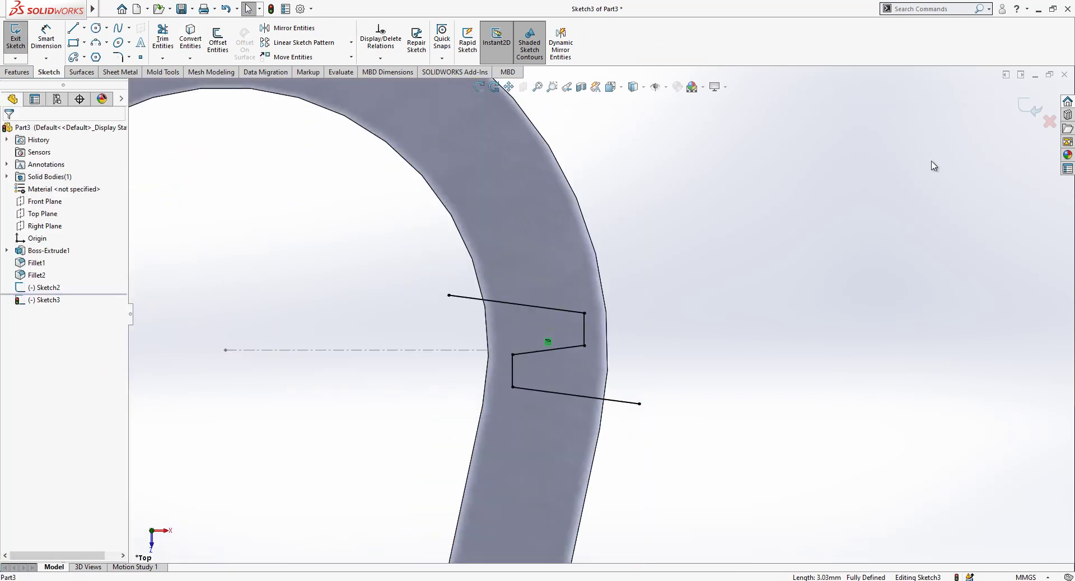
left_click(1034, 106)
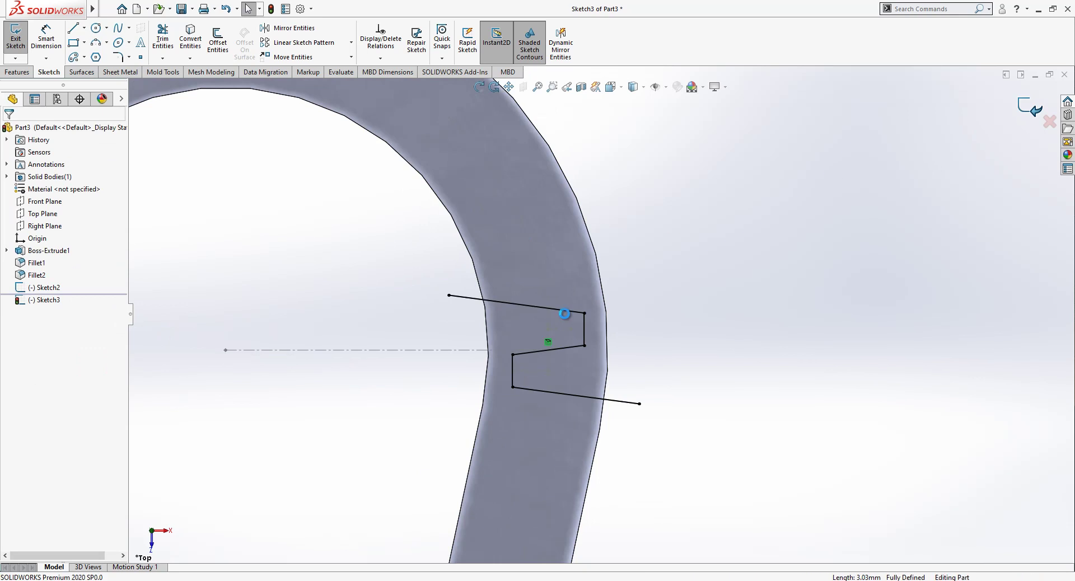
Step: Change Sketch2's 1.50 step width dimension to 0.75
left_click(42, 289)
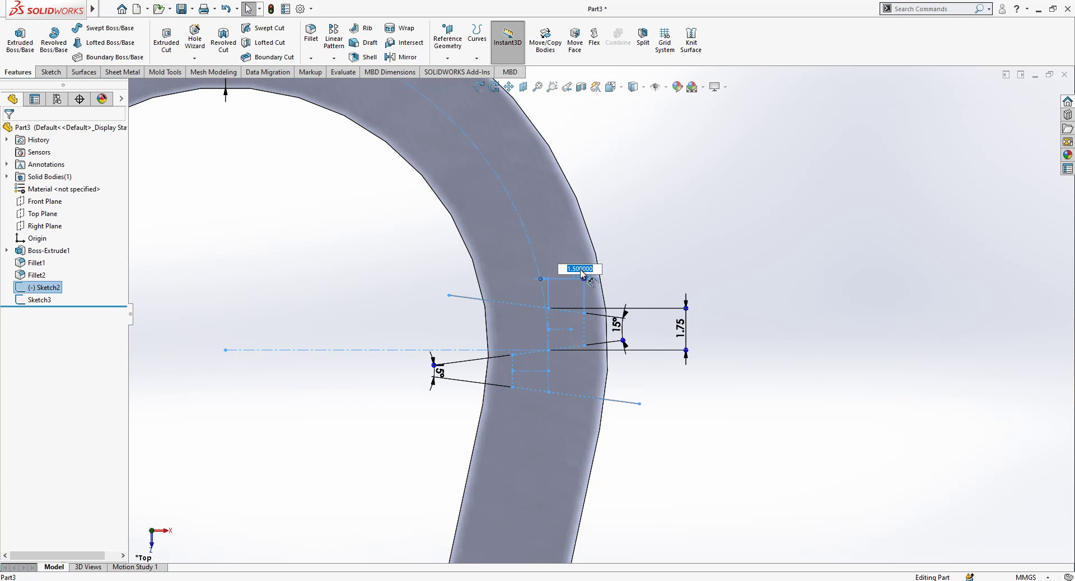
type(".75")
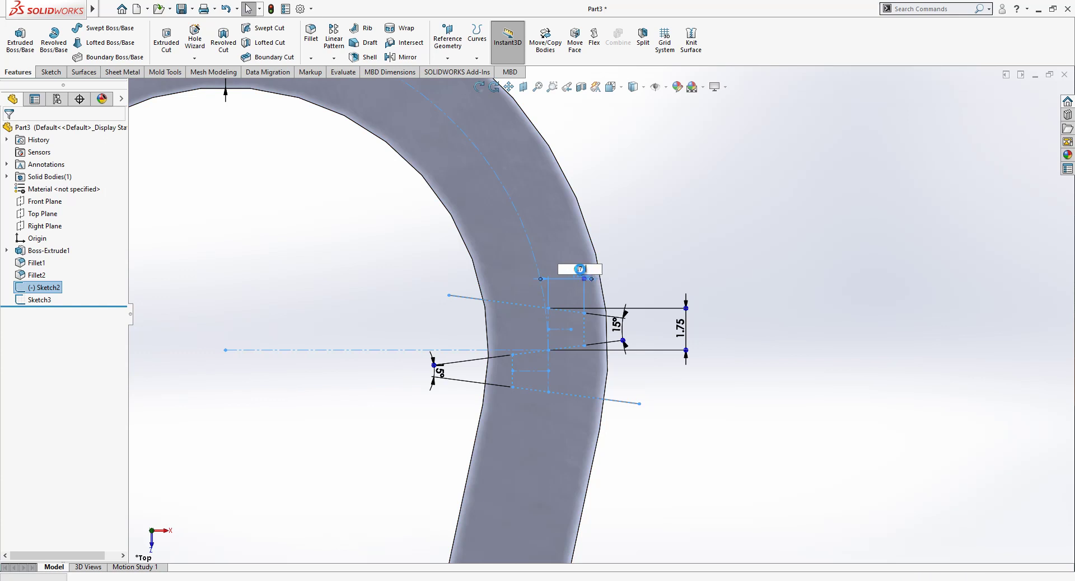
key("Return")
left_click(710, 381)
scroll(538, 357, "down", 2)
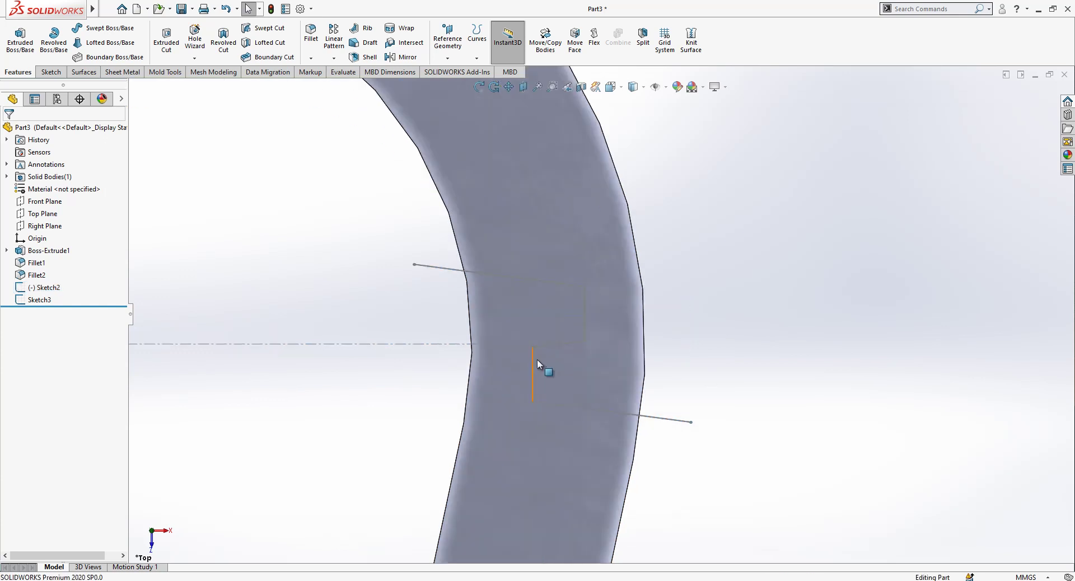
Step: Offset Sketch3's zigzag lines 0.05 mm bi-directionally with capped ends, originals as construction
left_click(39, 299)
left_click(37, 267)
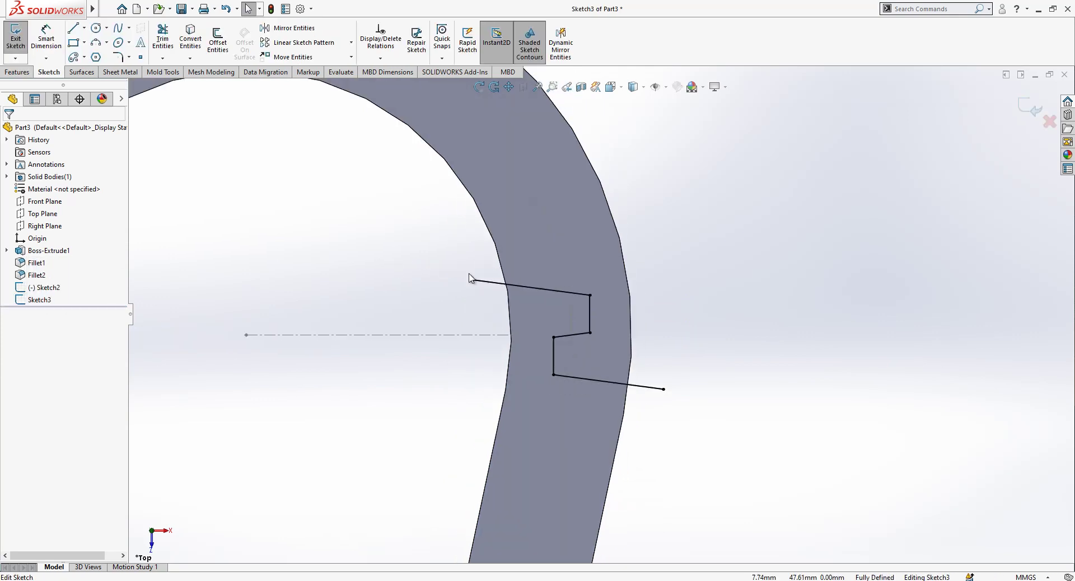
left_click_drag(752, 247, 496, 405)
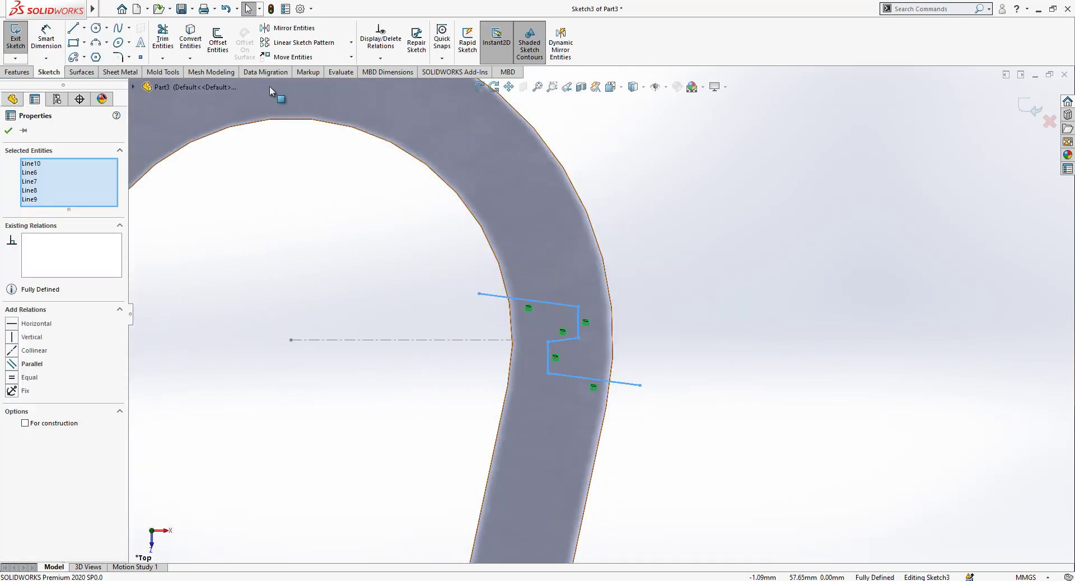
left_click(218, 42)
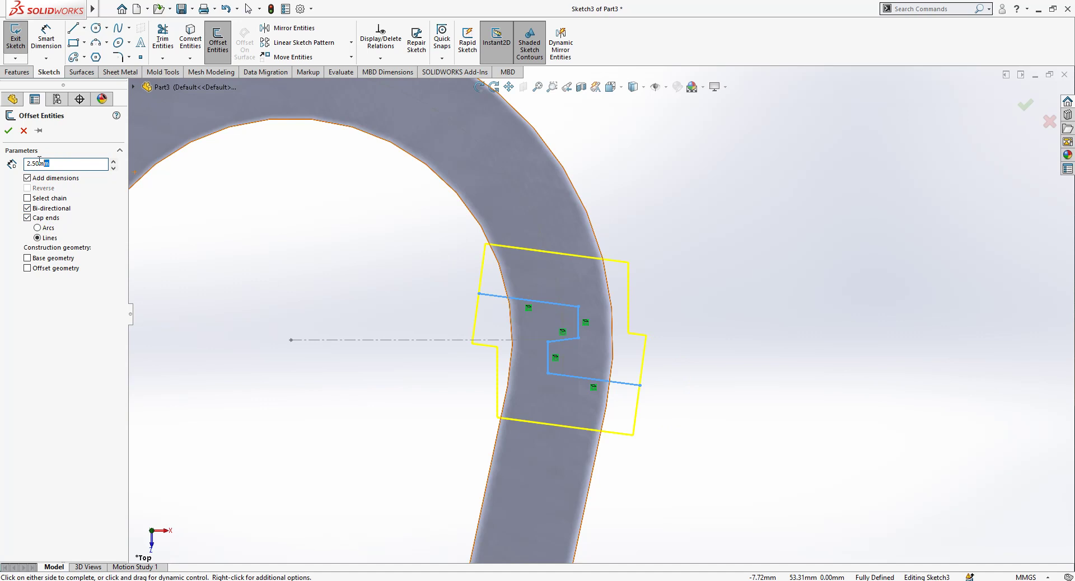
type("0.05")
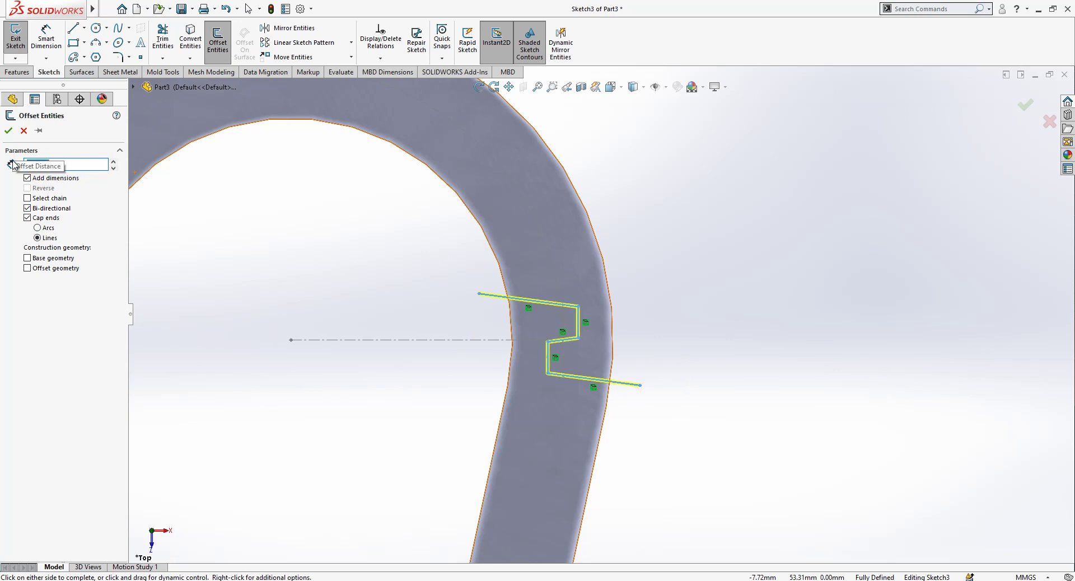
scroll(554, 308, "up", 5)
scroll(625, 293, "up", 5)
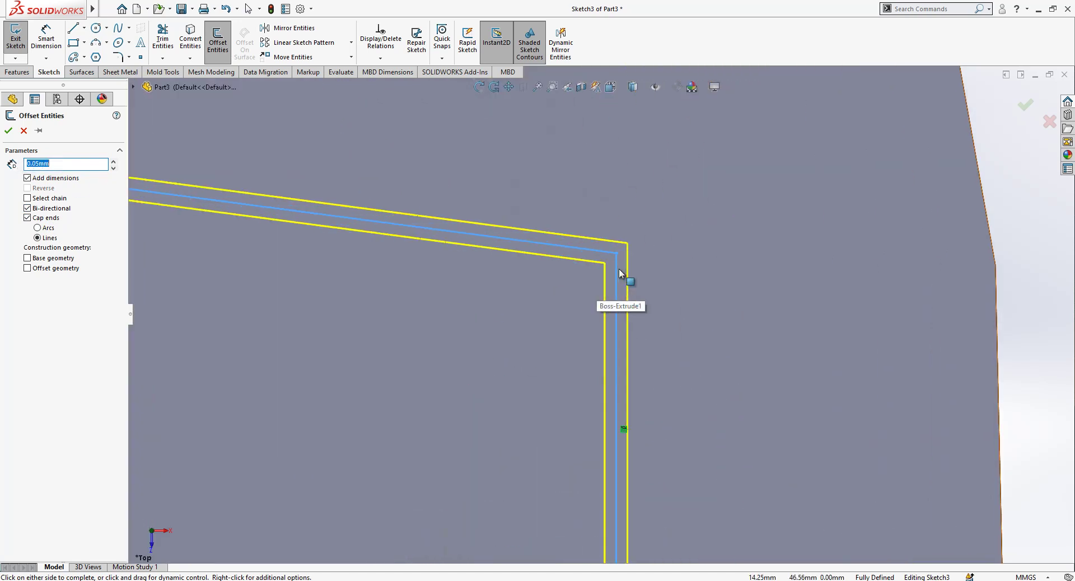
left_click(63, 258)
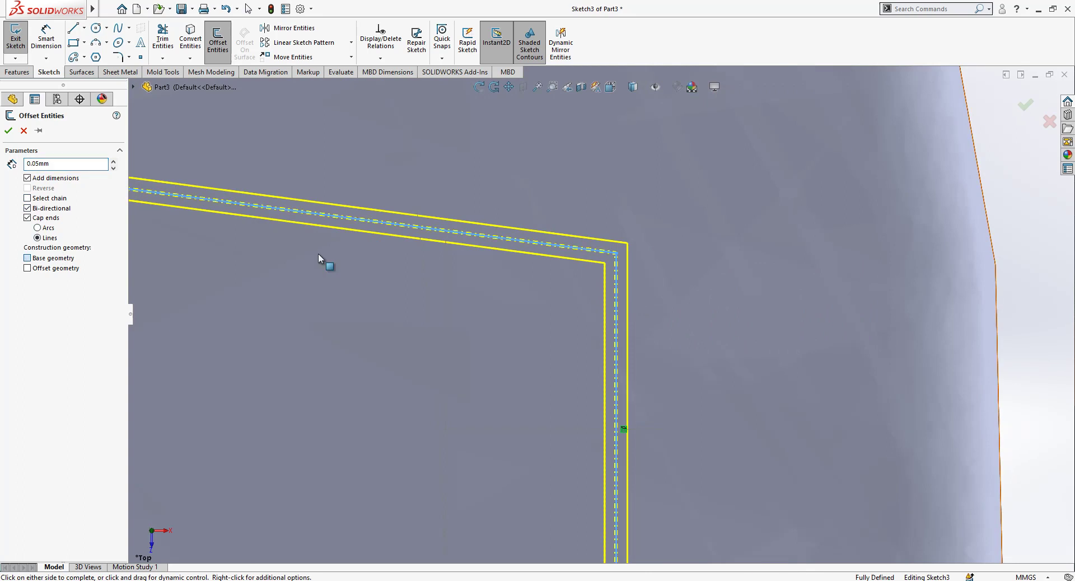
scroll(619, 249, "down", 2)
scroll(620, 248, "down", 5)
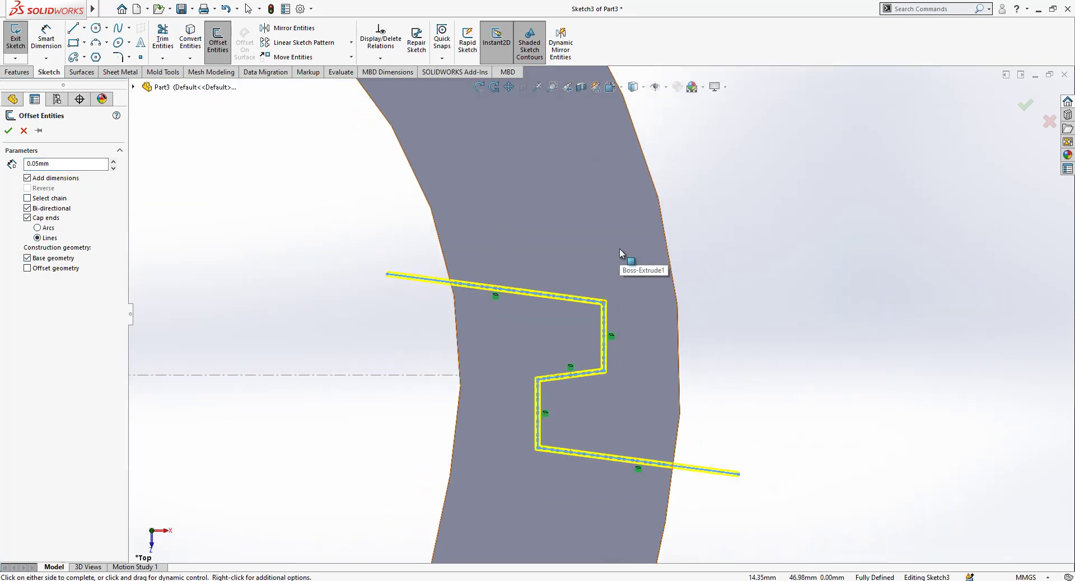
scroll(505, 285, "up", 4)
scroll(463, 291, "up", 2)
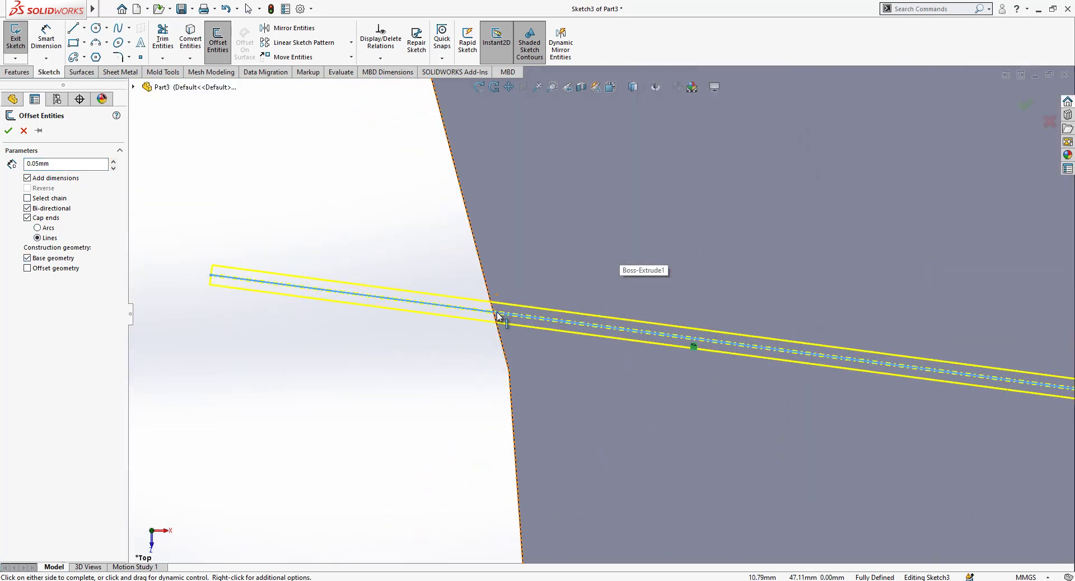
left_click(8, 131)
scroll(482, 259, "down", 6)
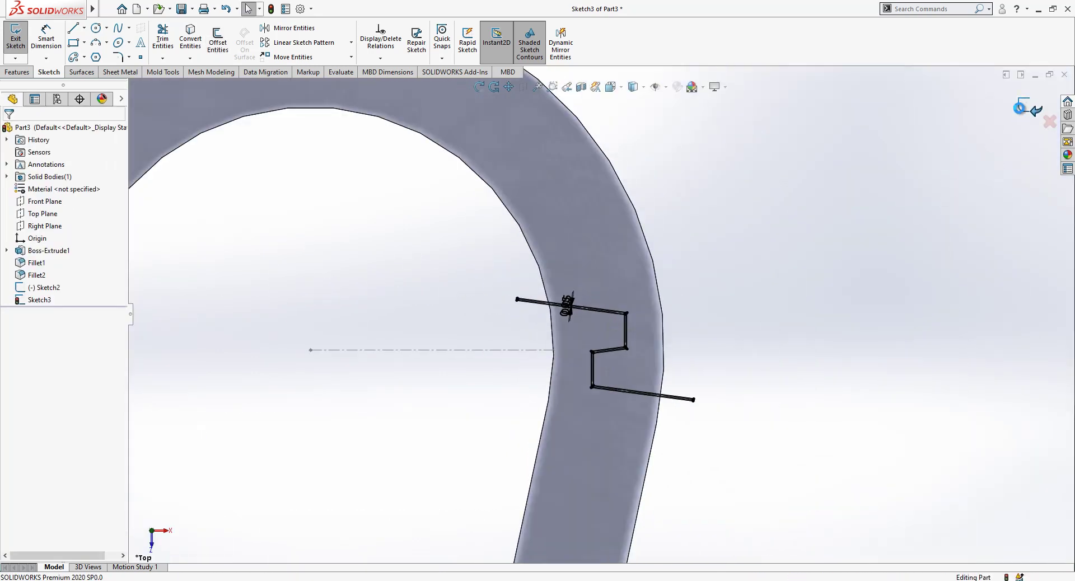
Step: Cut Sketch3's slot profile Through All in both directions as Cut-Extrude1
left_click(1024, 107)
left_click(40, 301)
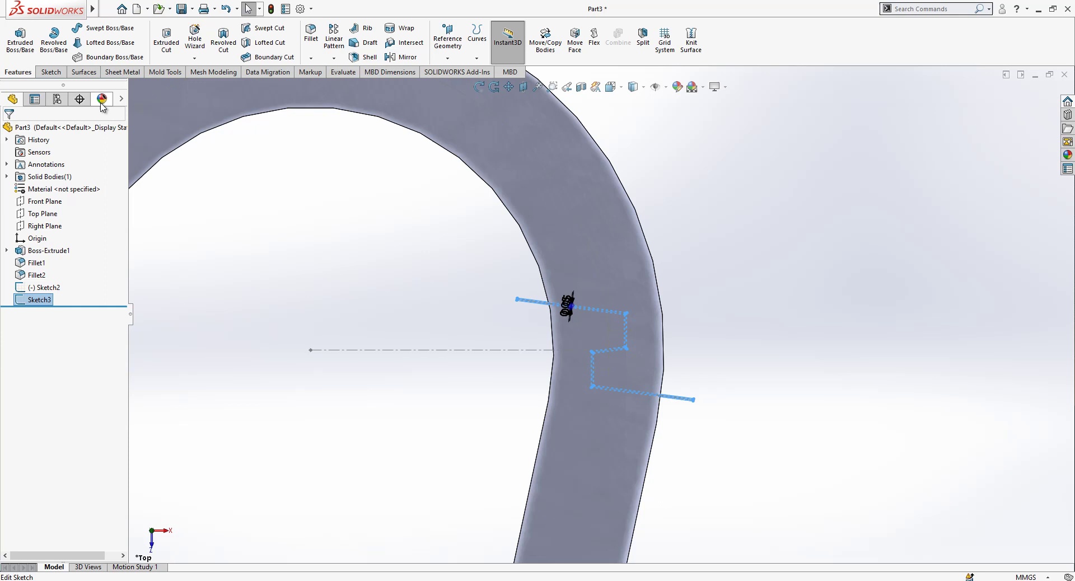
left_click(167, 39)
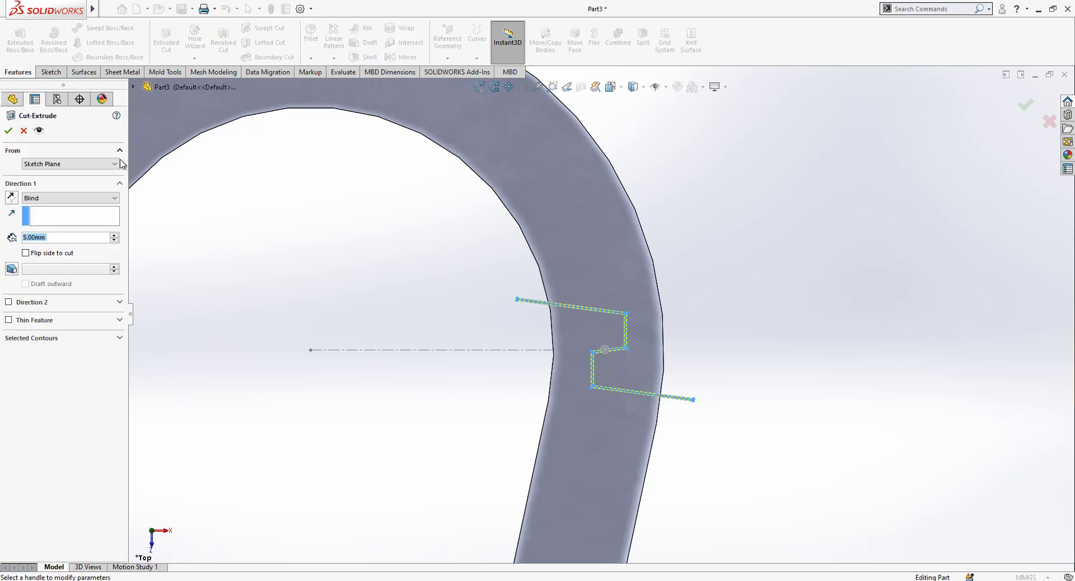
left_click(76, 199)
left_click(73, 223)
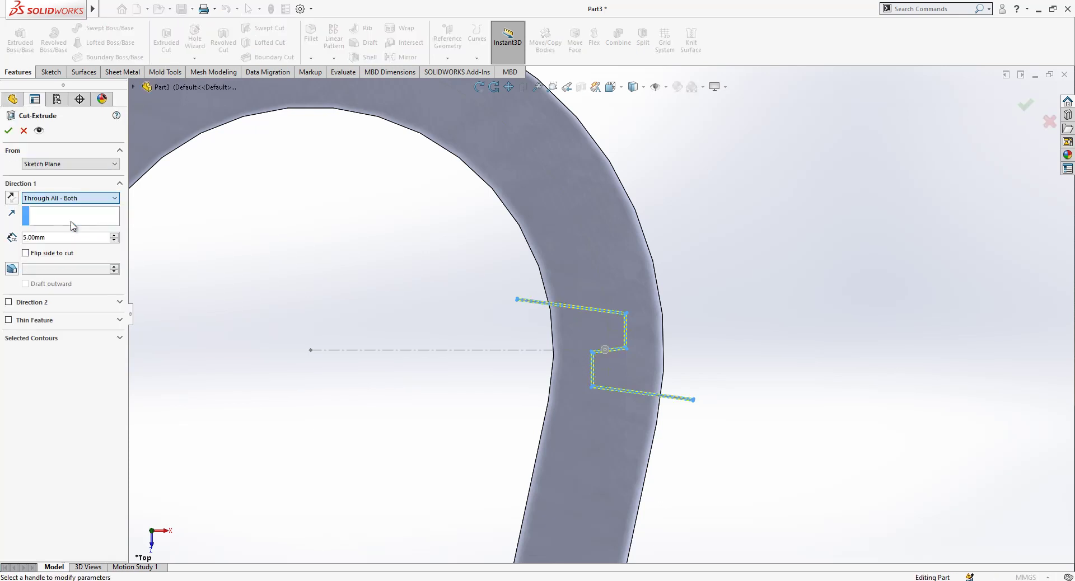
left_click(8, 130)
Step: Hide the leftover Sketch2 lines
scroll(608, 308, "up", 4)
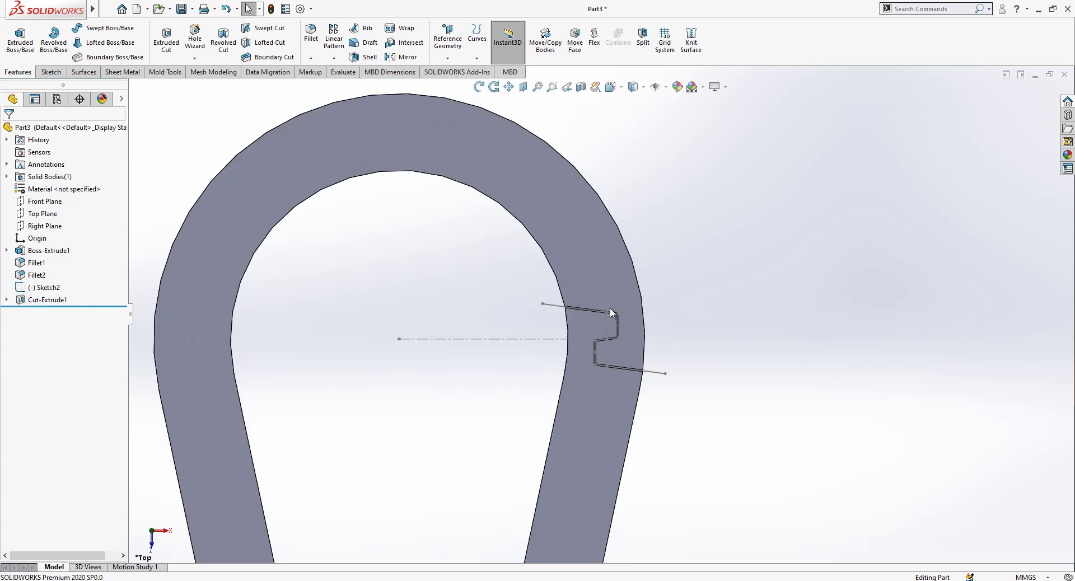
scroll(622, 327, "down", 7)
left_click(676, 404)
left_click(723, 365)
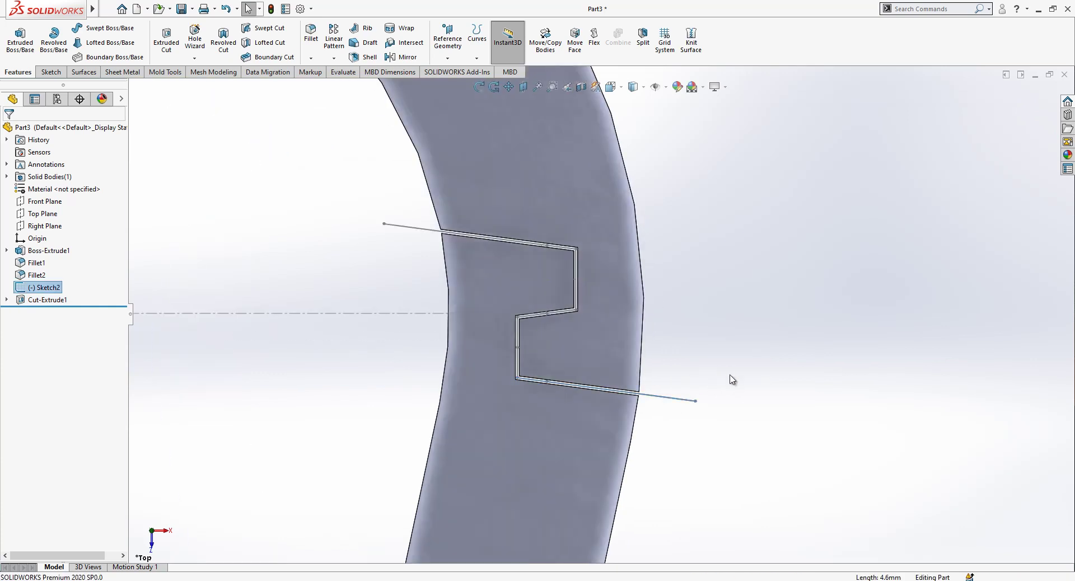
scroll(656, 328, "up", 3)
scroll(652, 331, "up", 3)
scroll(632, 365, "down", 2)
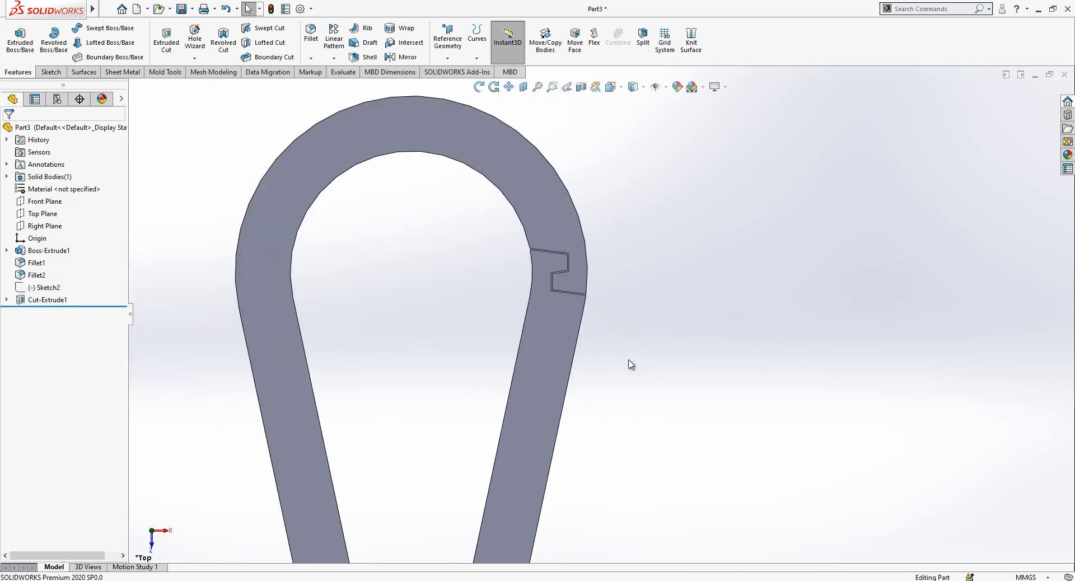
scroll(586, 314, "down", 4)
scroll(583, 304, "up", 5)
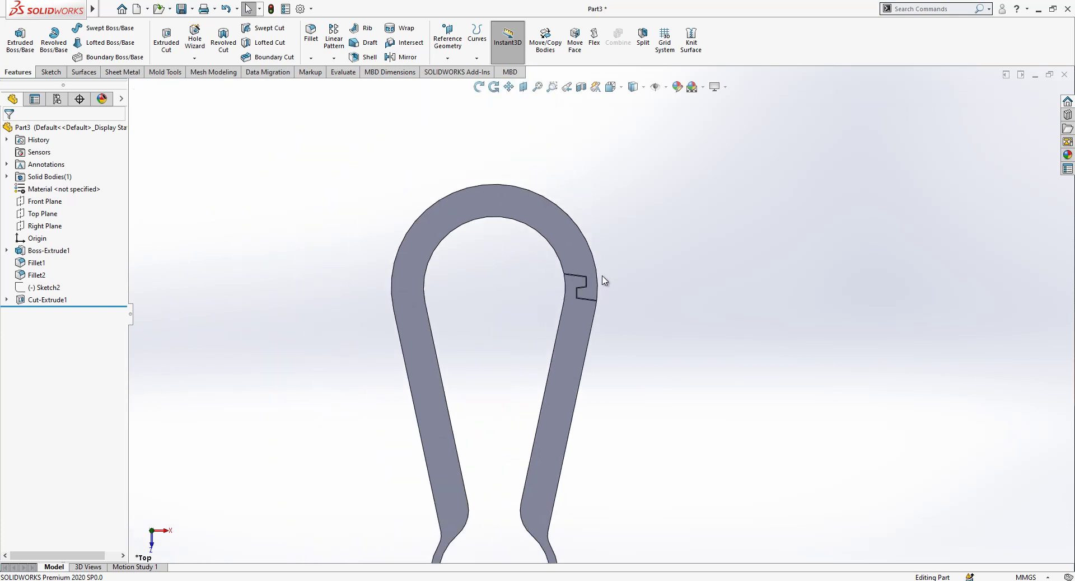
scroll(564, 359, "down", 2)
scroll(562, 358, "up", 3)
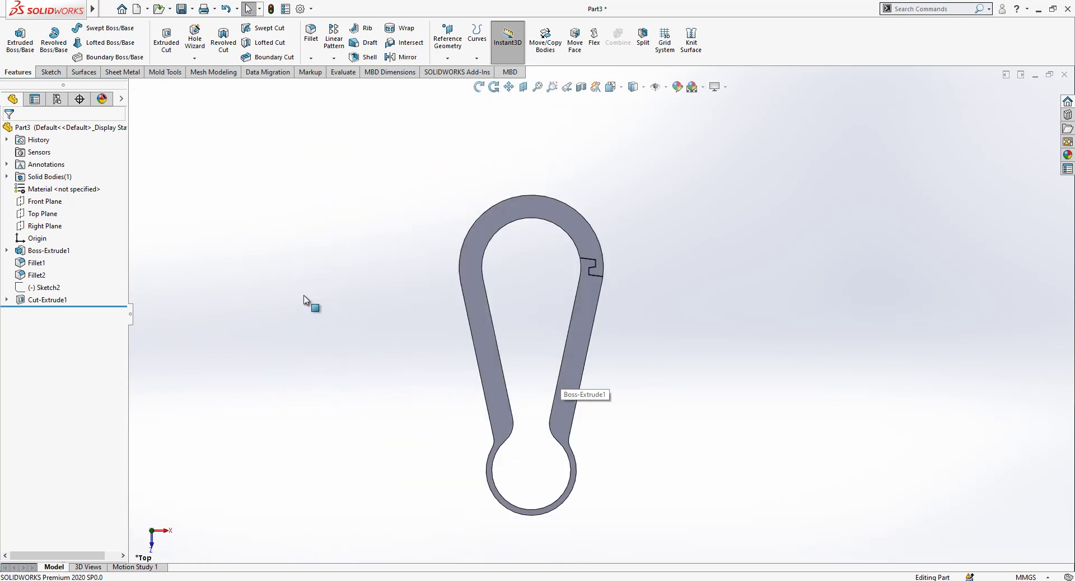
Step: On a Top Plane sketch, draw a circle centred at (0,-10) through the notch's top corner
left_click(53, 215)
left_click(72, 198)
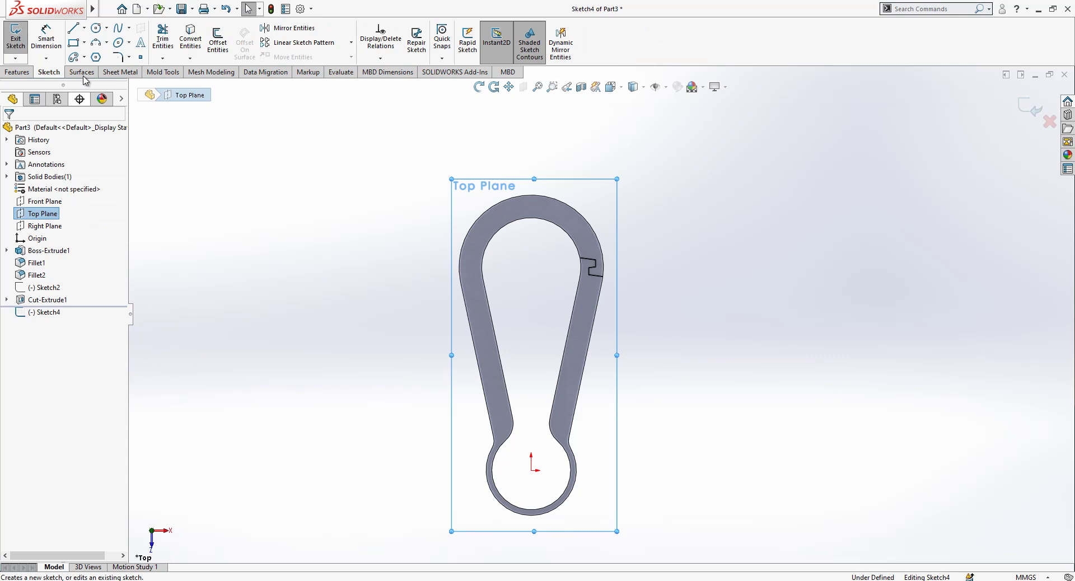
left_click(96, 28)
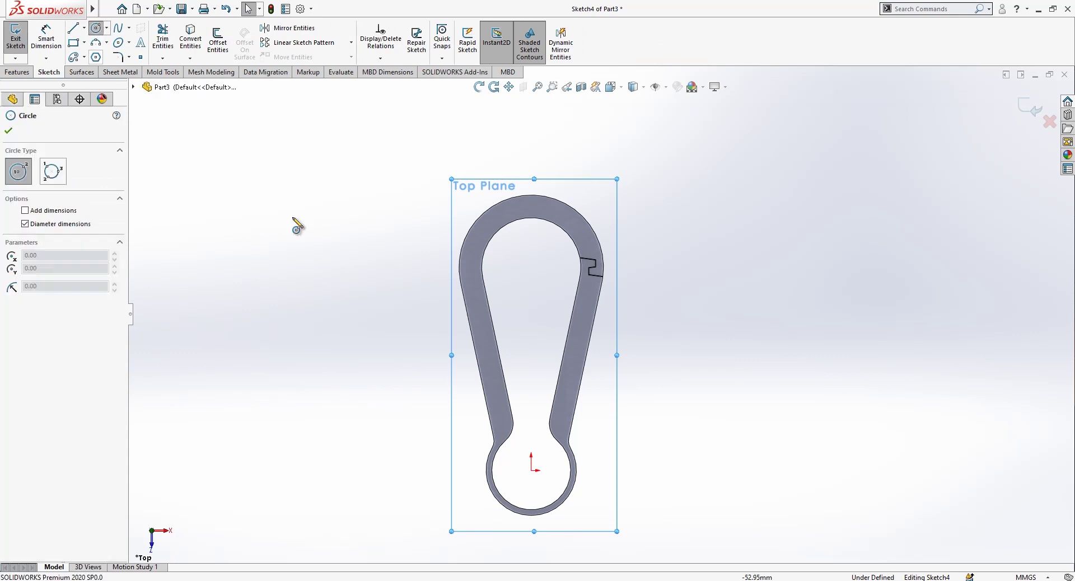
left_click(533, 529)
scroll(592, 263, "down", 6)
scroll(593, 321, "down", 4)
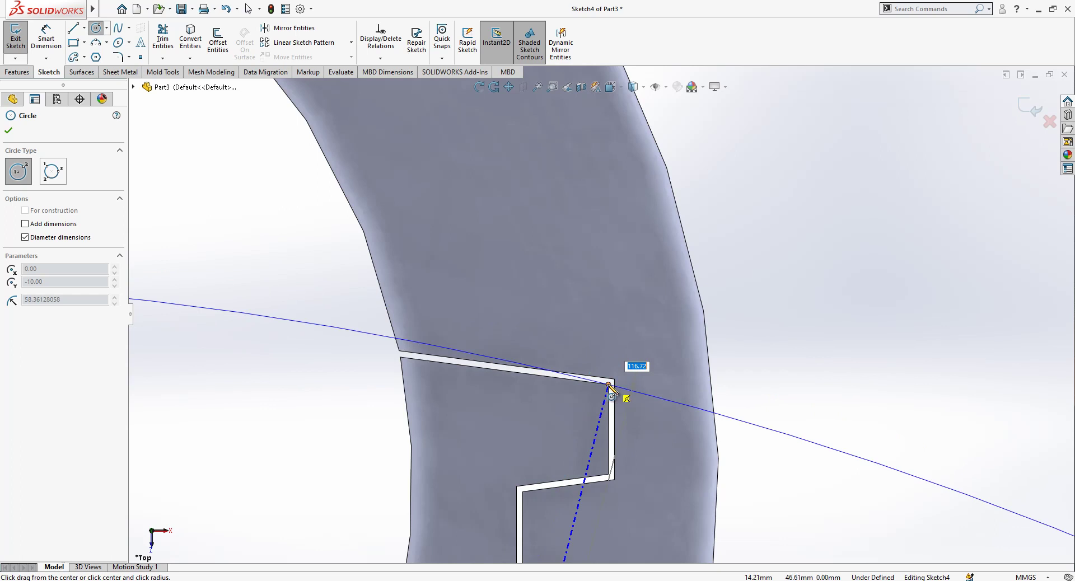
left_click(609, 385)
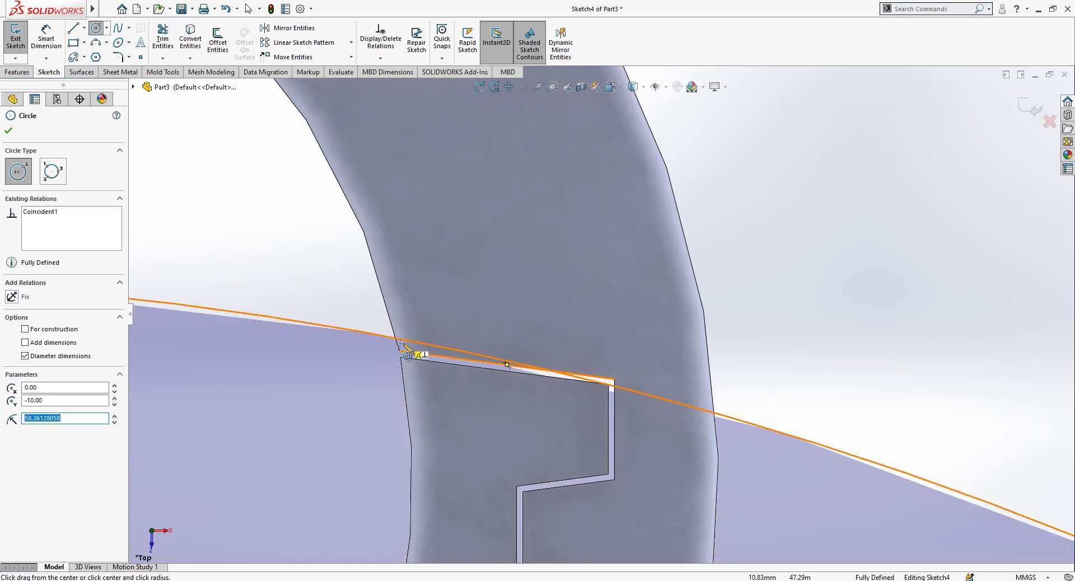
scroll(442, 361, "up", 3)
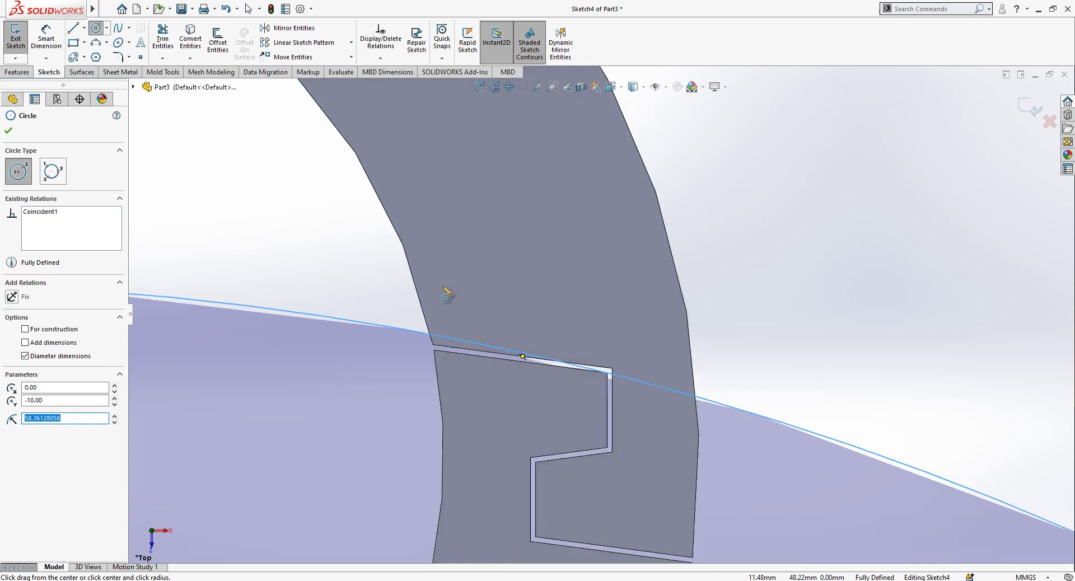
scroll(499, 328, "up", 5)
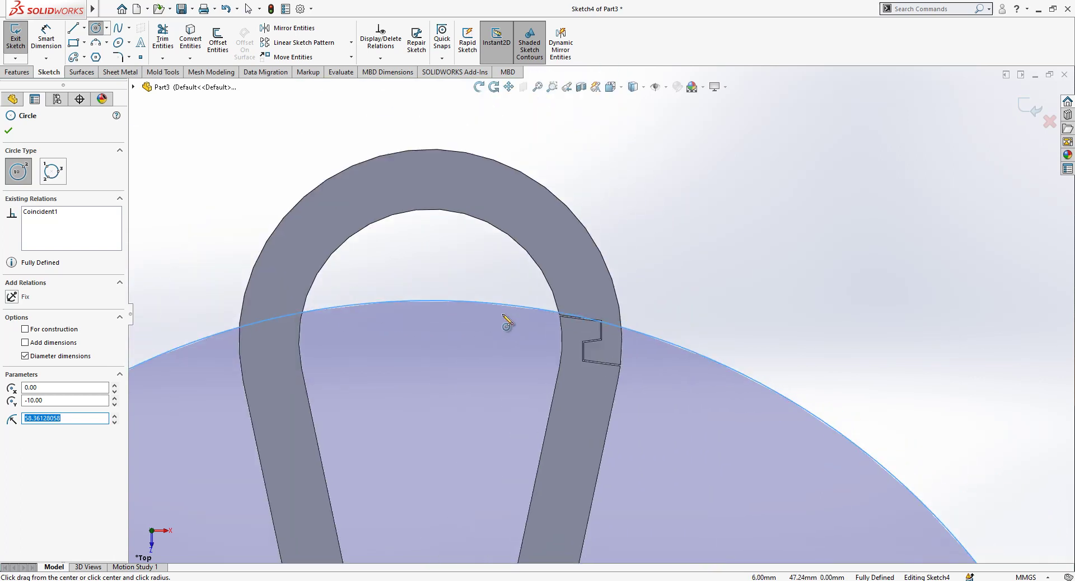
scroll(620, 295, "down", 4)
scroll(620, 351, "up", 7)
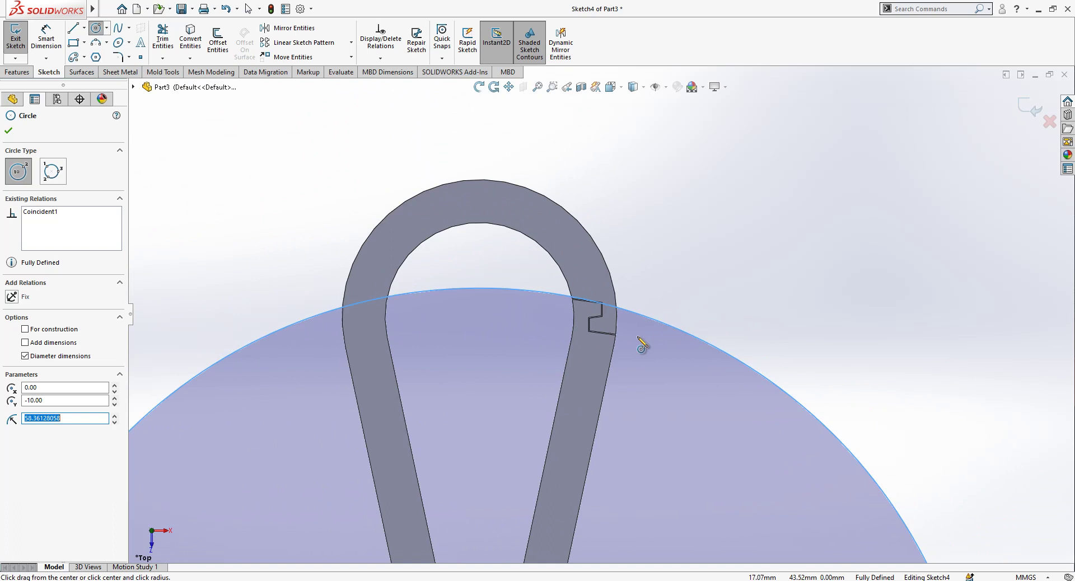
Step: Add a second circle from the same centre reaching the notch's lower corner
left_click(560, 472)
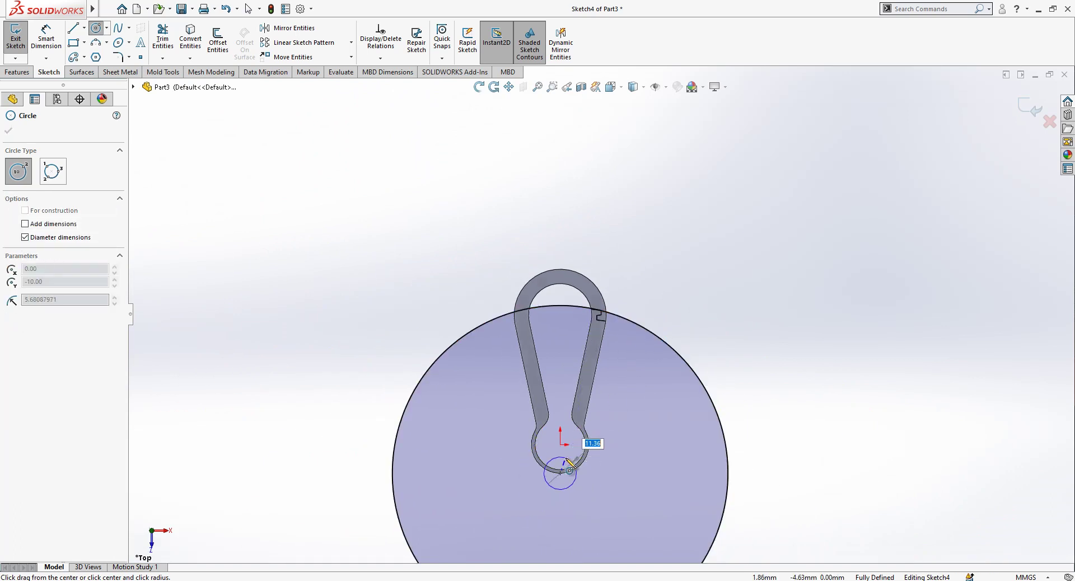
scroll(569, 462, "down", 5)
scroll(600, 402, "up", 6)
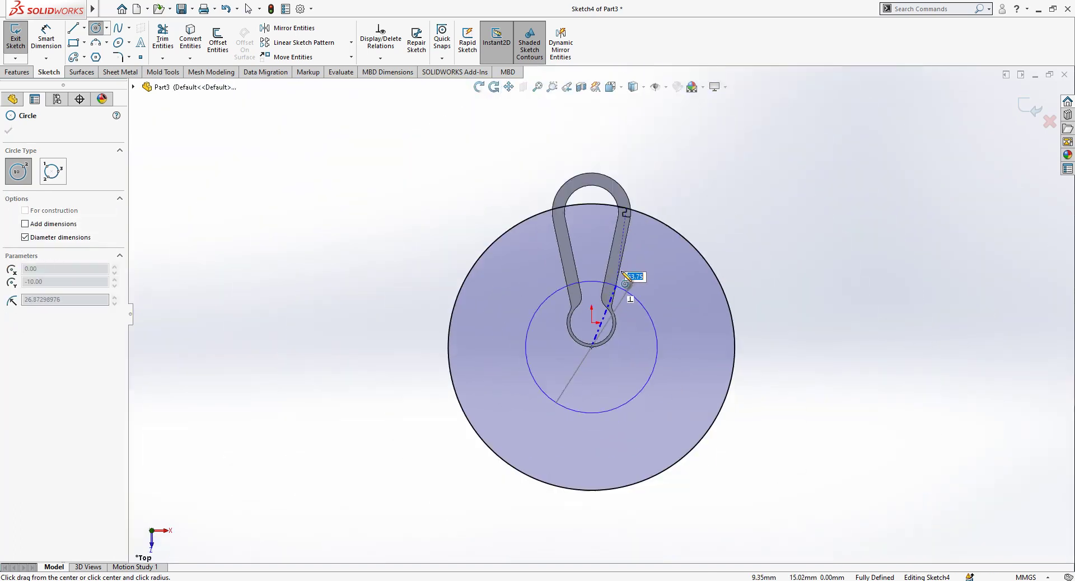
scroll(622, 235, "down", 3)
scroll(624, 247, "down", 8)
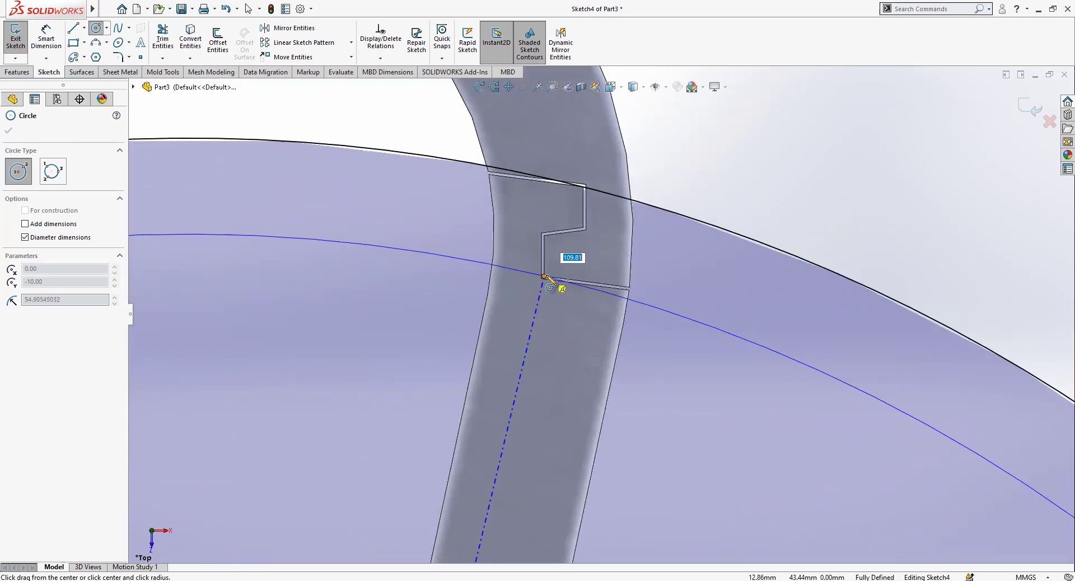
left_click(545, 277)
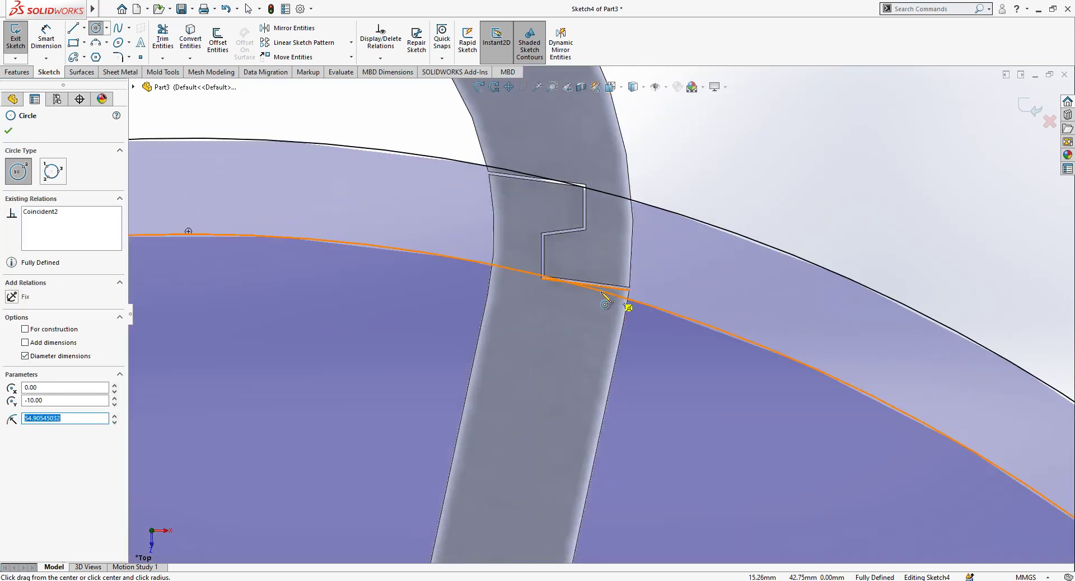
key("Escape")
Step: Start a line at the notch's lower corner, then cancel it
left_click(73, 28)
scroll(621, 284, "down", 3)
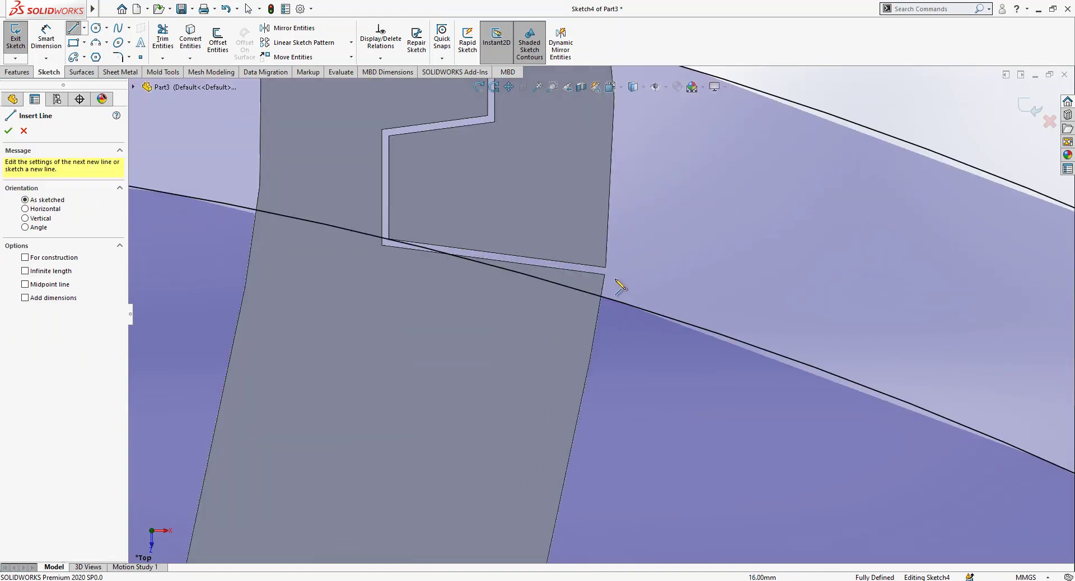
left_click(603, 289)
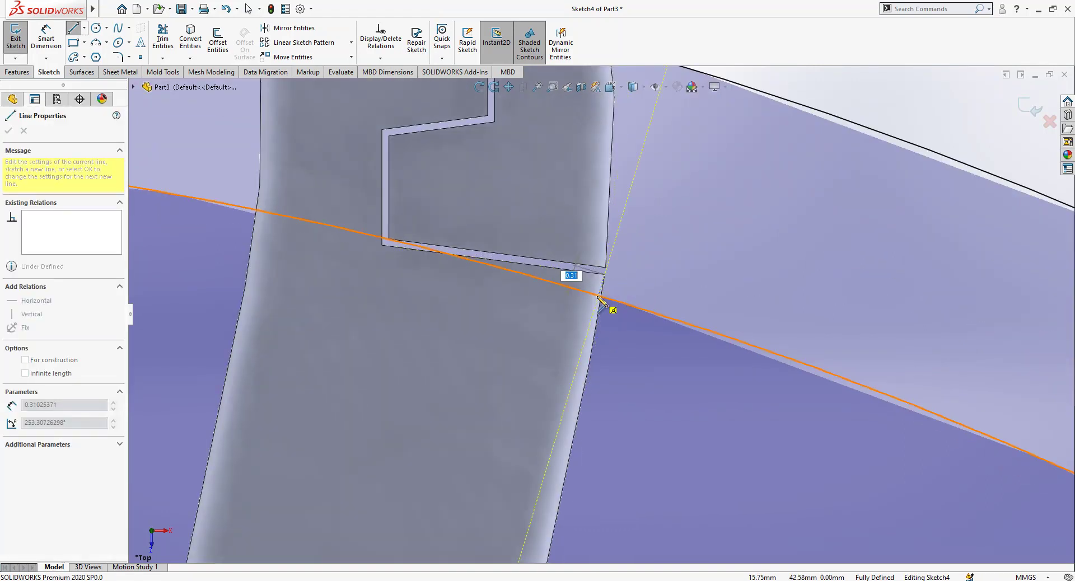
key("Escape")
scroll(601, 299, "up", 7)
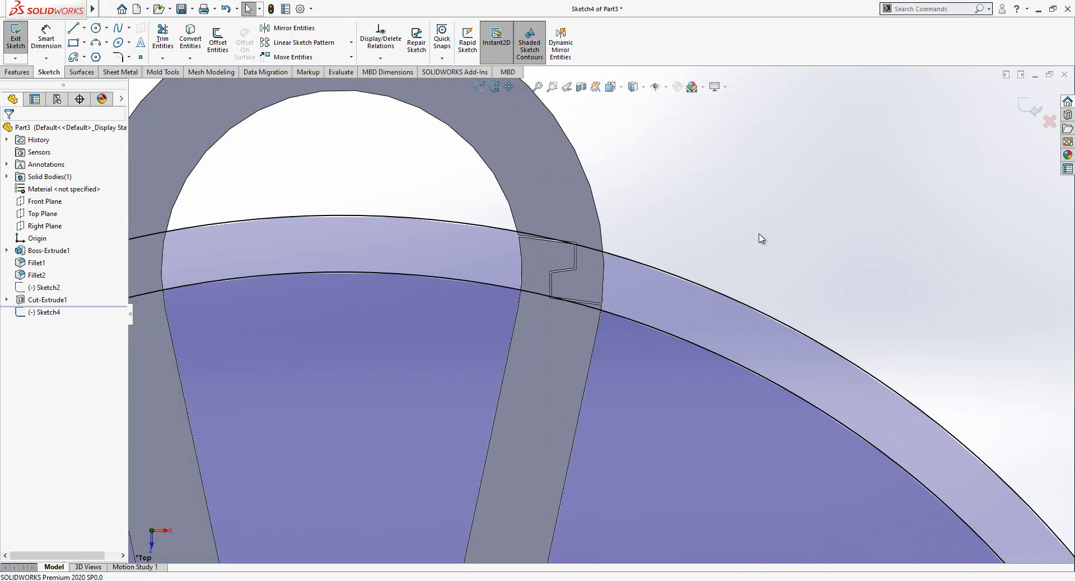
Step: Delete both circles and exit the sketch, discarding it
left_click_drag(760, 234, 654, 366)
key("Delete")
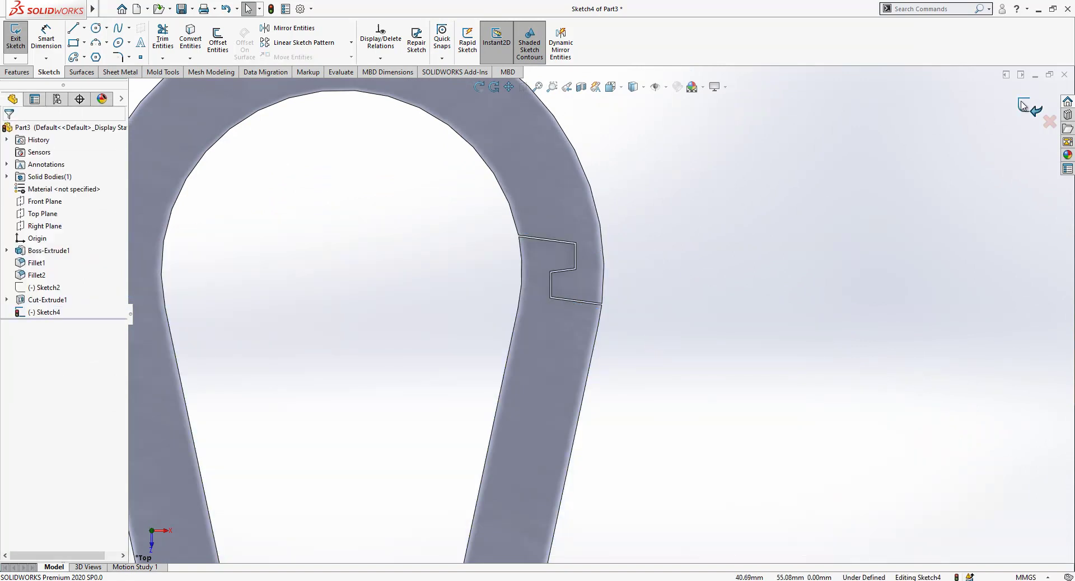
left_click(1031, 103)
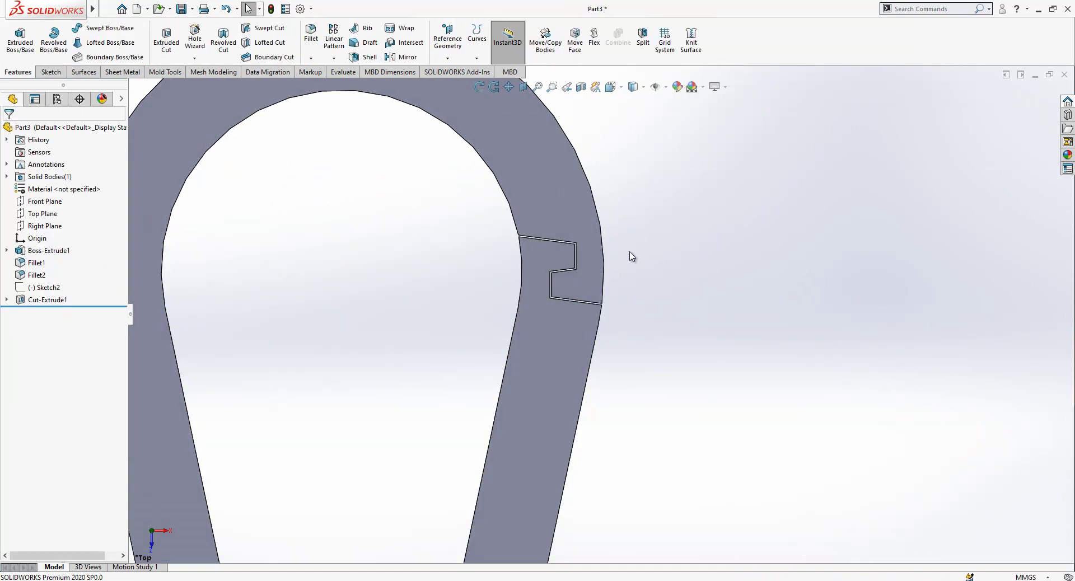
Step: Offset both zigzag joint faces by 0.30 mm with Move Face, direction flipped
scroll(547, 247, "down", 3)
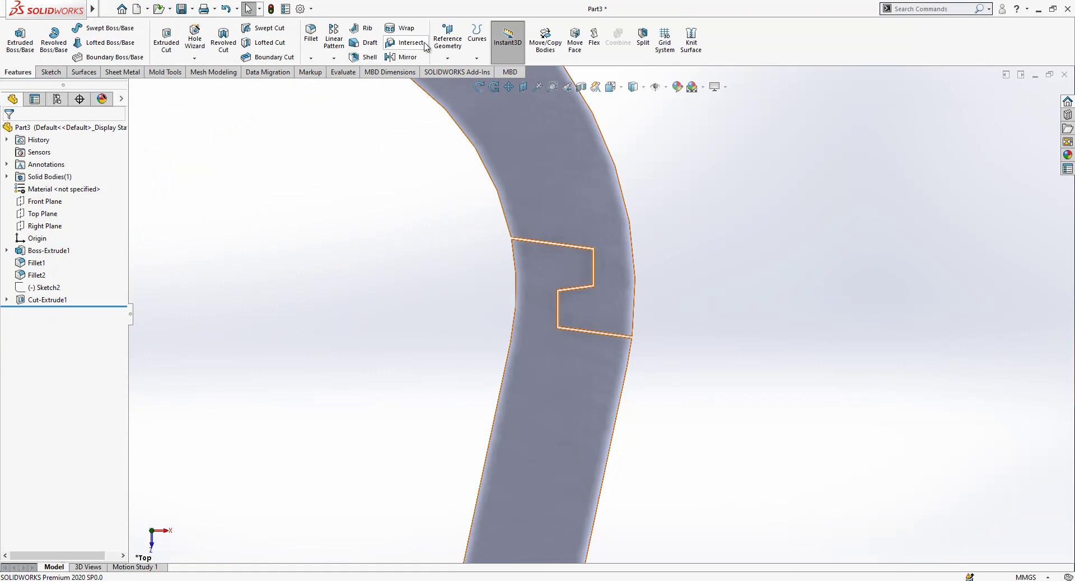
left_click(575, 40)
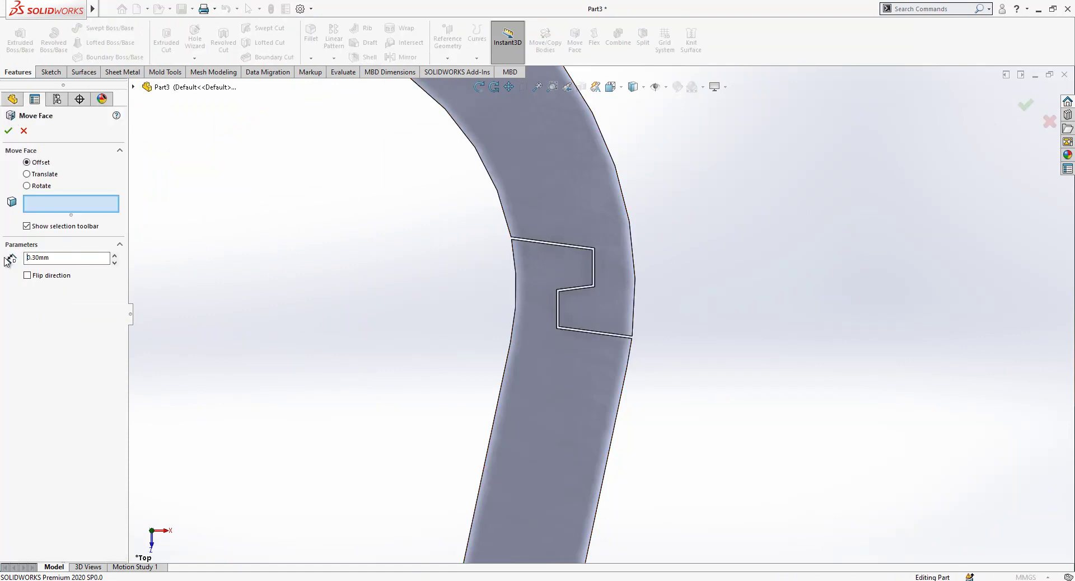
scroll(400, 263, "down", 1)
middle_click_drag(501, 267, 526, 250)
scroll(533, 243, "down", 3)
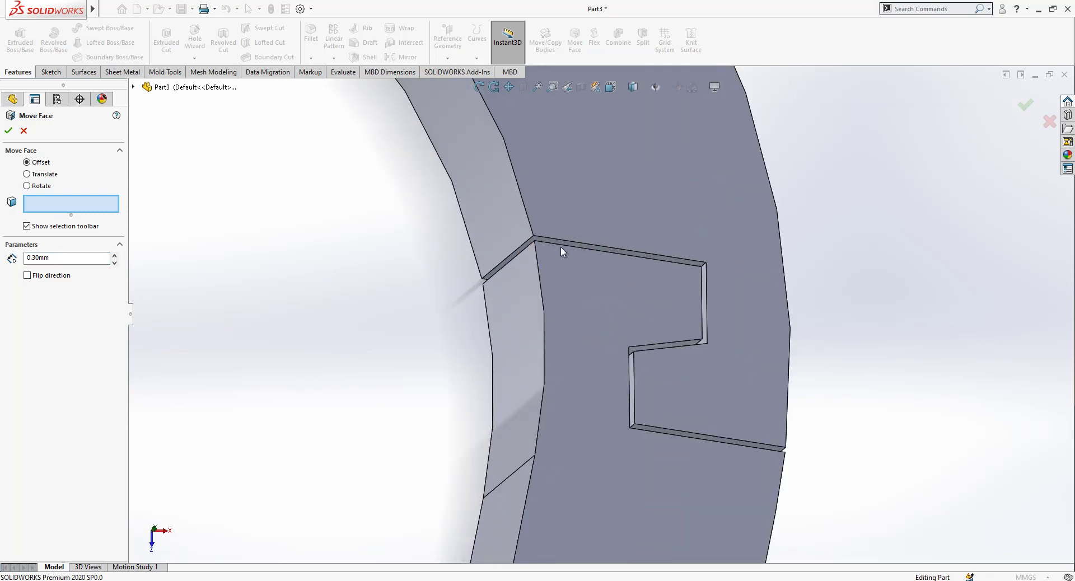
left_click(566, 244)
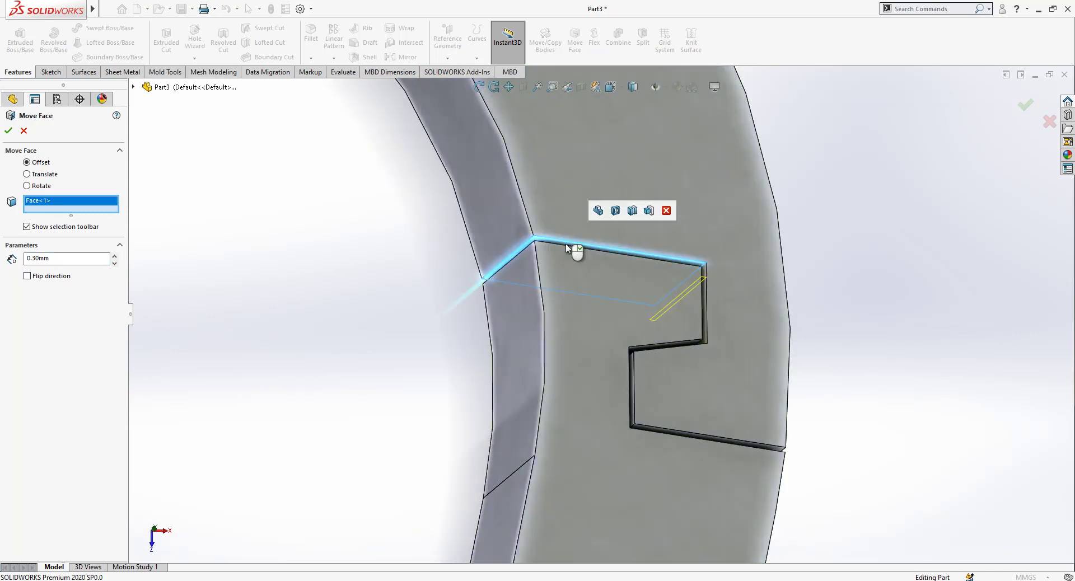
left_click(27, 276)
middle_click_drag(735, 350, 775, 436)
left_click(776, 437)
scroll(716, 432, "up", 3)
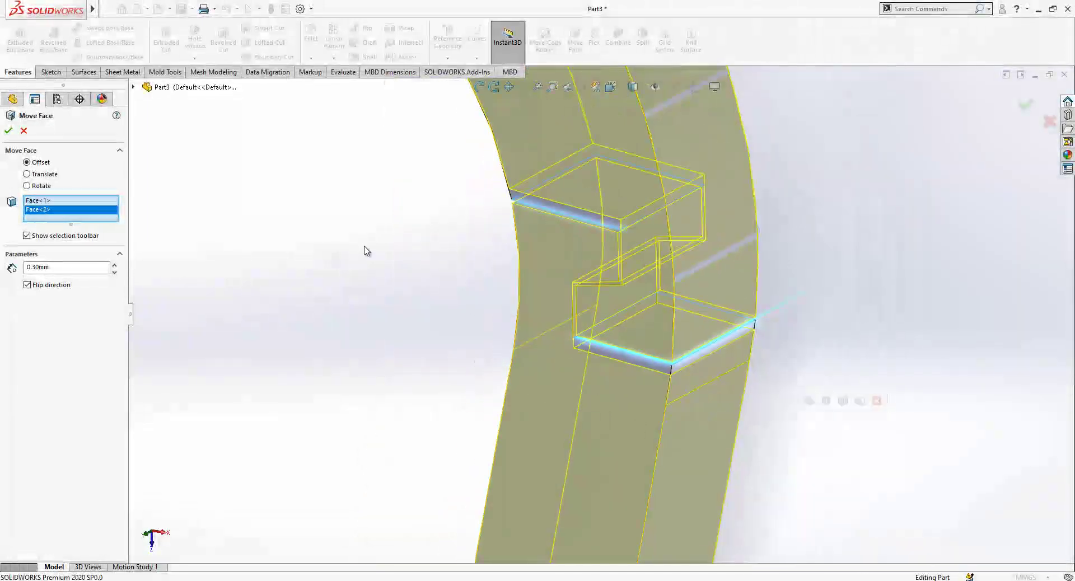
left_click(8, 131)
Step: Inspect the widened gap and select the joint's upper outer corner edge
middle_click_drag(732, 324, 583, 242)
scroll(581, 242, "down", 1)
left_click(510, 241)
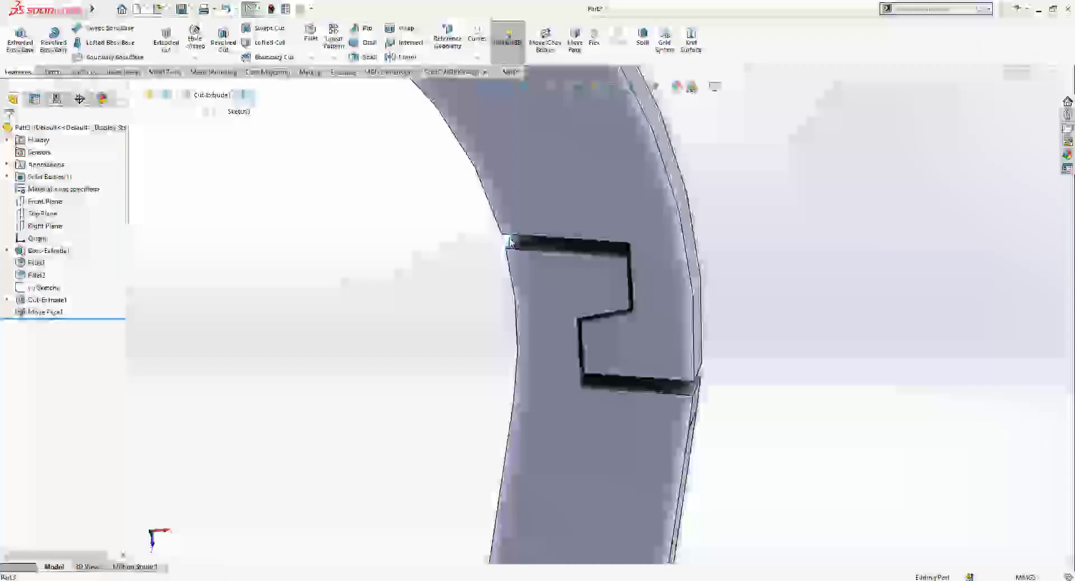
Step: Round the two outer joint corner edges with a 1 mm fillet
left_click(306, 42)
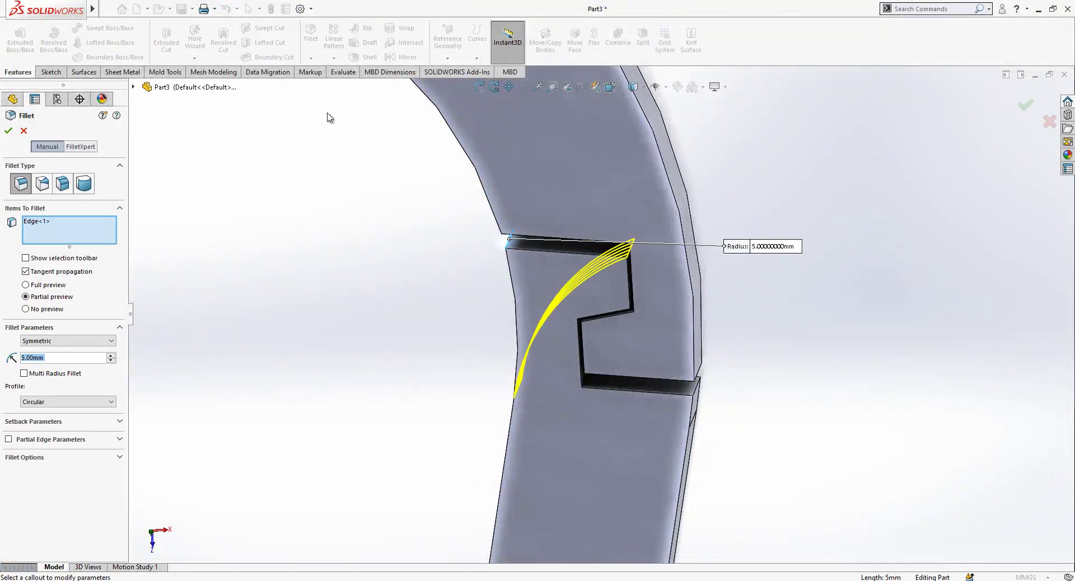
type("1")
key("Return")
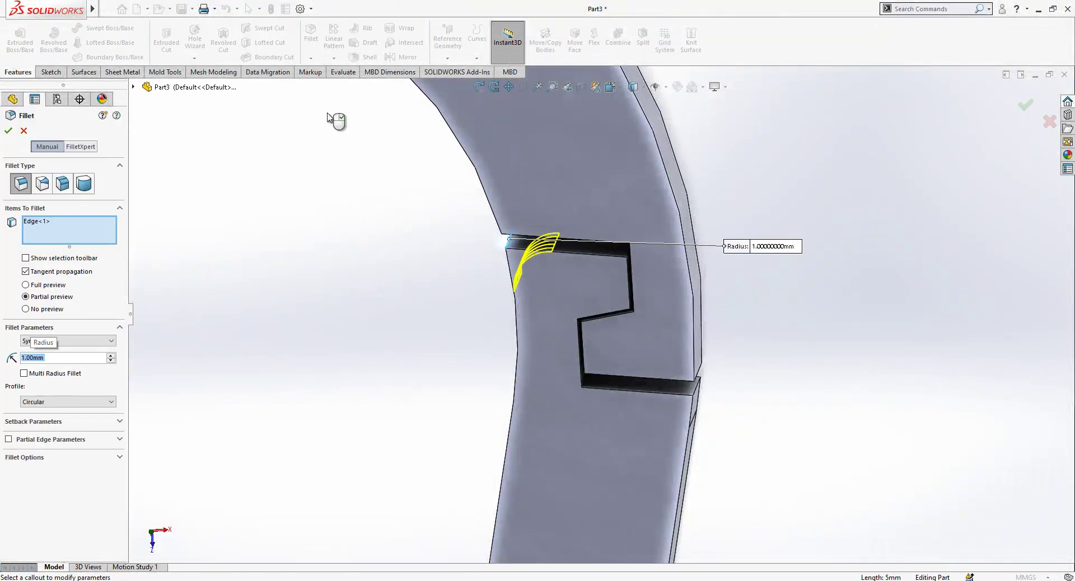
left_click(701, 394)
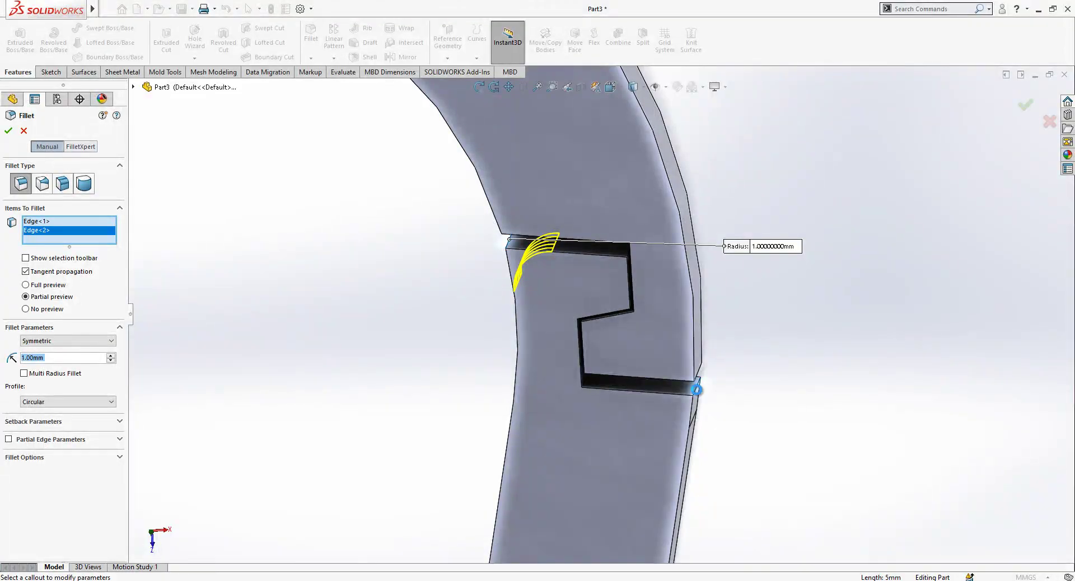
key("Return")
scroll(686, 395, "up", 1)
middle_click_drag(680, 389, 683, 309)
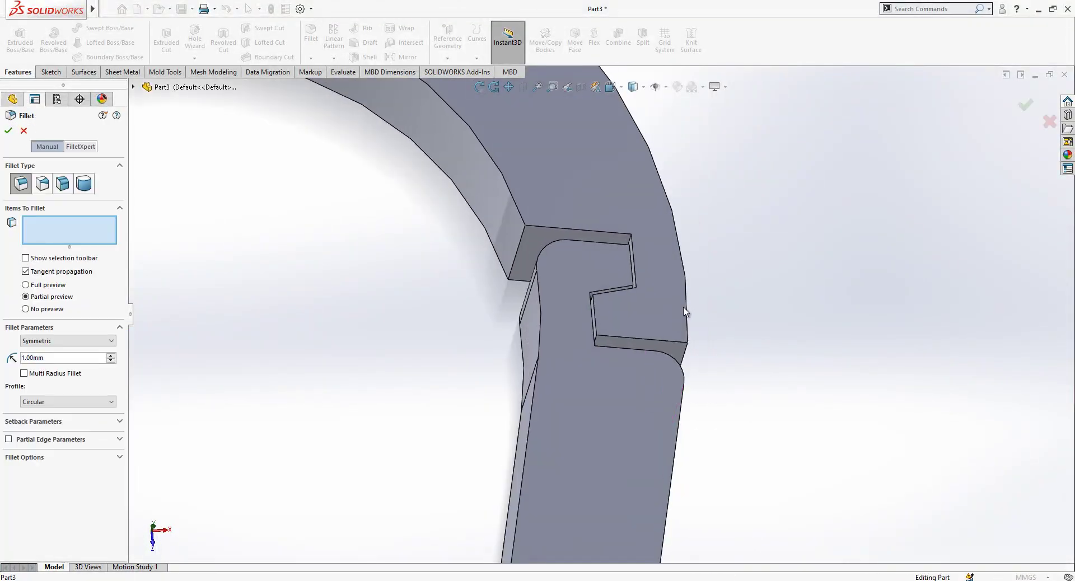
key("Escape")
scroll(671, 294, "down", 2)
middle_click_drag(612, 285, 595, 357)
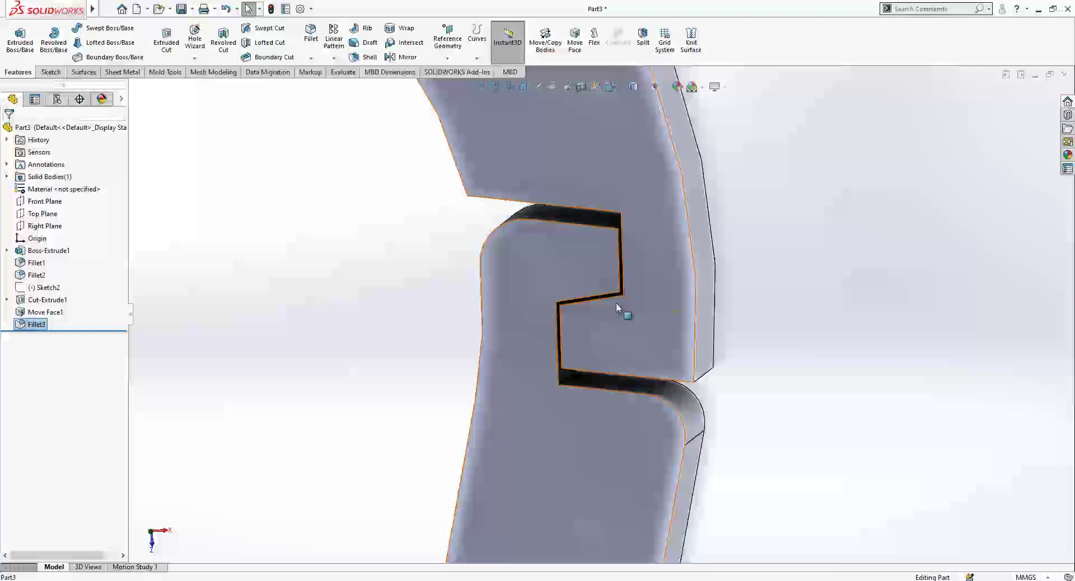
scroll(607, 306, "up", 2)
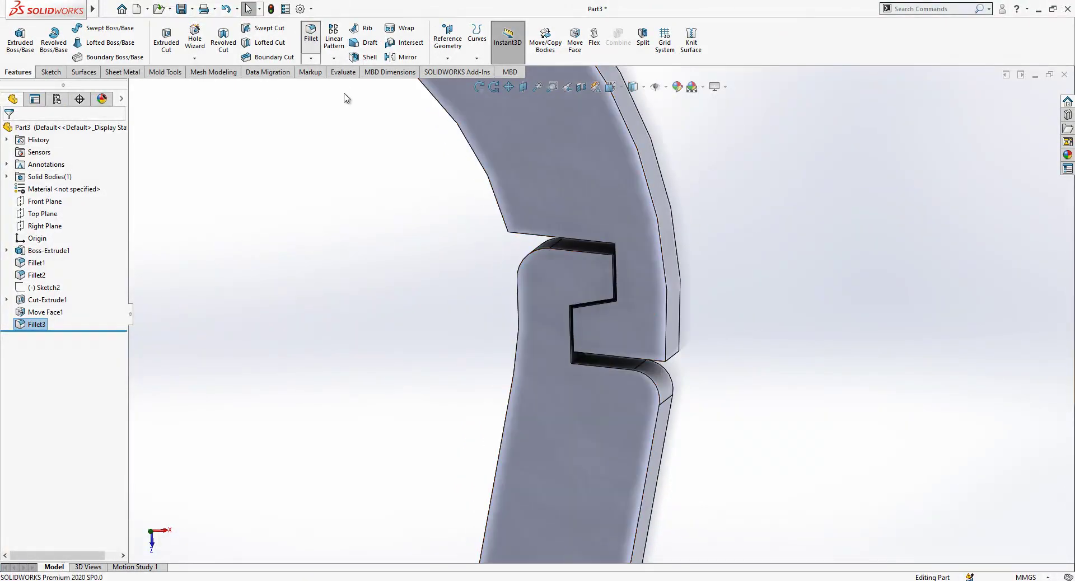
Step: Apply a 0.5 mm fillet to the slot's inner corner edges
key("f")
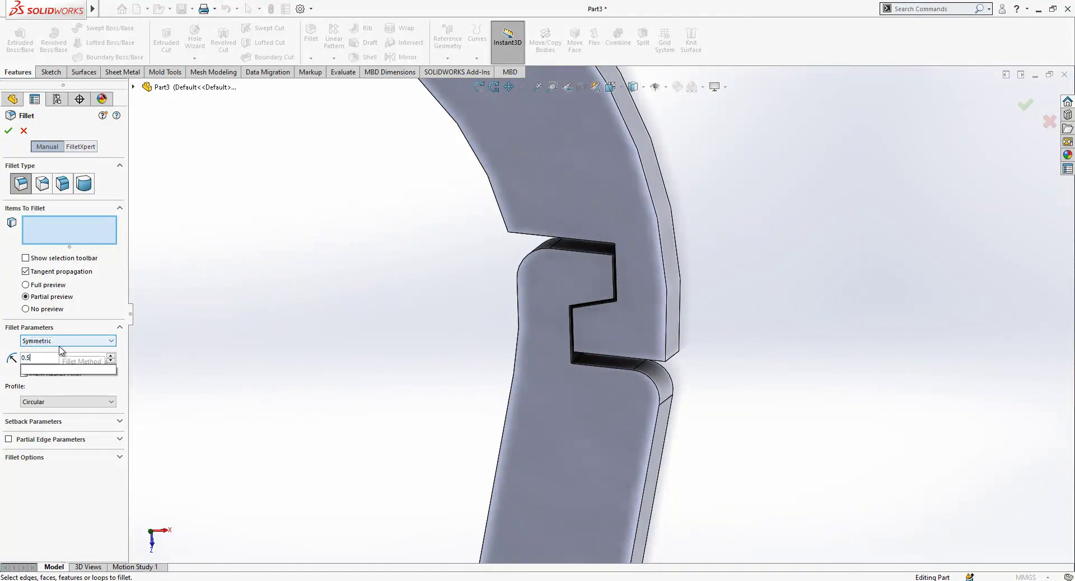
scroll(660, 265, "down", 4)
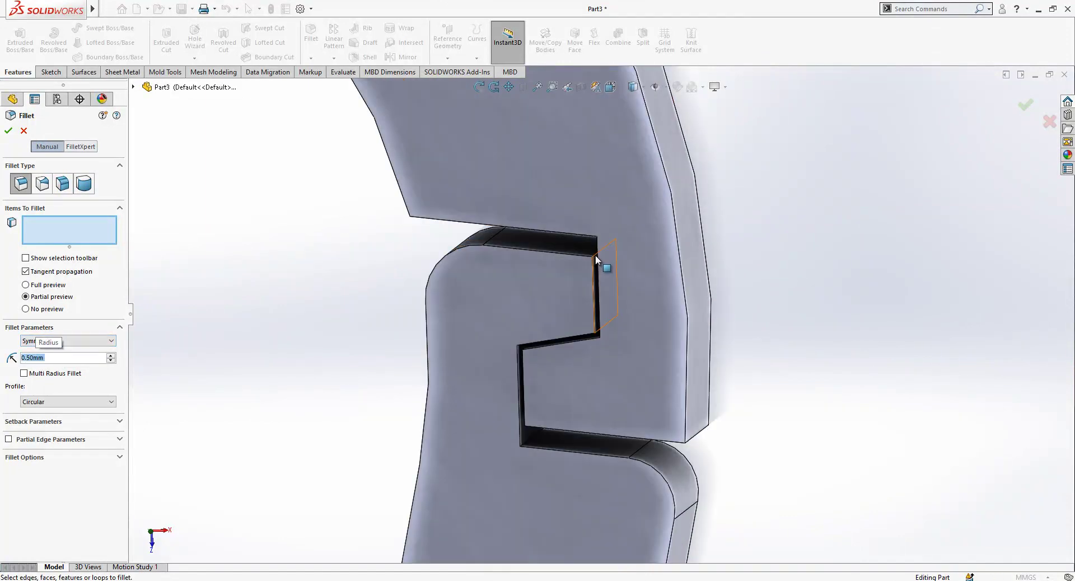
left_click(596, 255)
left_click(596, 255)
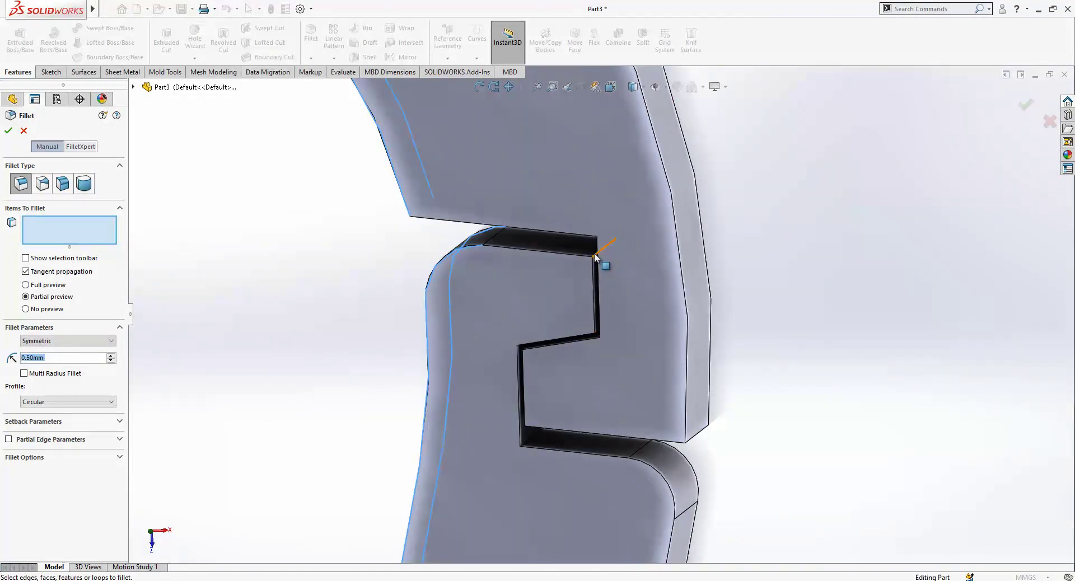
left_click(596, 259)
scroll(593, 340, "down", 3)
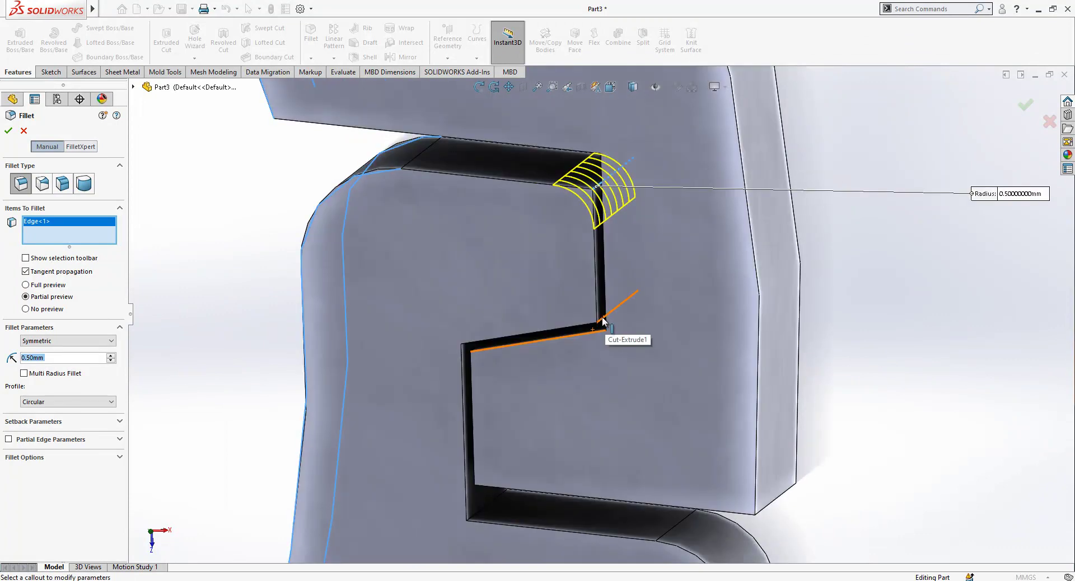
left_click(602, 322)
mouse_move(477, 347)
middle_mouse_down()
mouse_move(490, 318)
mouse_move(472, 337)
mouse_move(489, 334)
middle_mouse_up()
left_click(468, 338)
left_click(488, 334)
scroll(574, 318, "down", 3)
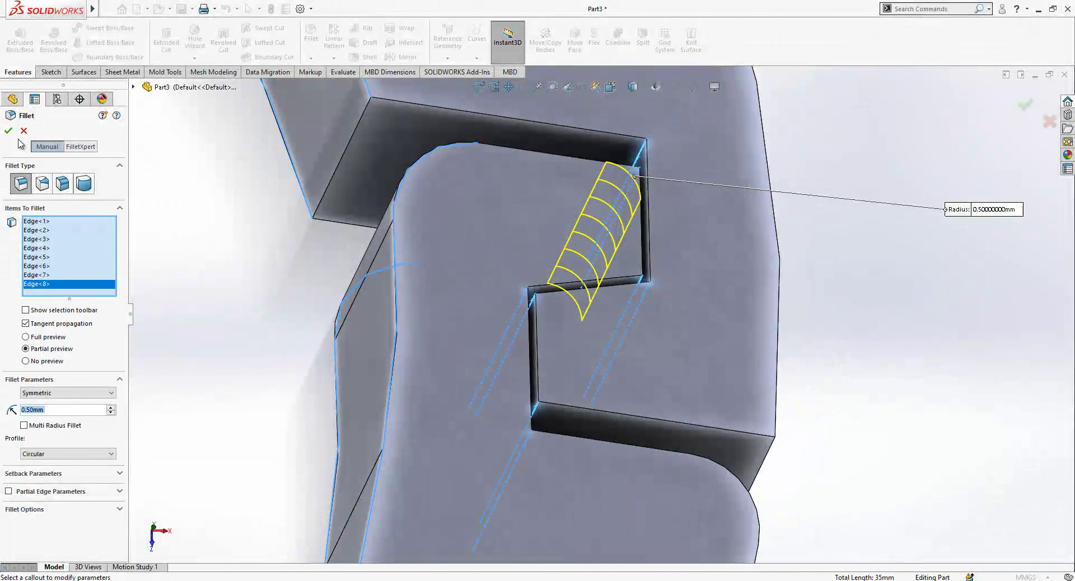
scroll(646, 263, "up", 1)
middle_click_drag(645, 266, 640, 306)
scroll(640, 306, "up", 2)
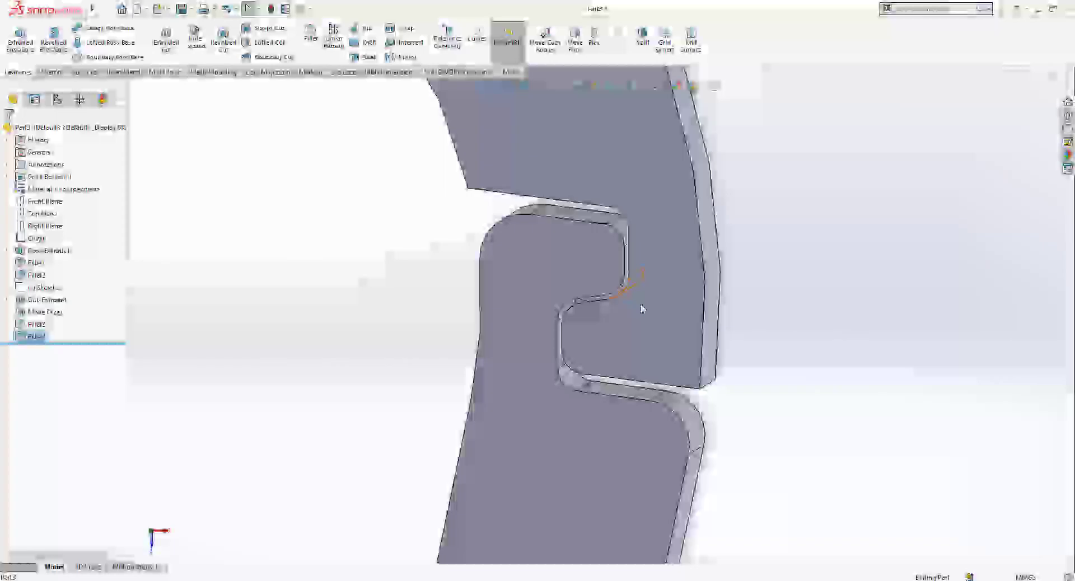
middle_click_drag(697, 368, 677, 359)
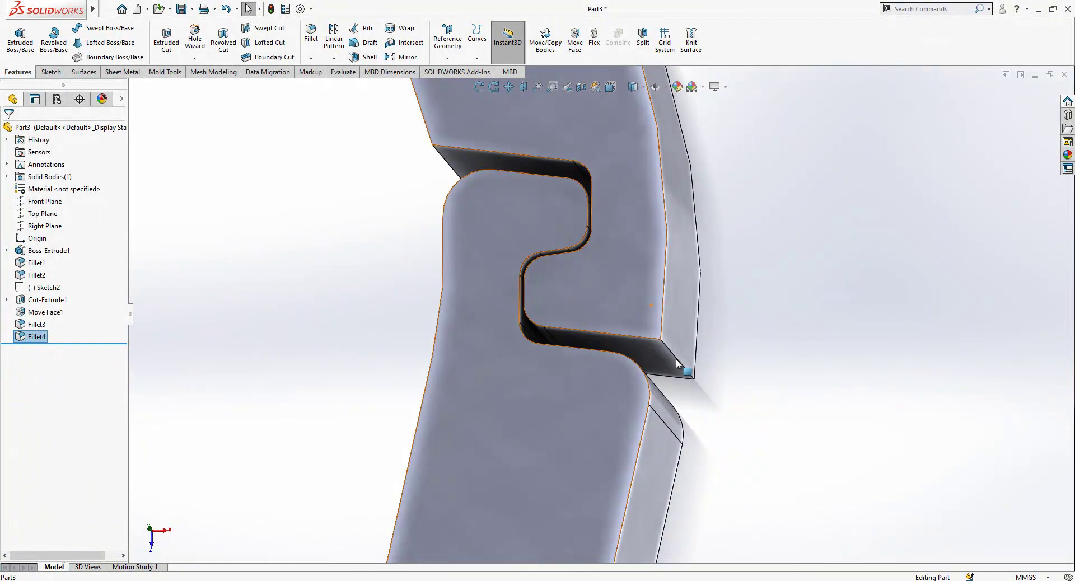
Step: Add the two opposite joint corner edges to Fillet3, giving four 1 mm rounded corners
left_click(32, 326)
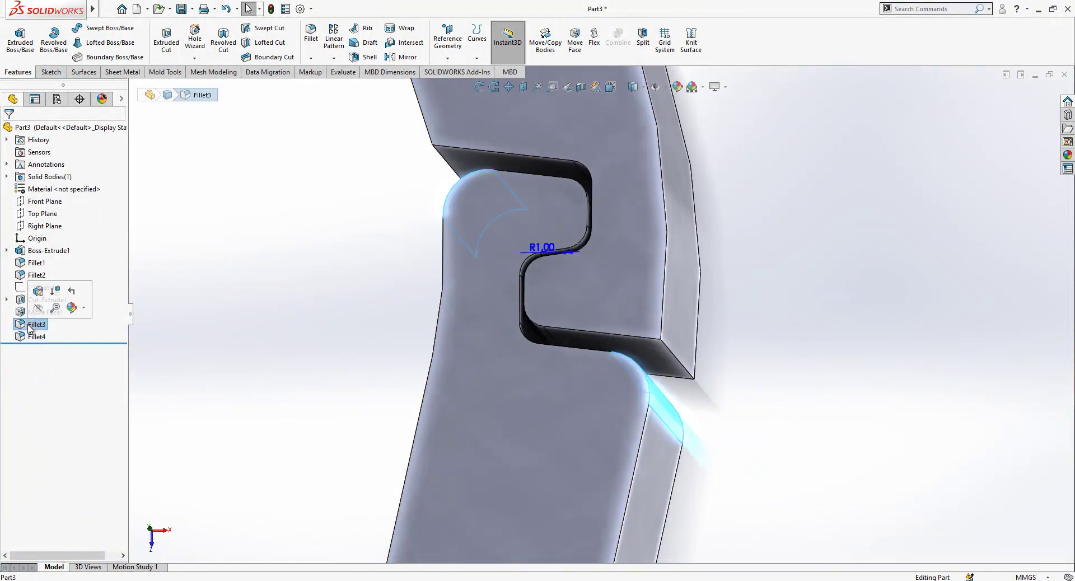
left_click(38, 292)
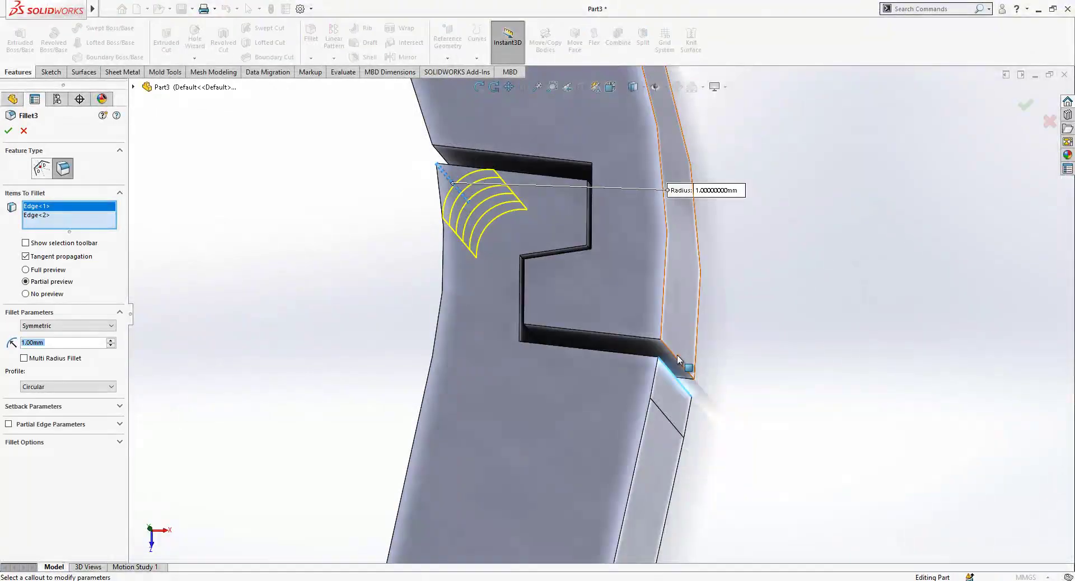
left_click(677, 359)
left_click(440, 155)
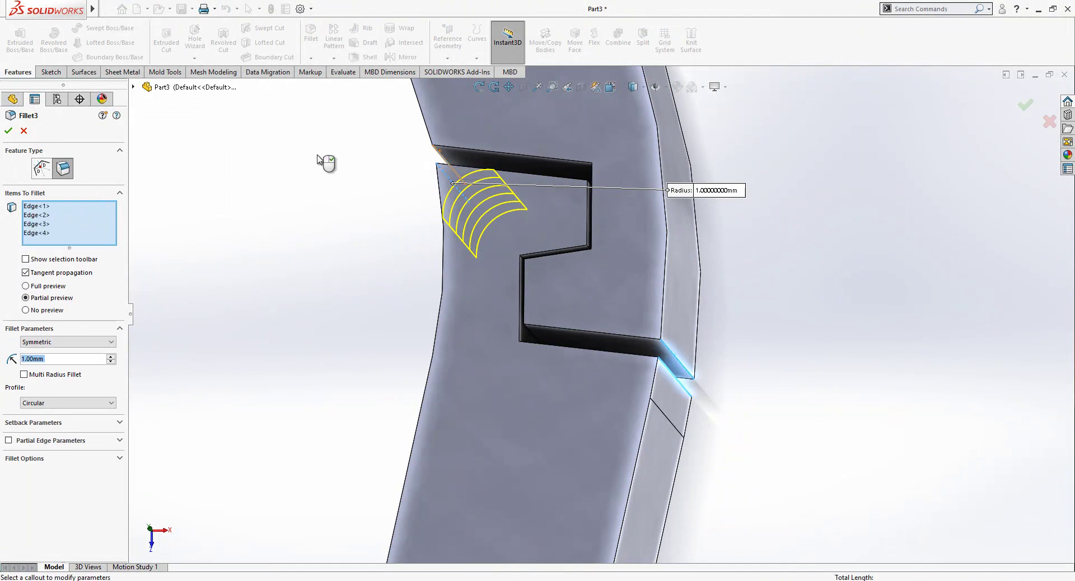
left_click(9, 132)
middle_click_drag(782, 312, 609, 193)
scroll(600, 315, "down", 6)
scroll(599, 210, "up", 8)
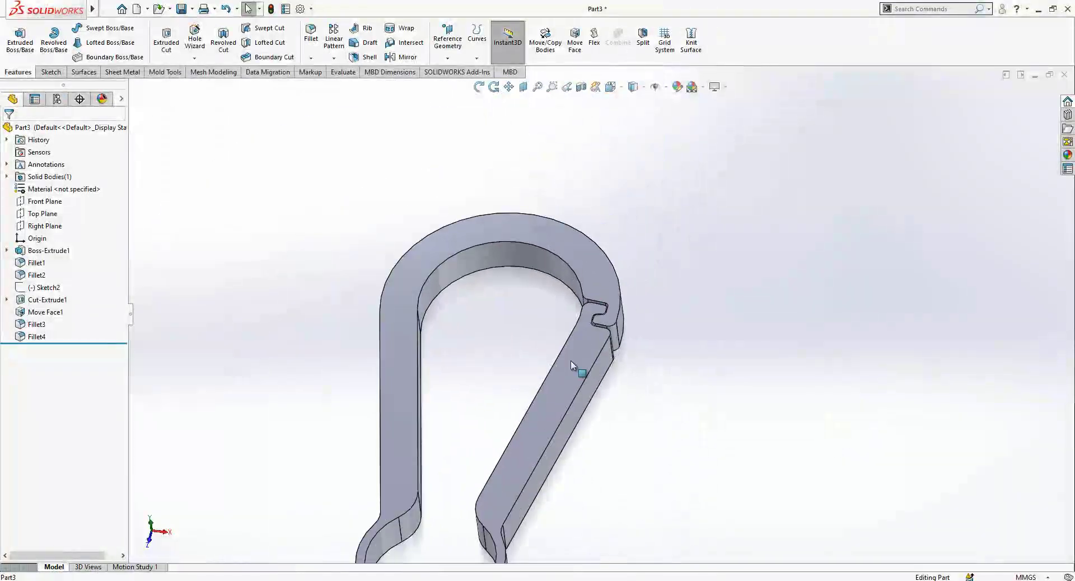
middle_click_drag(542, 389, 526, 357)
Step: Chamfer the edges of the clip's top and bottom faces at 0.125 mm × 45°
scroll(525, 358, "up", 3)
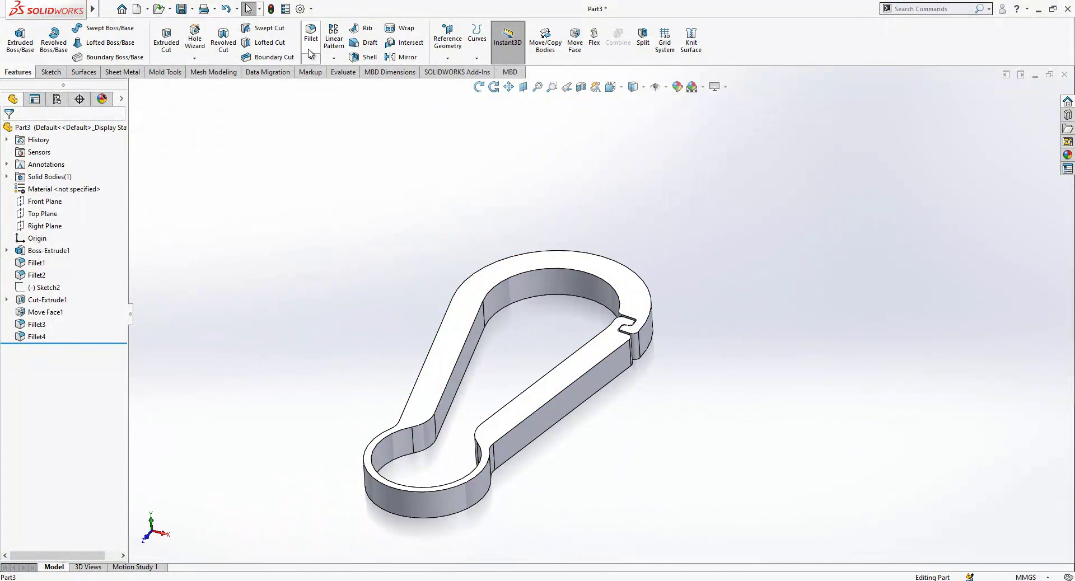
left_click(311, 59)
left_click(330, 86)
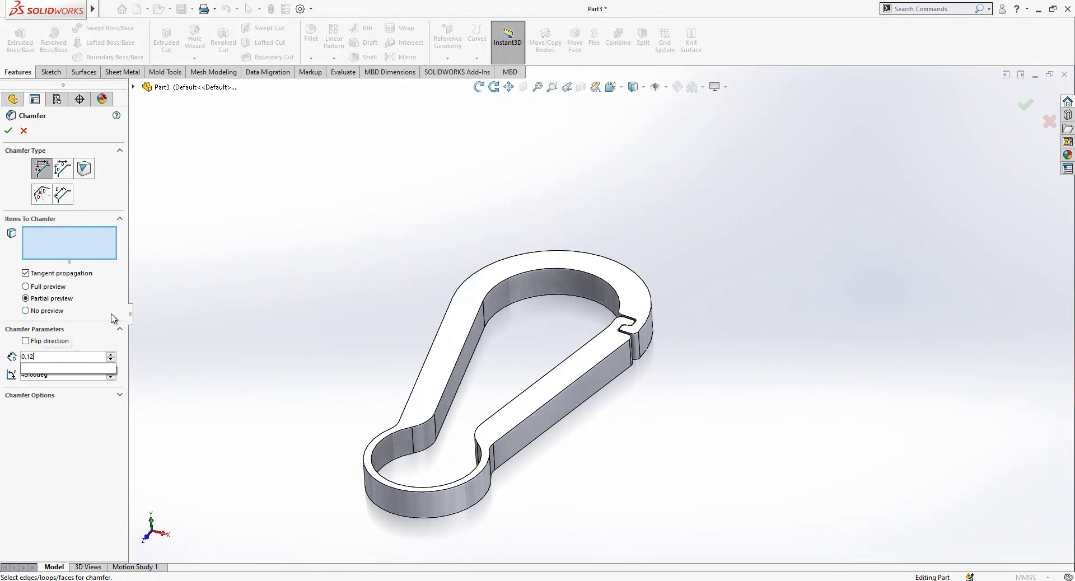
left_click(512, 275)
middle_click_drag(547, 425, 560, 361)
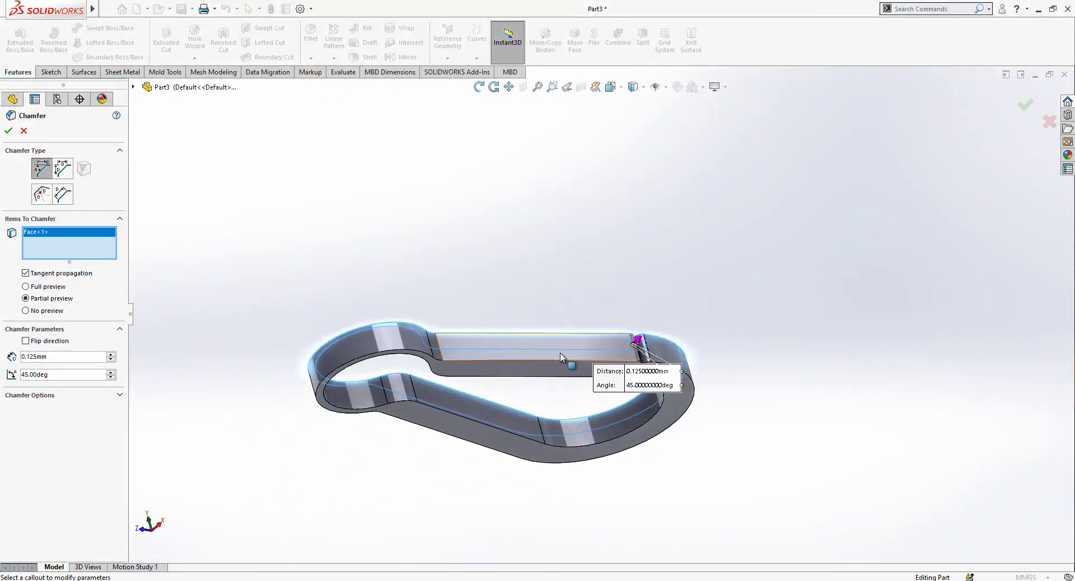
left_click(502, 363)
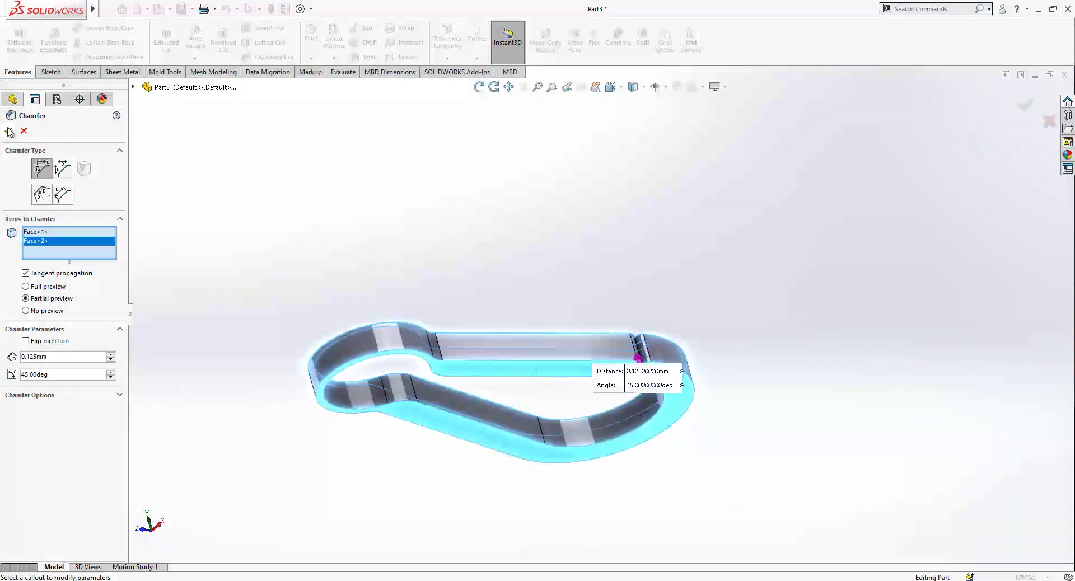
middle_click_drag(488, 241, 677, 485)
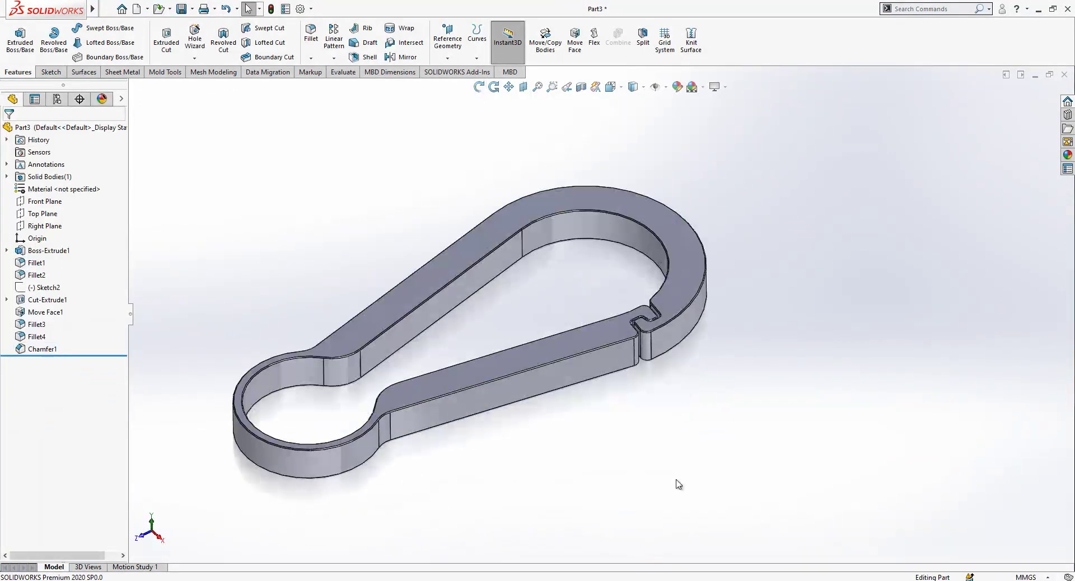
scroll(652, 359, "down", 5)
scroll(623, 205, "down", 4)
middle_click_drag(612, 263, 605, 385)
scroll(658, 370, "down", 8)
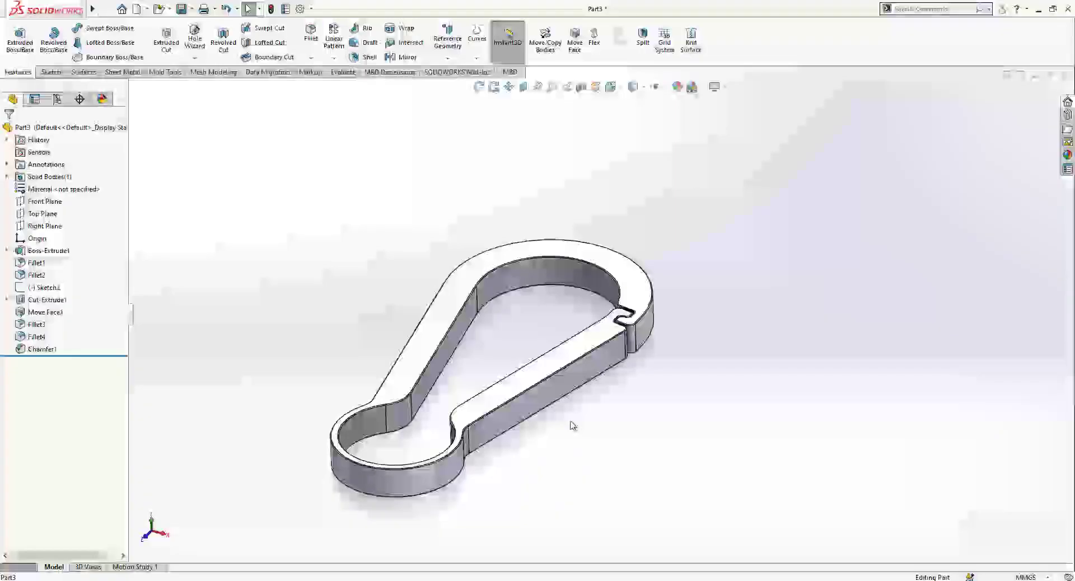